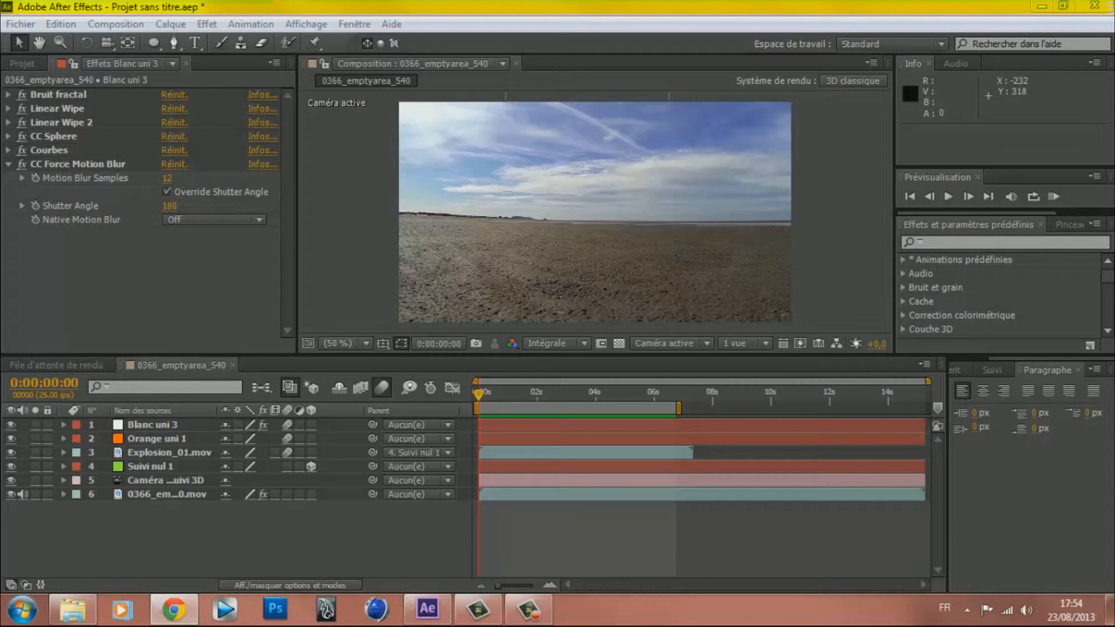
# - Preview the finished explosion composition, and check the blast's opening frames in the timeline
pyautogui.click(692, 371)
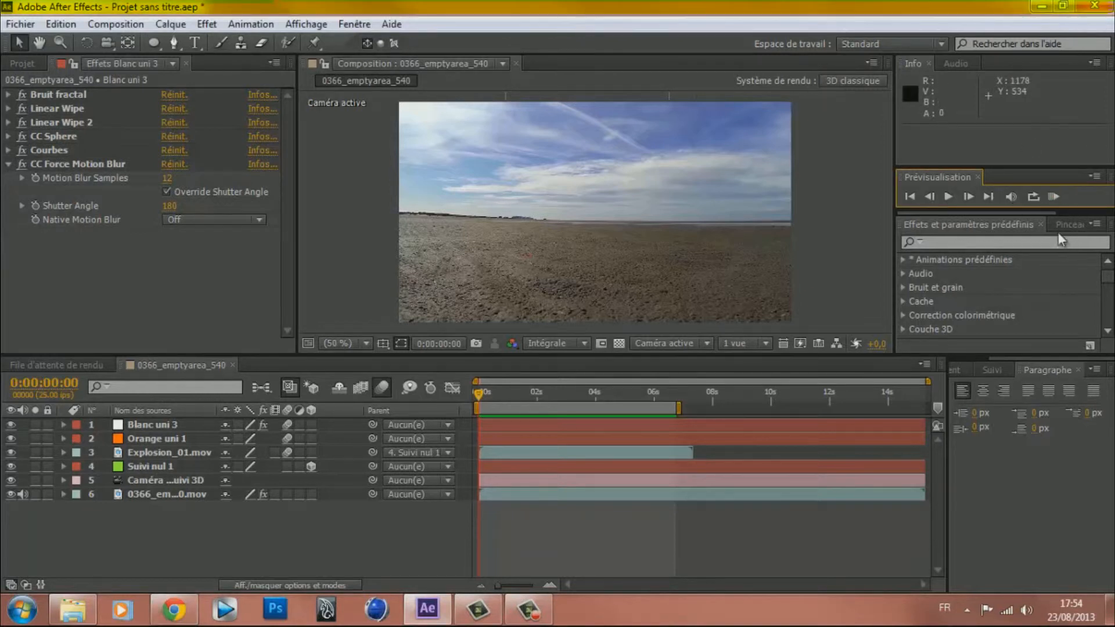
pyautogui.click(1052, 197)
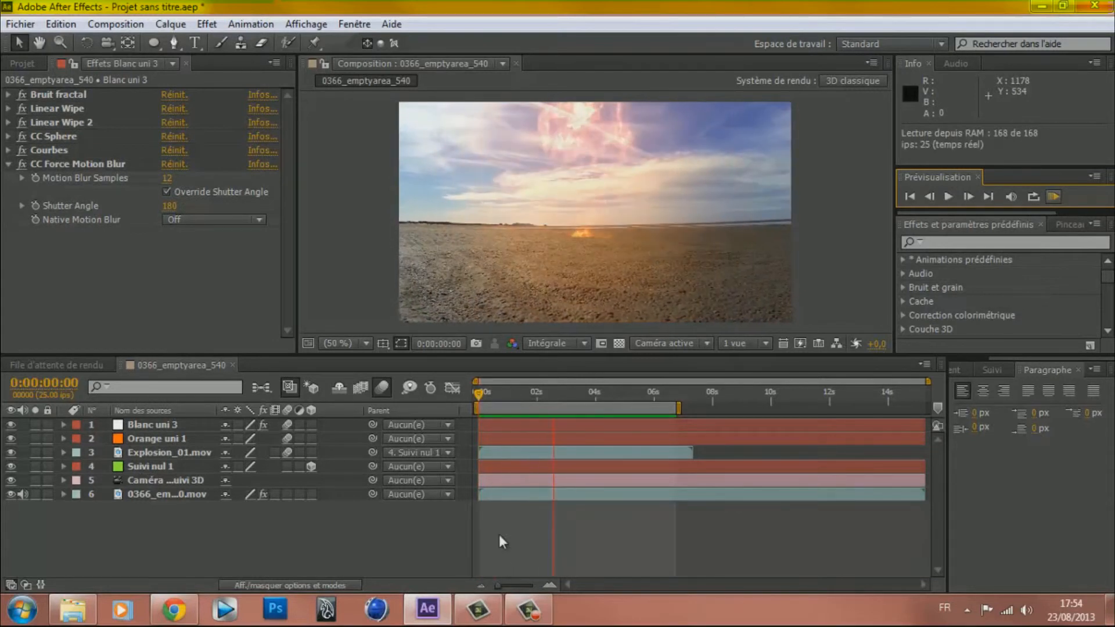
pyautogui.click(476, 402)
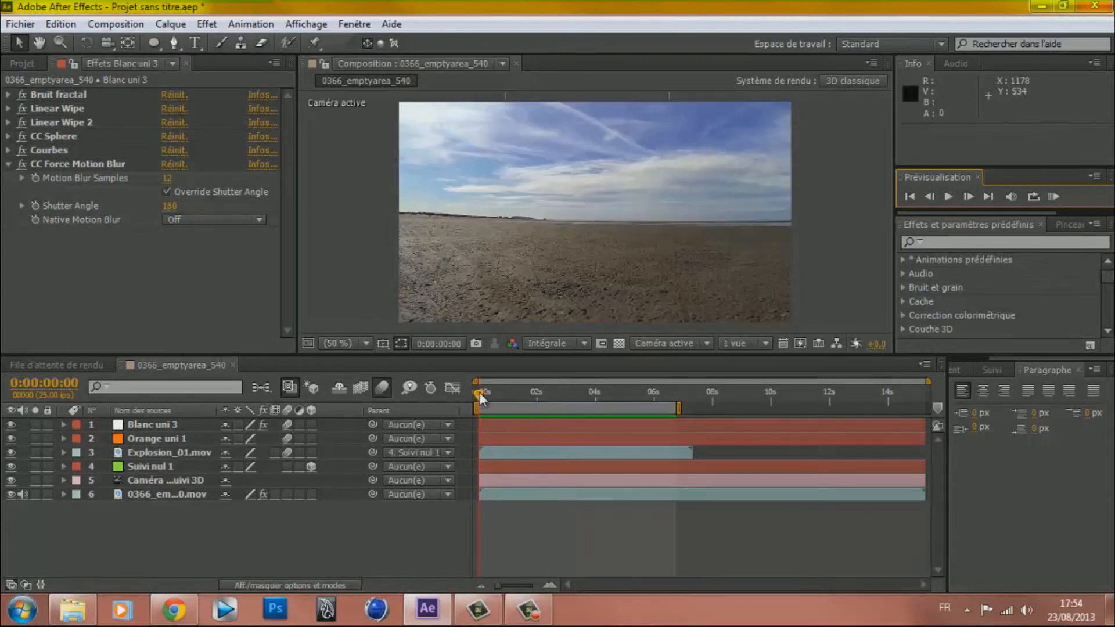
pyautogui.moveTo(480, 399); pyautogui.dragTo(490, 391)
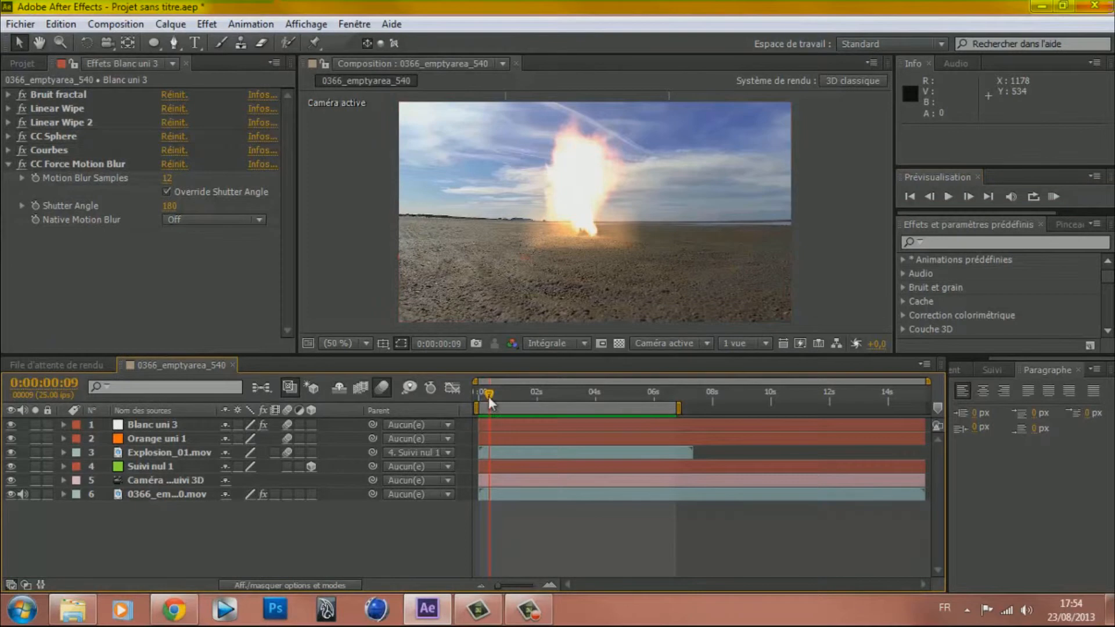
pyautogui.moveTo(489, 392)
pyautogui.mouseDown()
pyautogui.moveTo(607, 394)
pyautogui.moveTo(479, 392)
pyautogui.moveTo(525, 388)
pyautogui.moveTo(489, 390)
pyautogui.mouseUp()
pyautogui.moveTo(482, 395)
pyautogui.mouseDown()
pyautogui.moveTo(612, 385)
pyautogui.moveTo(534, 382)
pyautogui.moveTo(547, 380)
pyautogui.moveTo(669, 381)
pyautogui.moveTo(481, 377)
pyautogui.moveTo(516, 378)
pyautogui.moveTo(478, 381)
pyautogui.moveTo(497, 391)
pyautogui.moveTo(535, 393)
pyautogui.moveTo(470, 392)
pyautogui.moveTo(635, 392)
pyautogui.moveTo(471, 393)
pyautogui.mouseUp()
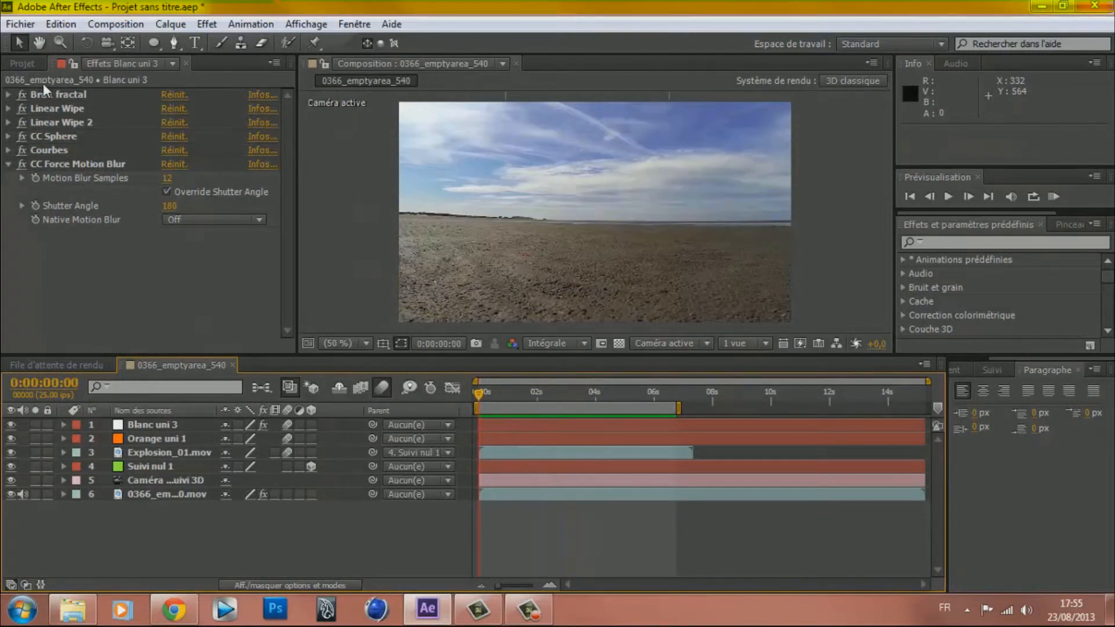
# - Create a new composition from the 0366_emptyarea_540.mov footage and bring up the motion tracking controls
pyautogui.click(33, 65)
pyautogui.click(63, 254)
pyautogui.moveTo(63, 224); pyautogui.dragTo(56, 338)
pyautogui.moveTo(476, 395); pyautogui.dragTo(383, 395)
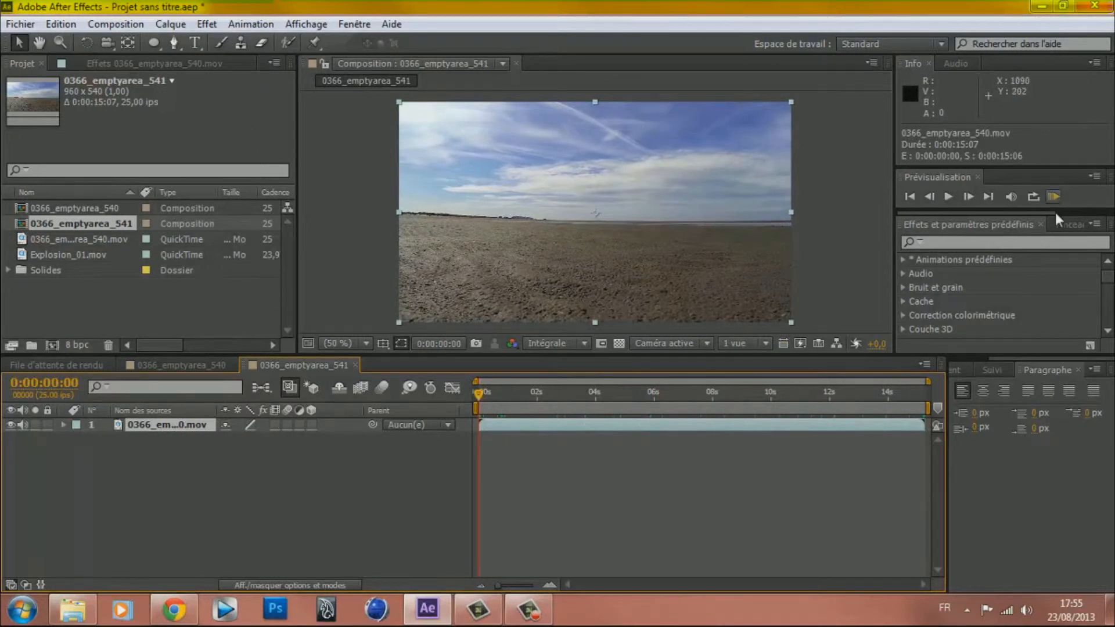
pyautogui.click(992, 370)
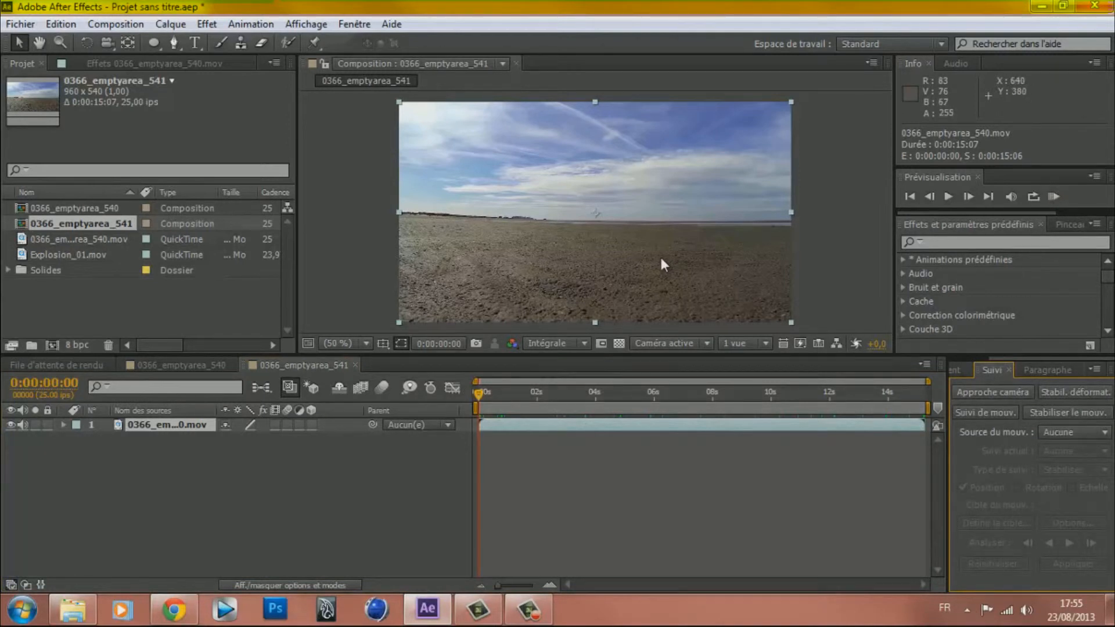
pyautogui.click(207, 25)
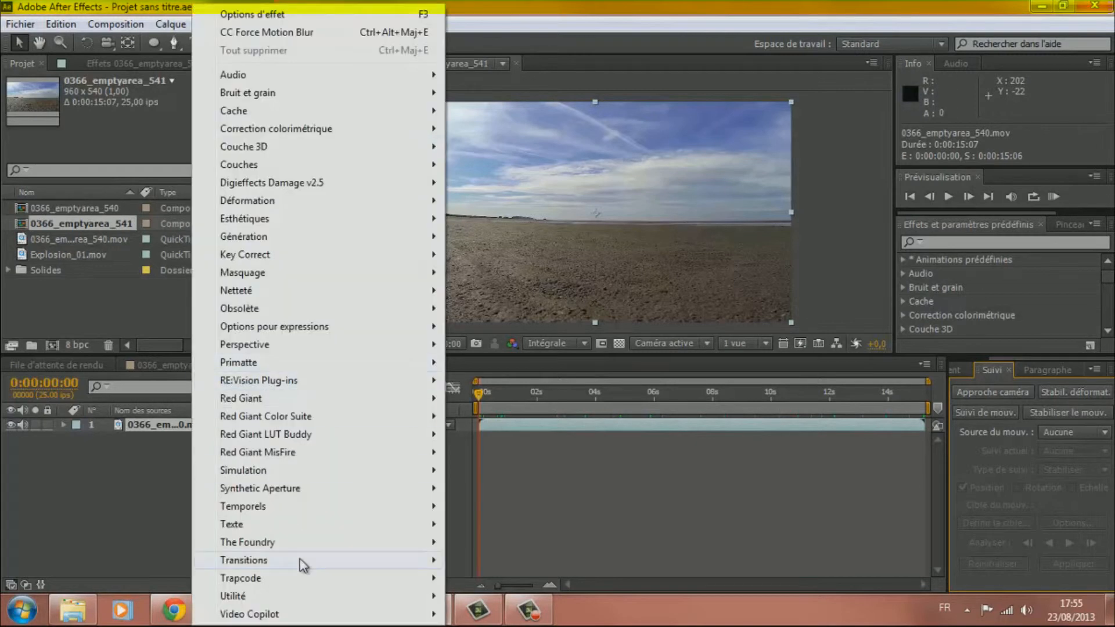
pyautogui.moveTo(305, 543)
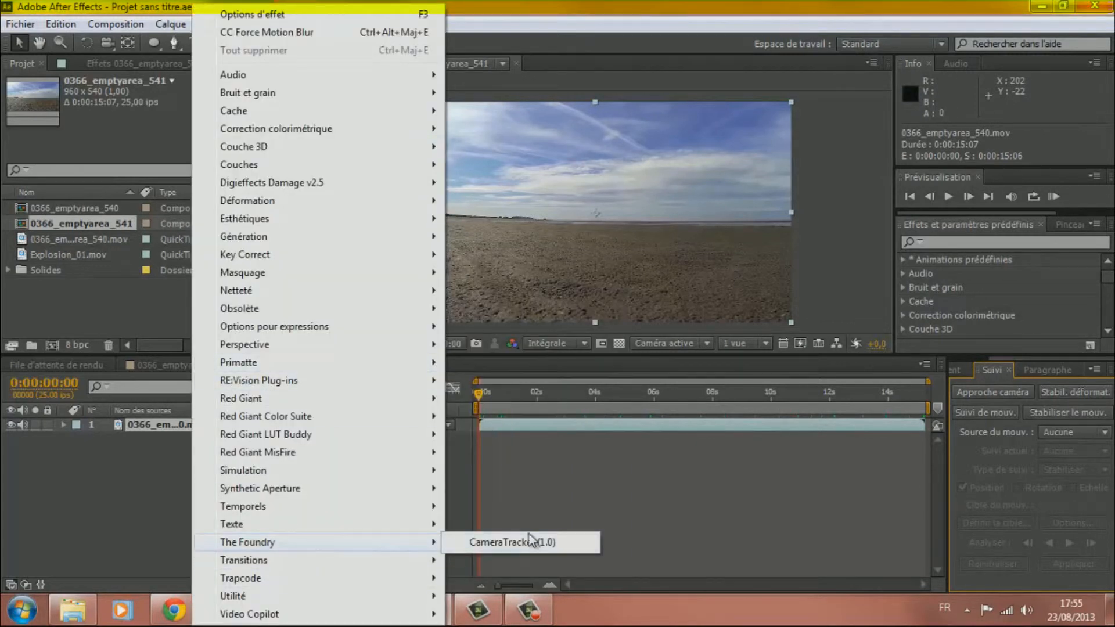
pyautogui.click(533, 542)
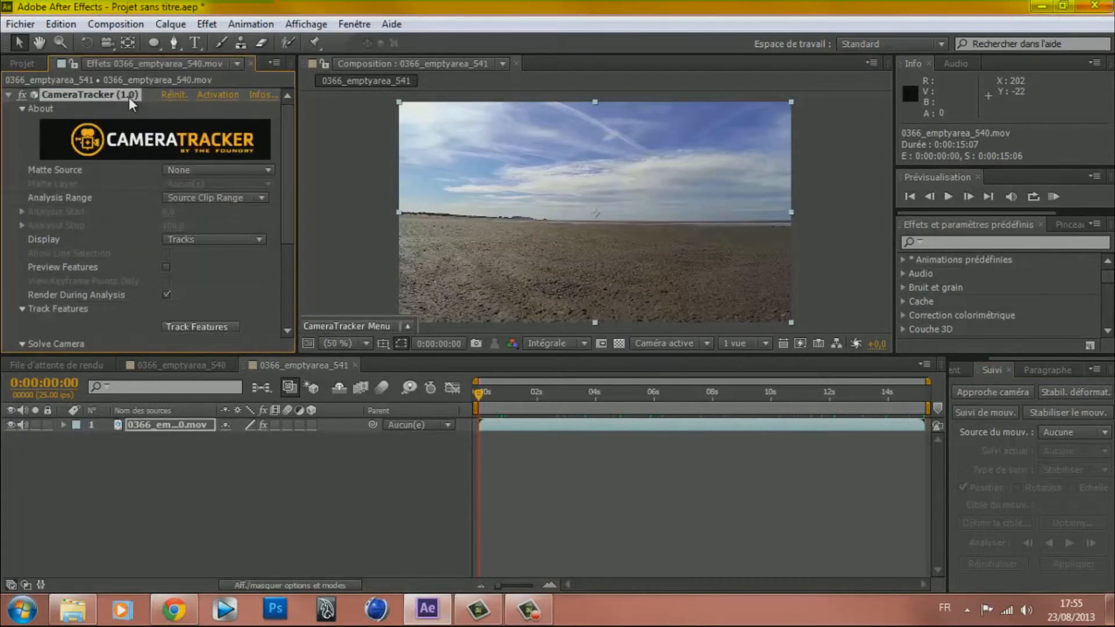
pyautogui.press('Delete')
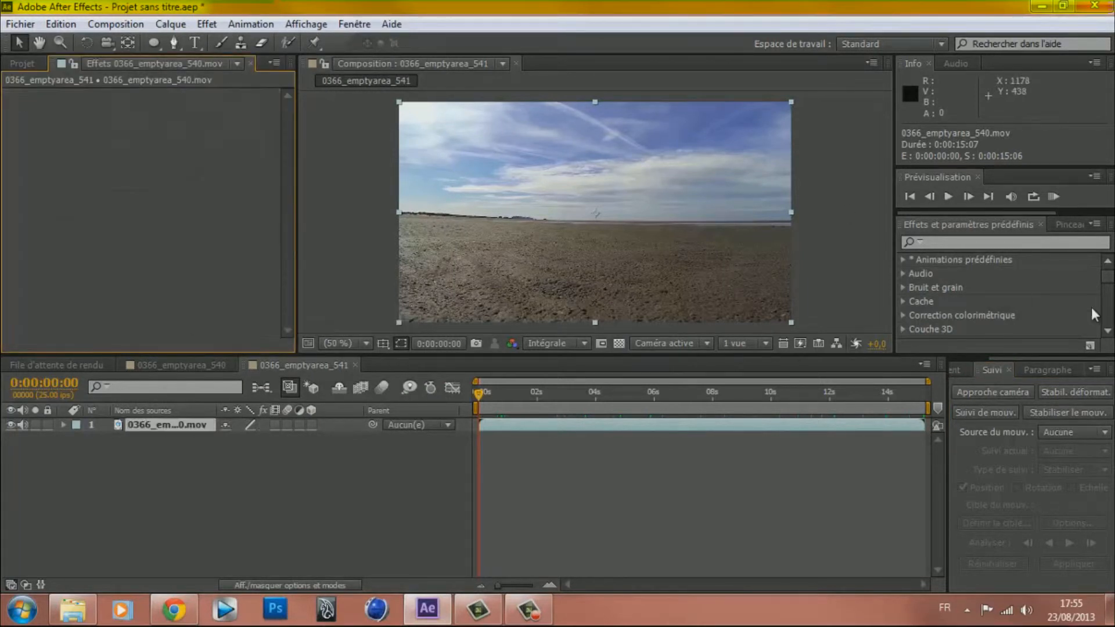
# - Run the 3D camera tracking analysis on the 0366_emptyarea_540.mov layer
pyautogui.click(999, 392)
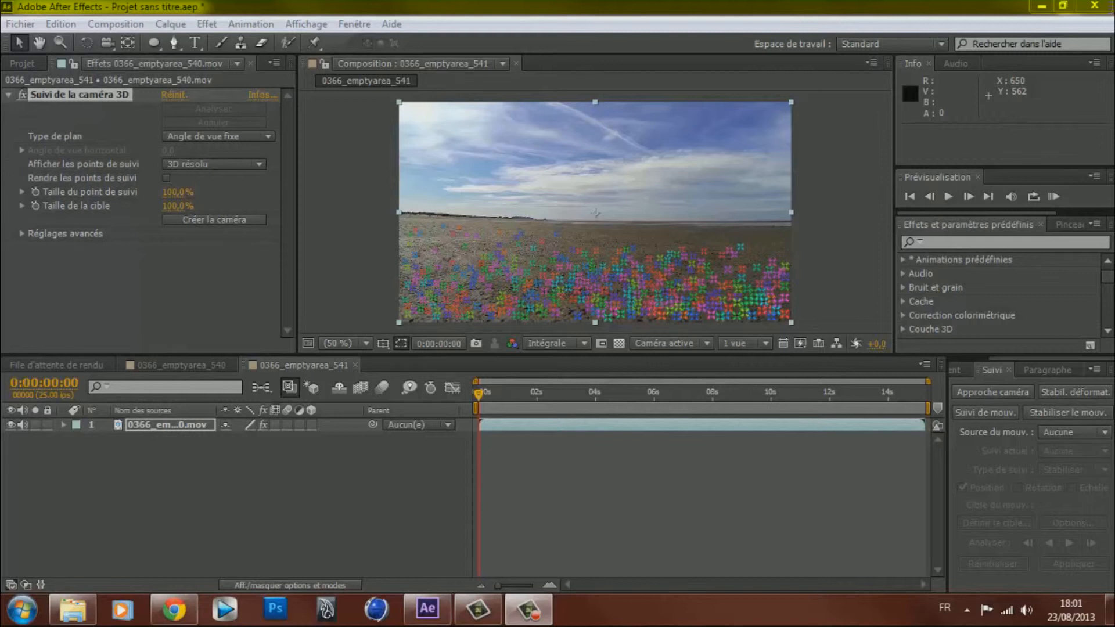
pyautogui.moveTo(482, 395)
pyautogui.mouseDown()
pyautogui.moveTo(591, 383)
pyautogui.moveTo(830, 389)
pyautogui.moveTo(467, 395)
pyautogui.mouseUp()
# - Examine the solved track points and the ground target up close and over the opening of the shot
pyautogui.scroll(4, 516, 263)
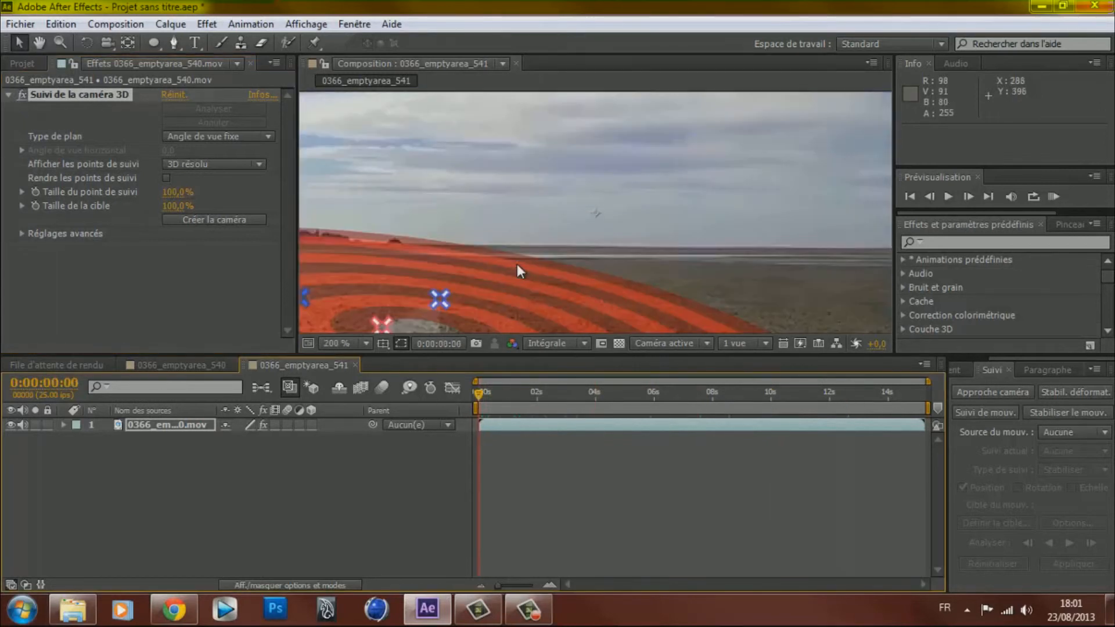
pyautogui.moveTo(601, 238); pyautogui.dragTo(637, 38)
pyautogui.click(503, 392)
pyautogui.moveTo(525, 385); pyautogui.dragTo(410, 388)
pyautogui.click(345, 343)
pyautogui.click(394, 168)
pyautogui.click(19, 43)
pyautogui.click(493, 393)
pyautogui.moveTo(495, 396); pyautogui.dragTo(453, 388)
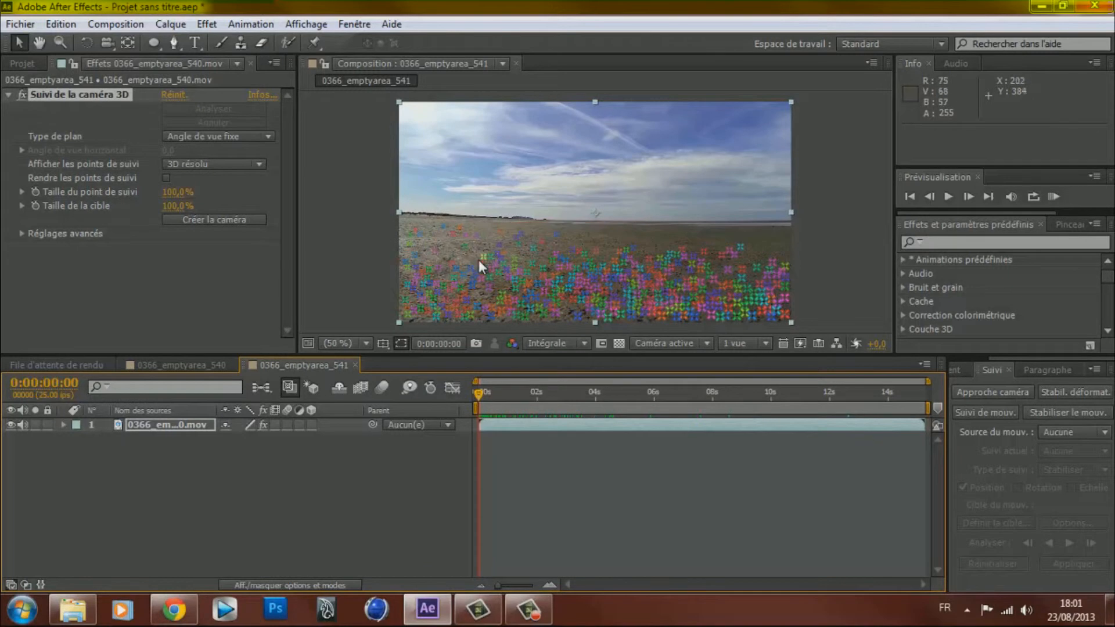
pyautogui.press('/')
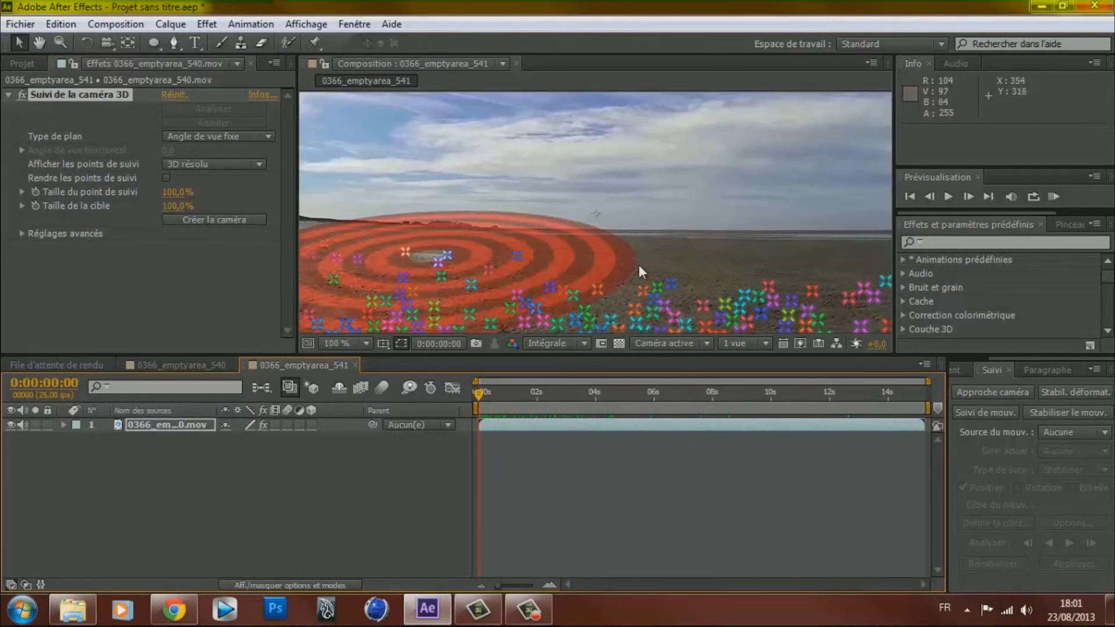
pyautogui.click(355, 343)
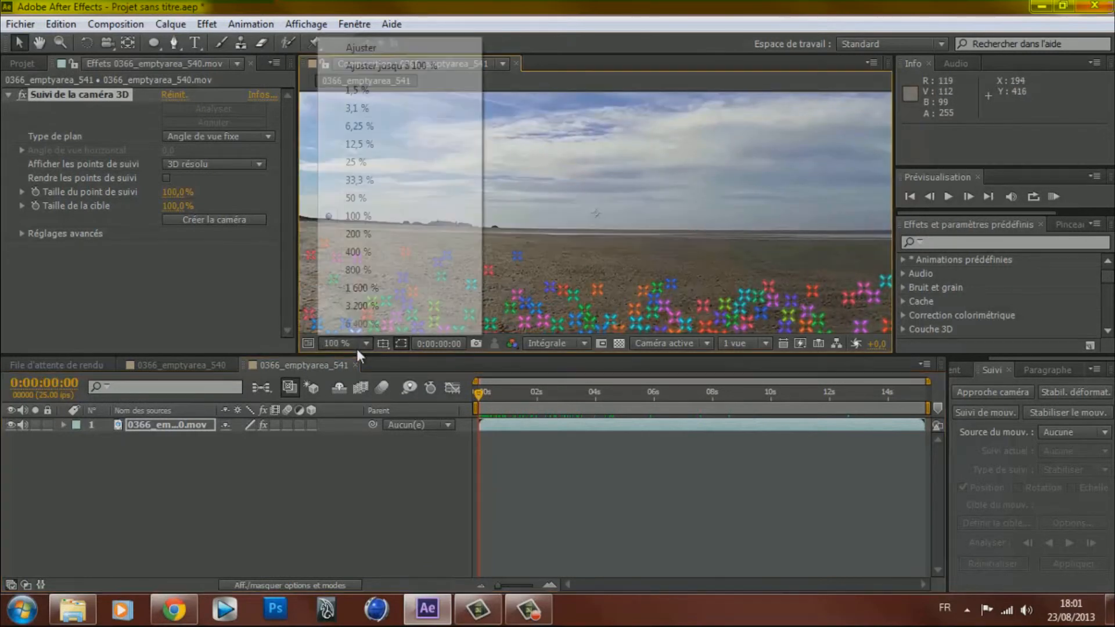
pyautogui.click(361, 197)
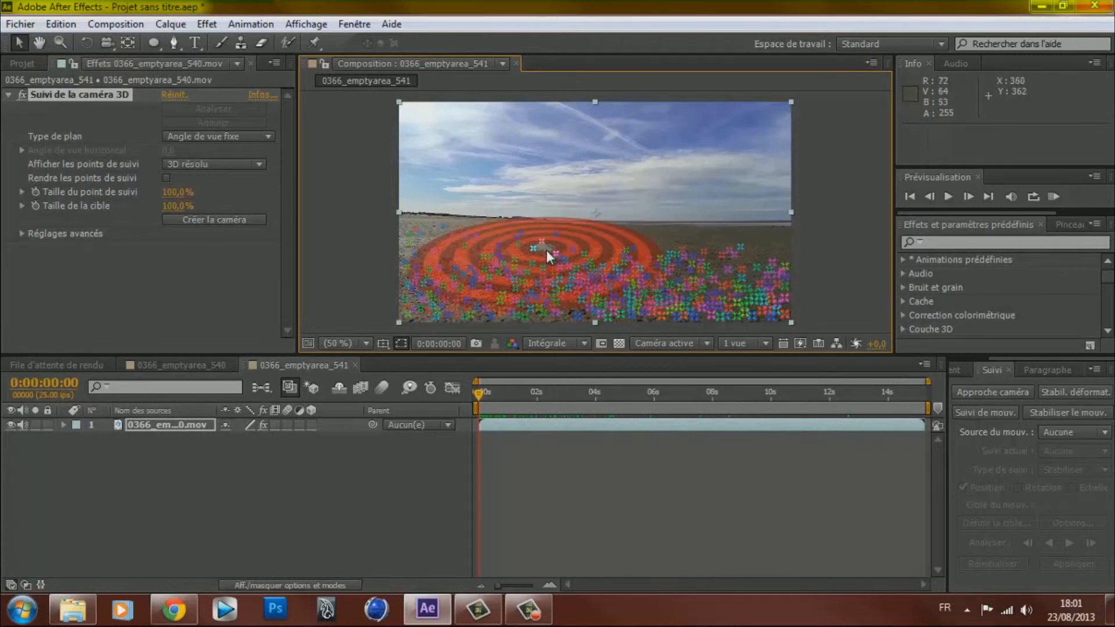
# - Create a null and a camera from the target lying flat on the sand just below the horizon
pyautogui.rightClick(547, 252)
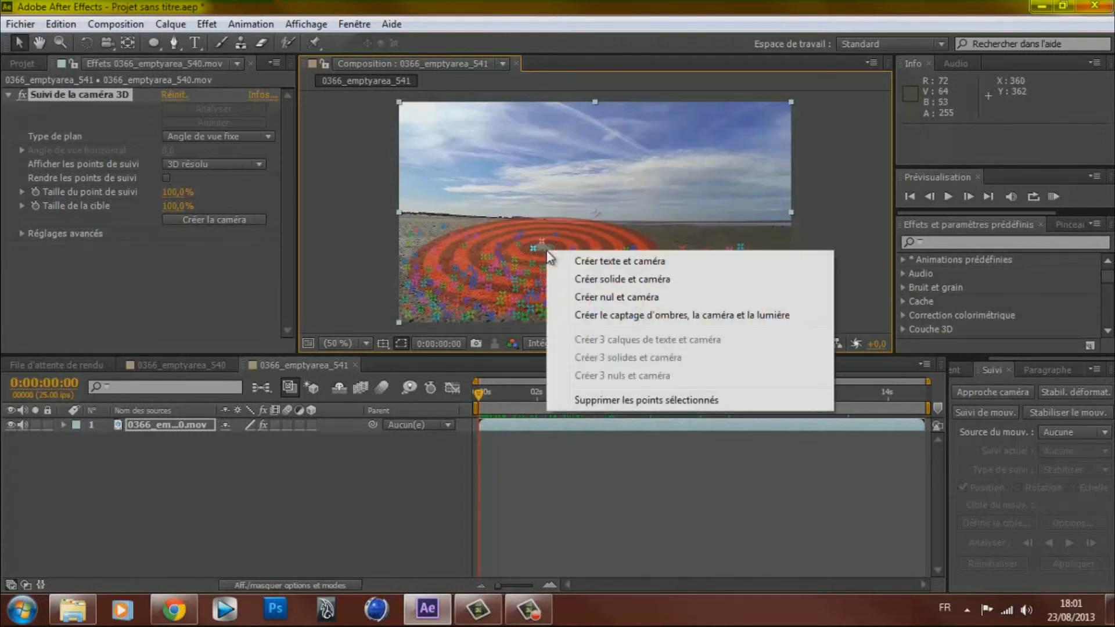
pyautogui.click(607, 298)
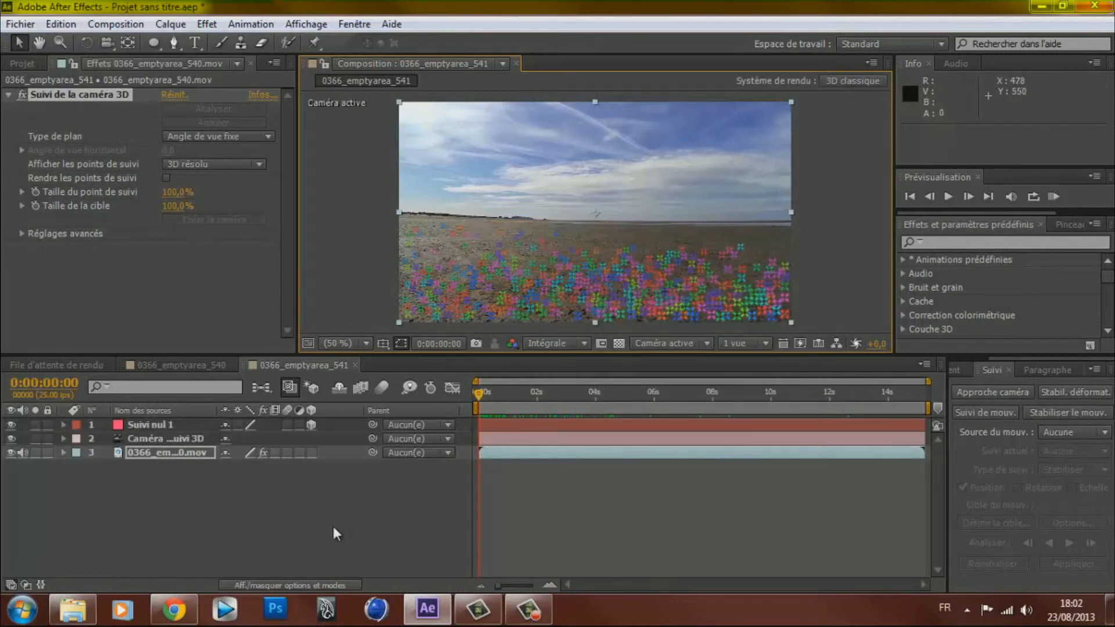
pyautogui.click(348, 515)
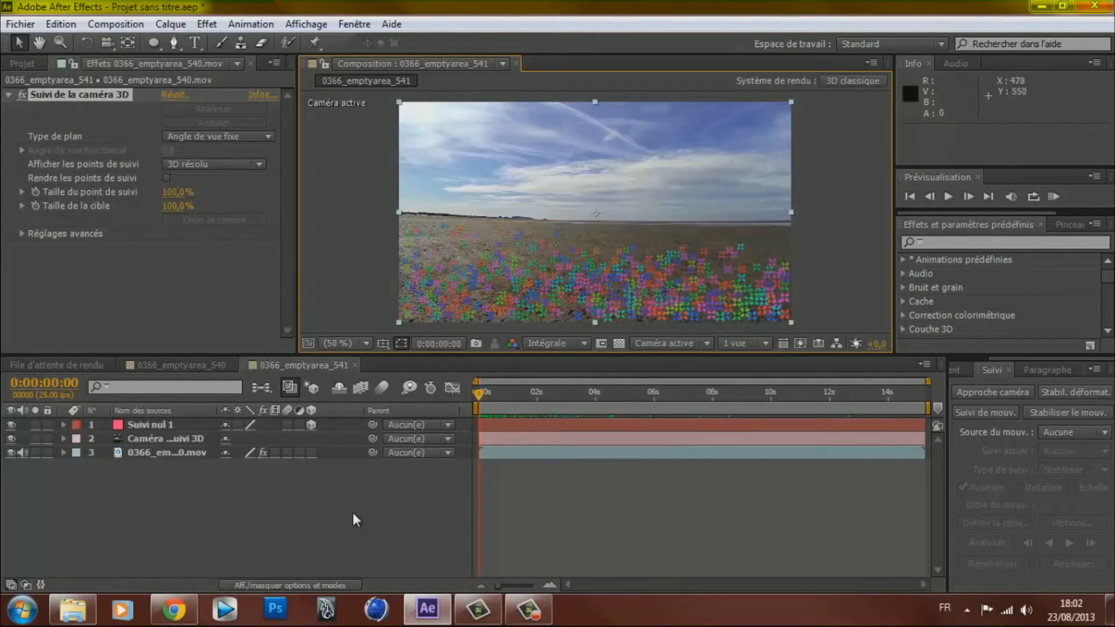
# - Inspect the tracking null, footage and 3D tracker camera layers, checking how the null follows the ground
pyautogui.click(152, 425)
pyautogui.moveTo(482, 396); pyautogui.dragTo(232, 422)
pyautogui.click(166, 452)
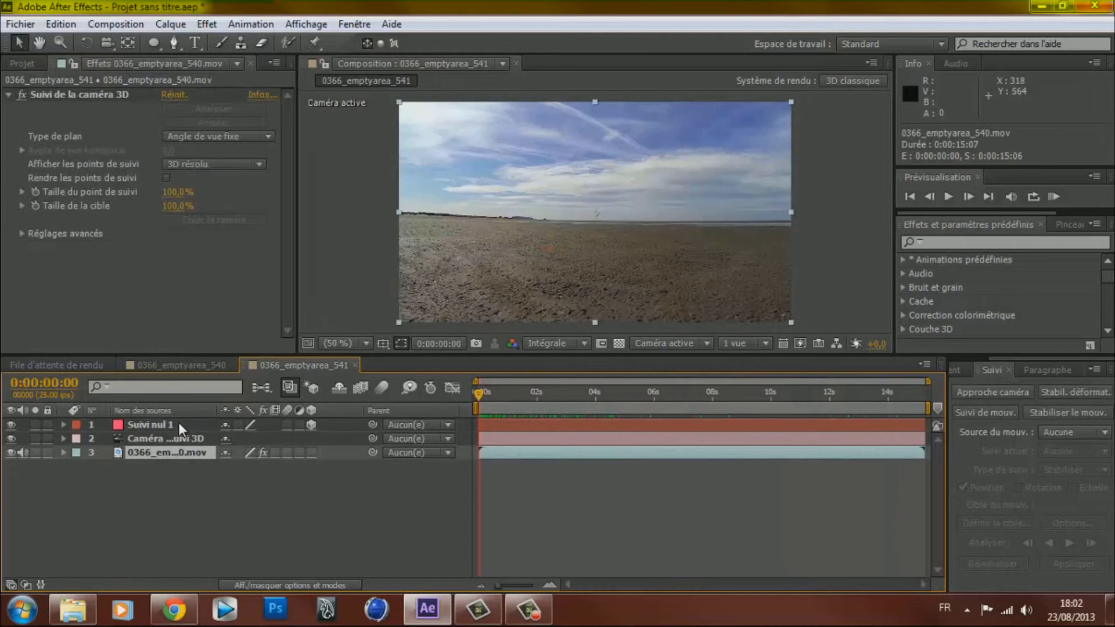
pyautogui.click(157, 438)
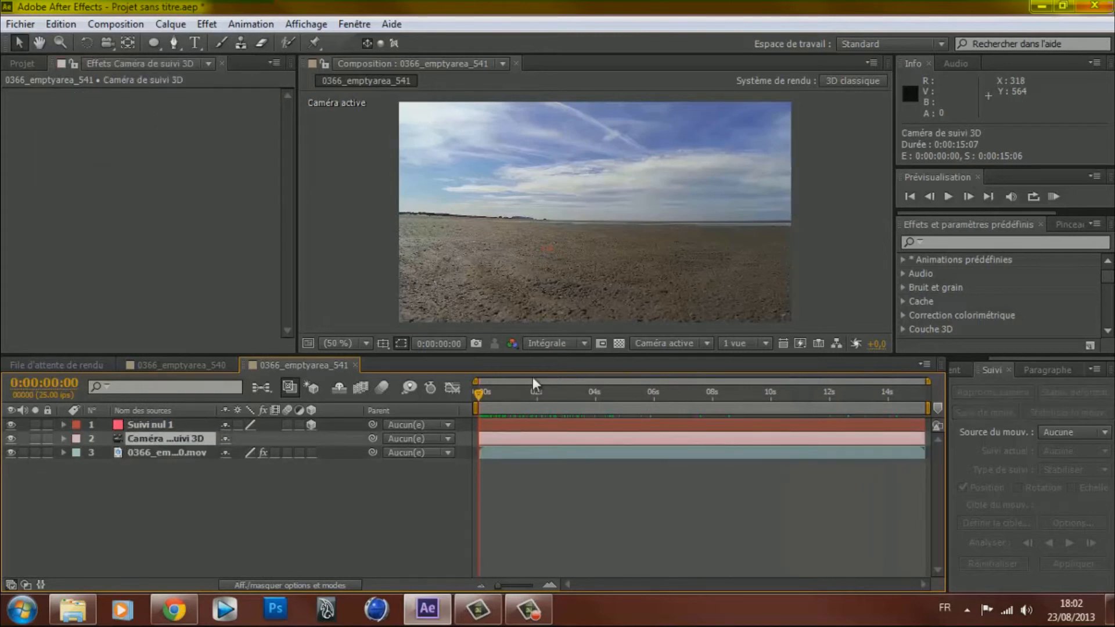
pyautogui.moveTo(479, 390)
pyautogui.mouseDown()
pyautogui.moveTo(605, 398)
pyautogui.moveTo(469, 396)
pyautogui.mouseUp()
# - Examine the tracked camera's movement from the Haut view, and return to the Caméra active view fitted to the frame
pyautogui.click(743, 343)
pyautogui.click(686, 343)
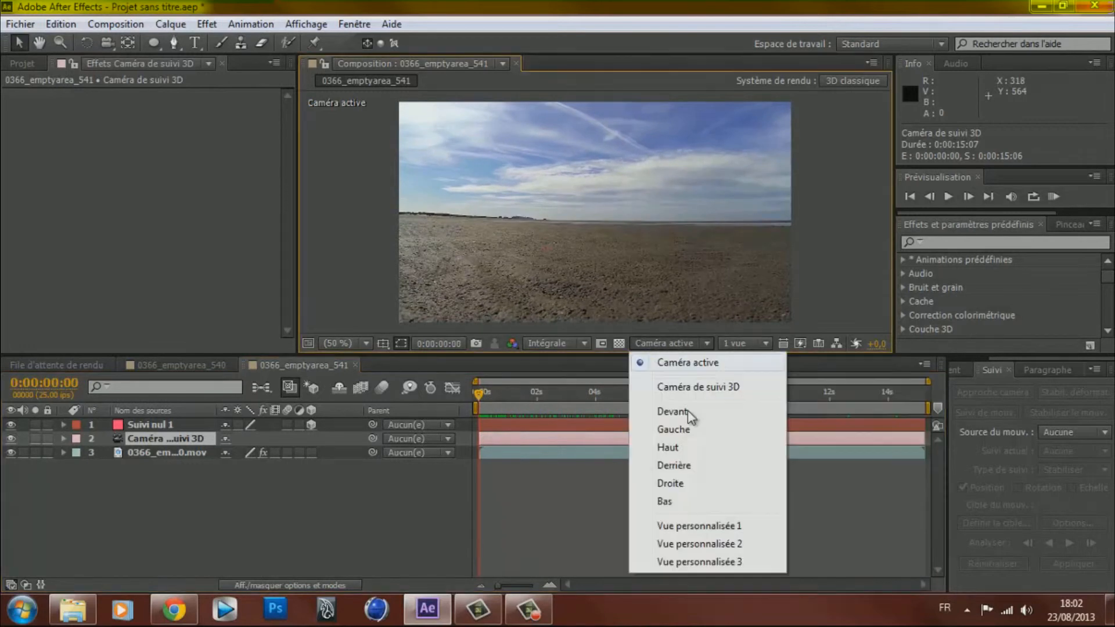
pyautogui.click(671, 451)
pyautogui.scroll(-2, 584, 260)
pyautogui.scroll(-1, 583, 271)
pyautogui.scroll(1, 583, 271)
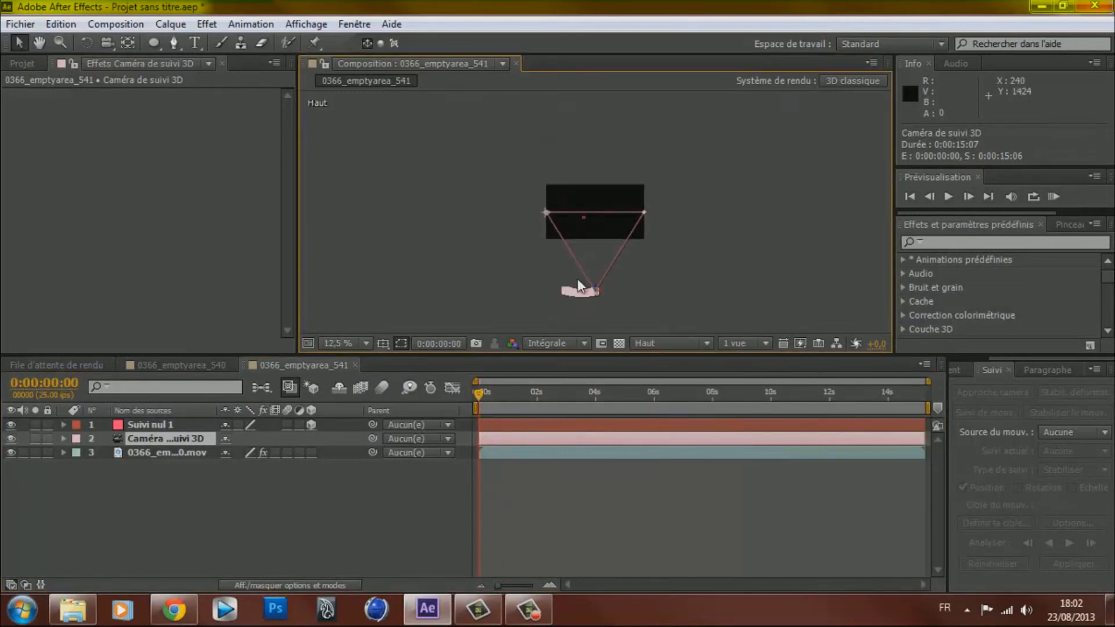
pyautogui.moveTo(475, 395)
pyautogui.mouseDown()
pyautogui.moveTo(873, 389)
pyautogui.moveTo(475, 394)
pyautogui.mouseUp()
pyautogui.click(653, 343)
pyautogui.click(664, 363)
pyautogui.scroll(1, 601, 253)
pyautogui.click(357, 343)
pyautogui.click(379, 67)
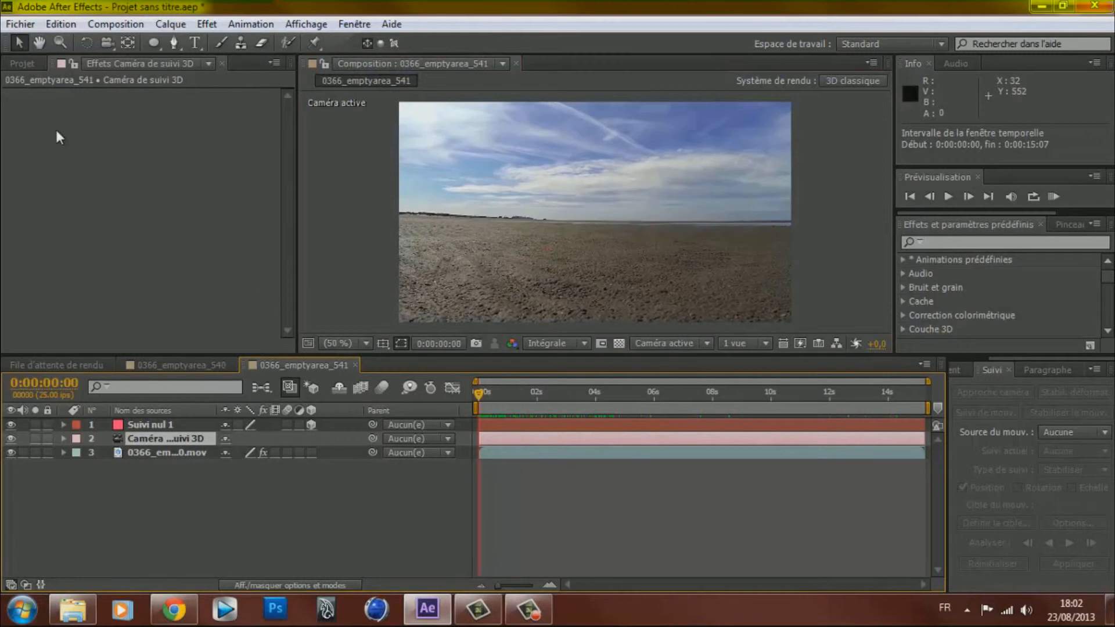
# - Add Explosion_01.mov as the uppermost layer of the new composition and go to frame 0:00:00:24
pyautogui.click(30, 65)
pyautogui.moveTo(60, 259); pyautogui.dragTo(182, 421)
pyautogui.scroll(-2, 560, 239)
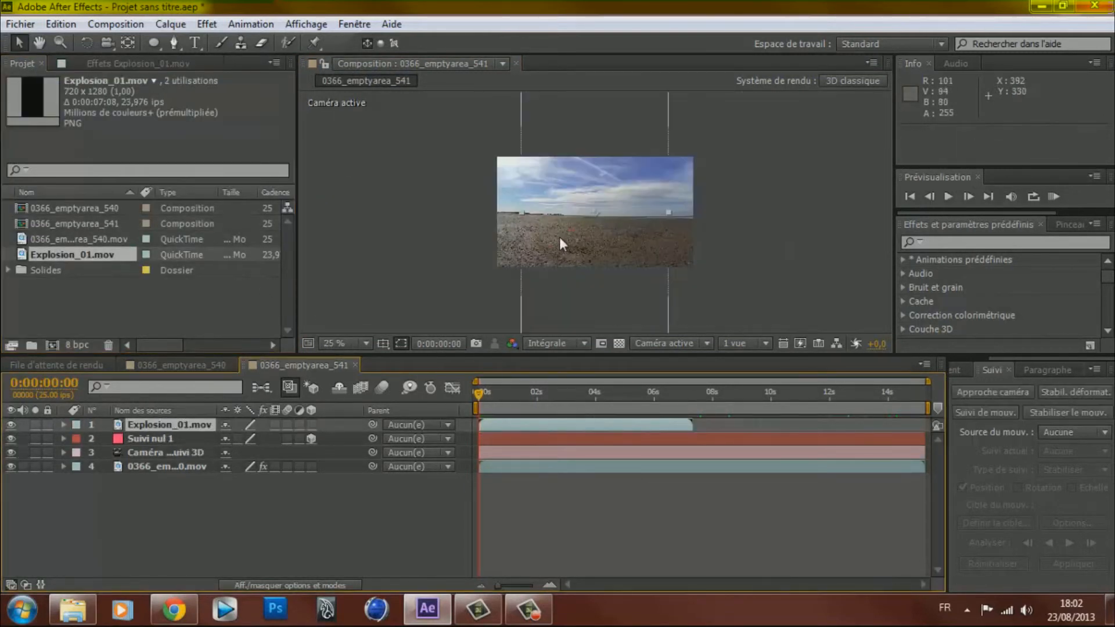
pyautogui.moveTo(478, 396); pyautogui.dragTo(511, 390)
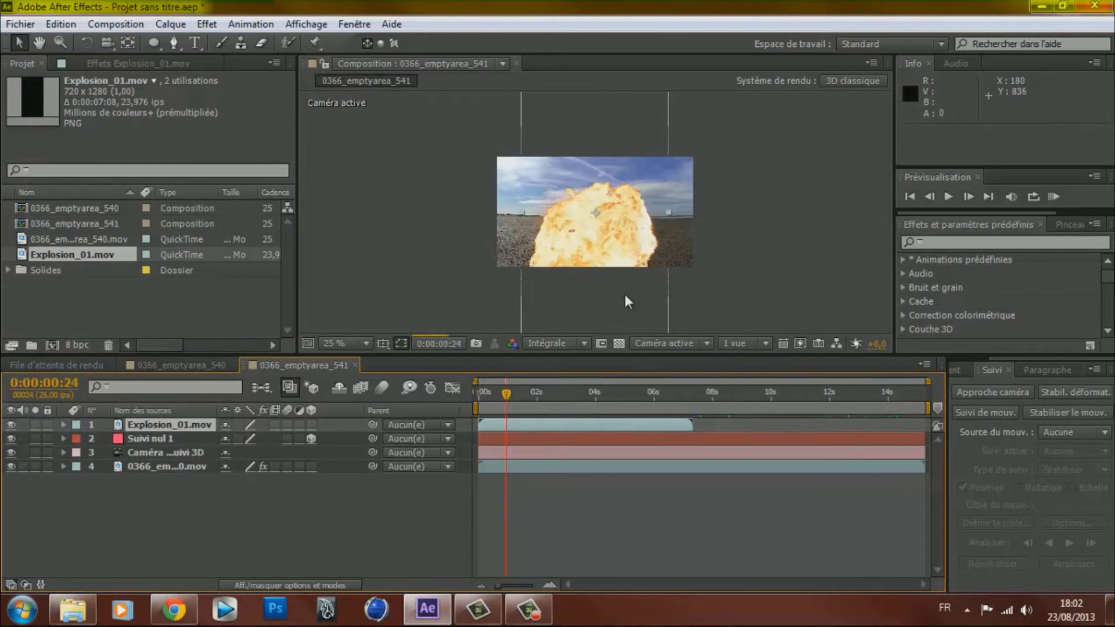
# - Scale the Explosion_01.mov layer down to about 31 % with its proportions kept
pyautogui.scroll(-1, 649, 263)
pyautogui.moveTo(632, 278); pyautogui.dragTo(608, 247)
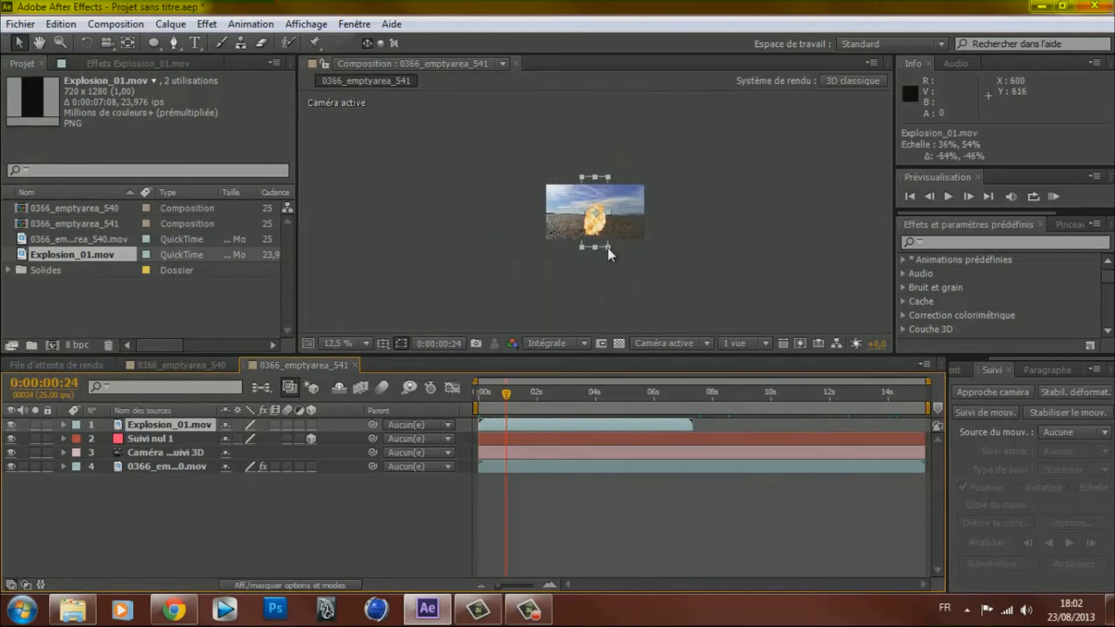
pyautogui.scroll(1, 608, 248)
pyautogui.click(343, 343)
pyautogui.click(363, 67)
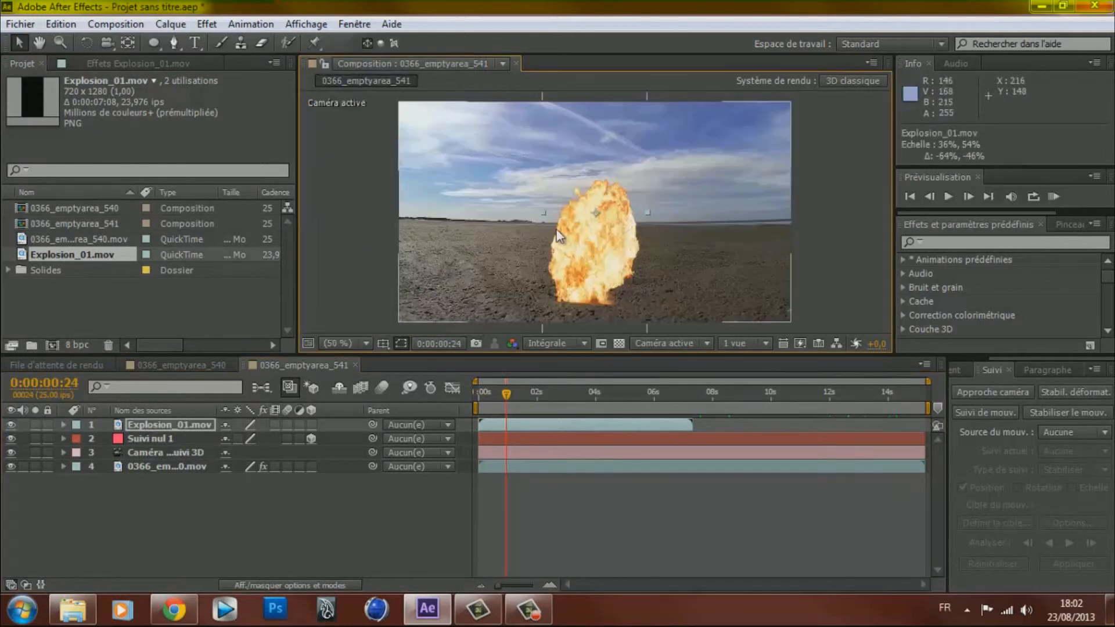
pyautogui.scroll(-3, 607, 284)
pyautogui.moveTo(619, 283); pyautogui.dragTo(604, 260)
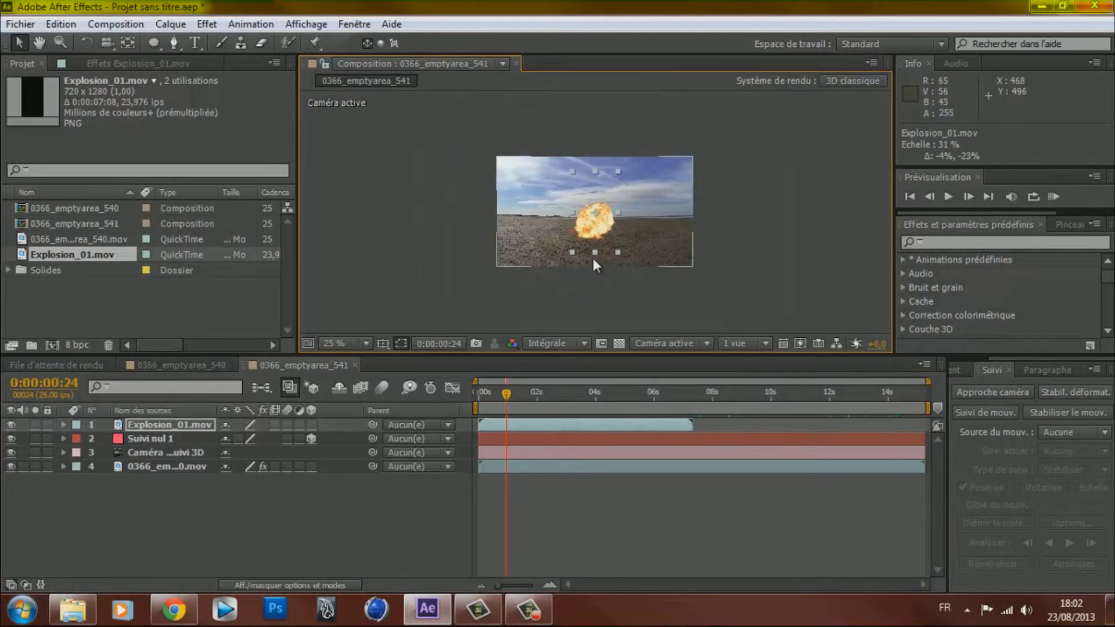
# - Enlarge the explosion to about 36 % and place its base near the horizon, at position about 414, 170
pyautogui.scroll(1, 591, 256)
pyautogui.moveTo(579, 207); pyautogui.dragTo(555, 180)
pyautogui.moveTo(611, 95); pyautogui.dragTo(618, 84)
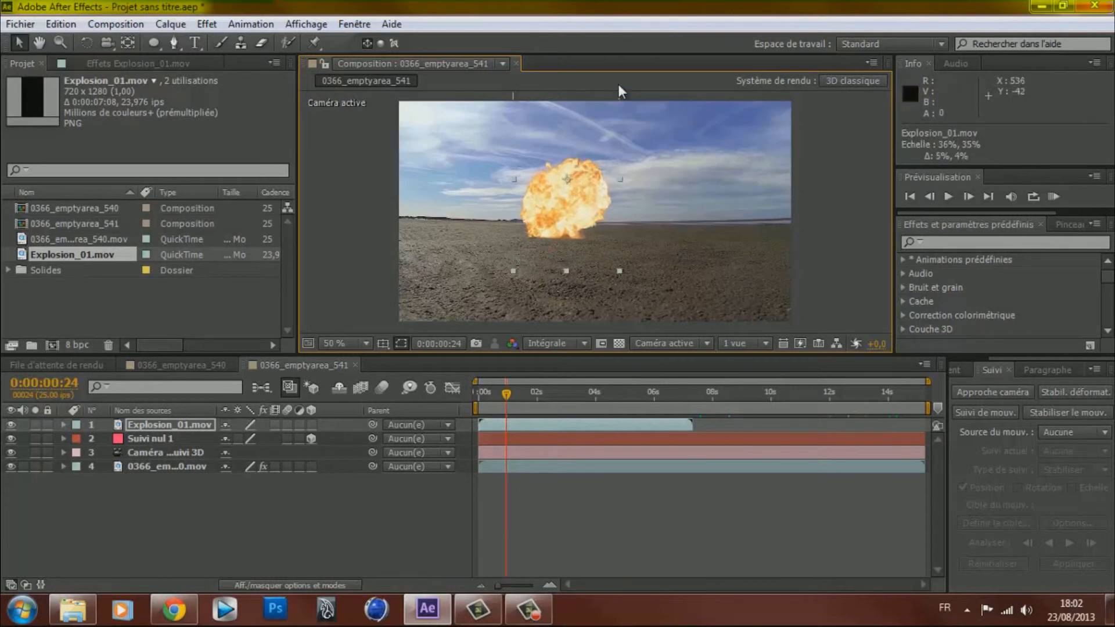
pyautogui.moveTo(554, 243); pyautogui.dragTo(556, 238)
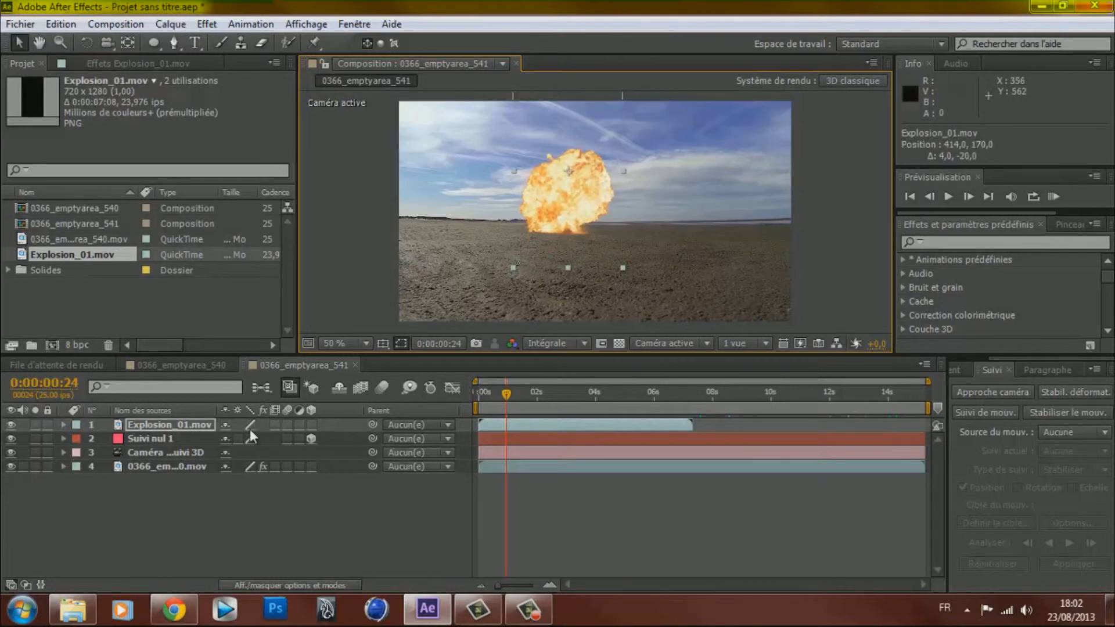
# - Make the Explosion_01.mov layer 3D, parent it to Suivi nul 1, and check that it follows the camera movement
pyautogui.click(311, 425)
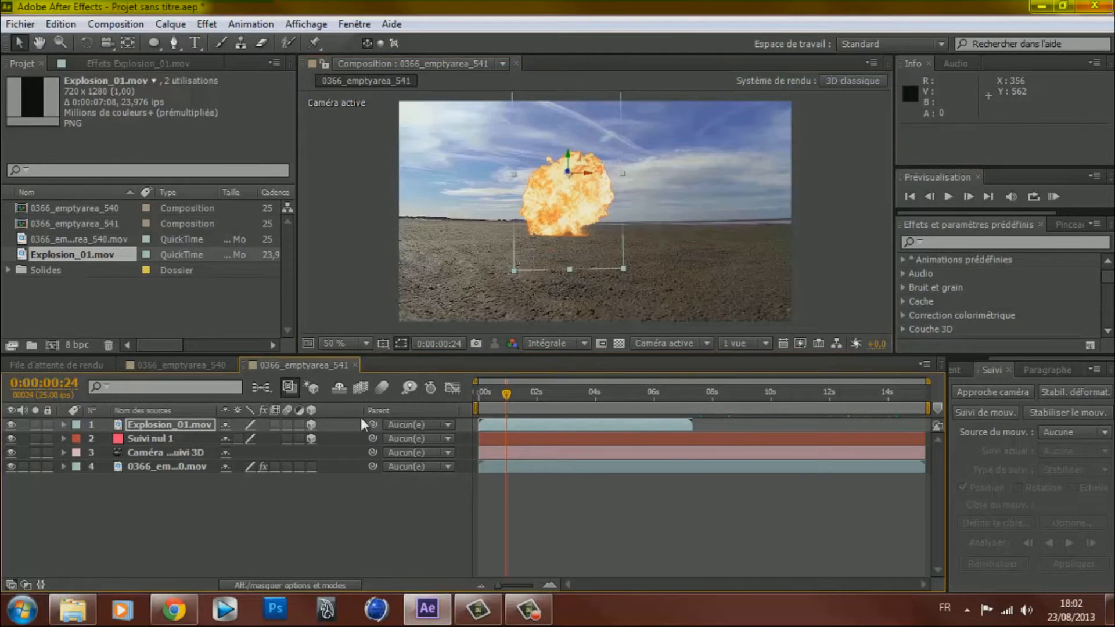
pyautogui.moveTo(372, 424); pyautogui.dragTo(209, 445)
pyautogui.moveTo(491, 390); pyautogui.dragTo(507, 390)
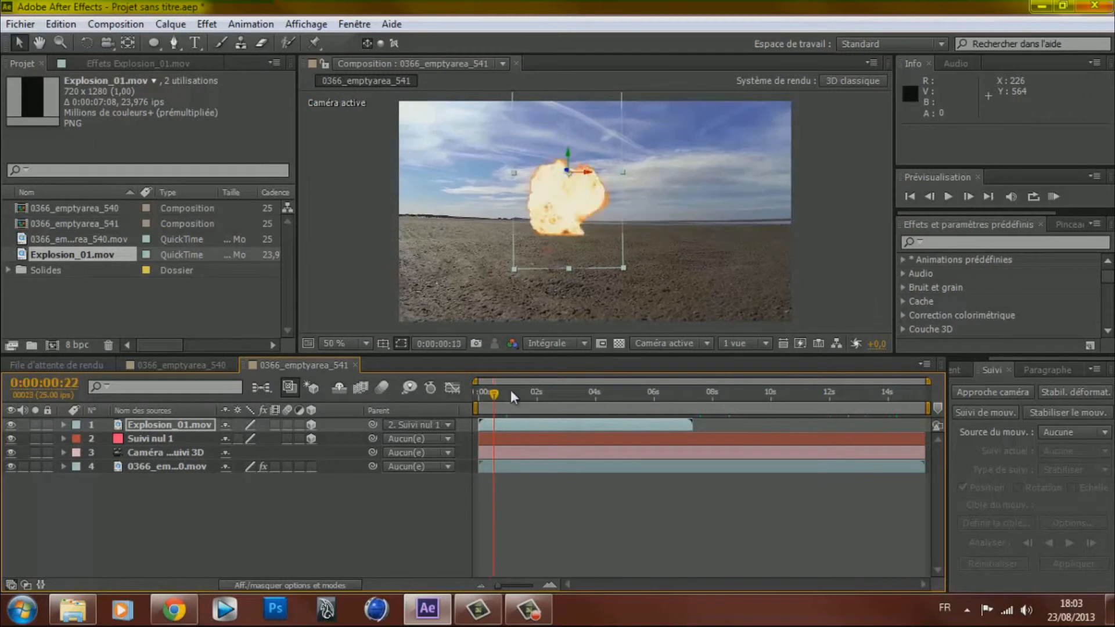
pyautogui.click(566, 392)
pyautogui.click(611, 392)
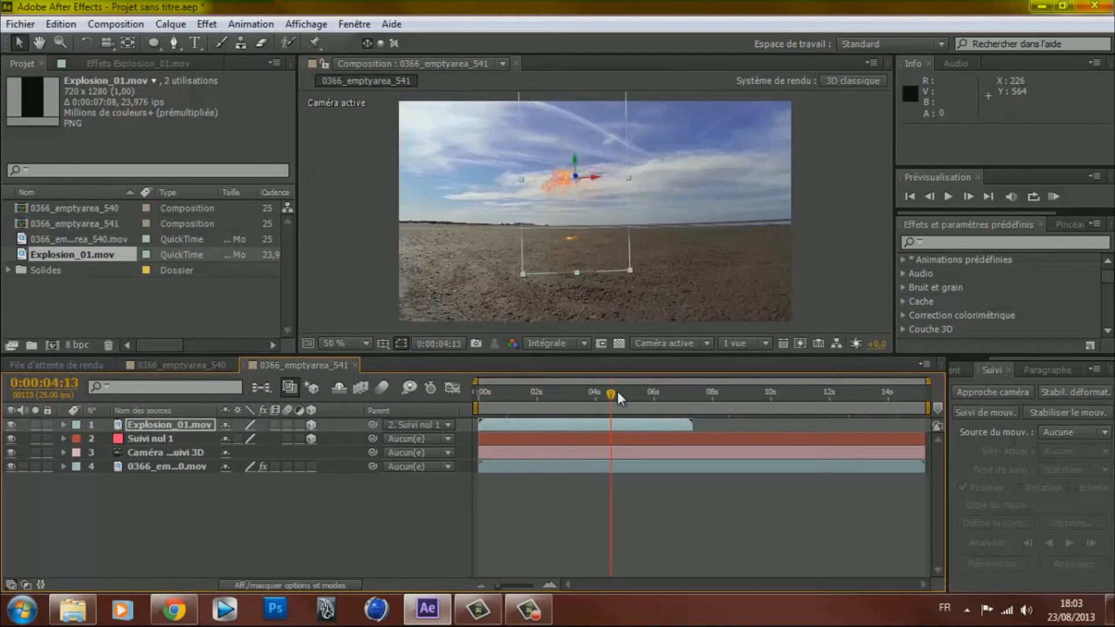
# - Play a RAM preview of the composition from its first frame to check how the explosion sits in the footage
pyautogui.moveTo(618, 392); pyautogui.dragTo(438, 397)
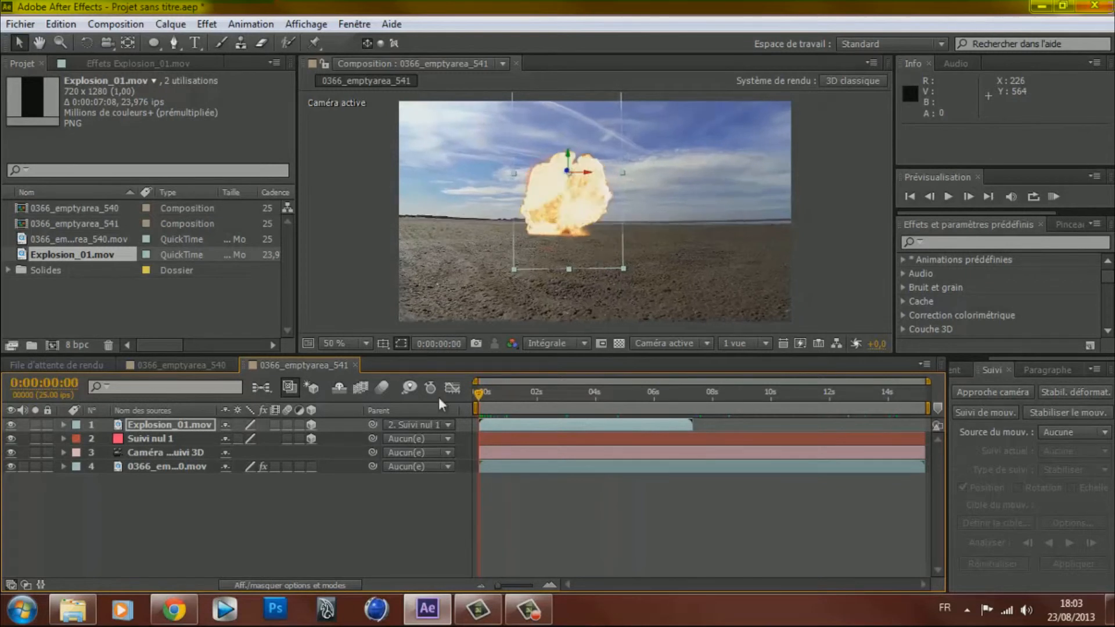
pyautogui.click(364, 486)
pyautogui.click(1053, 197)
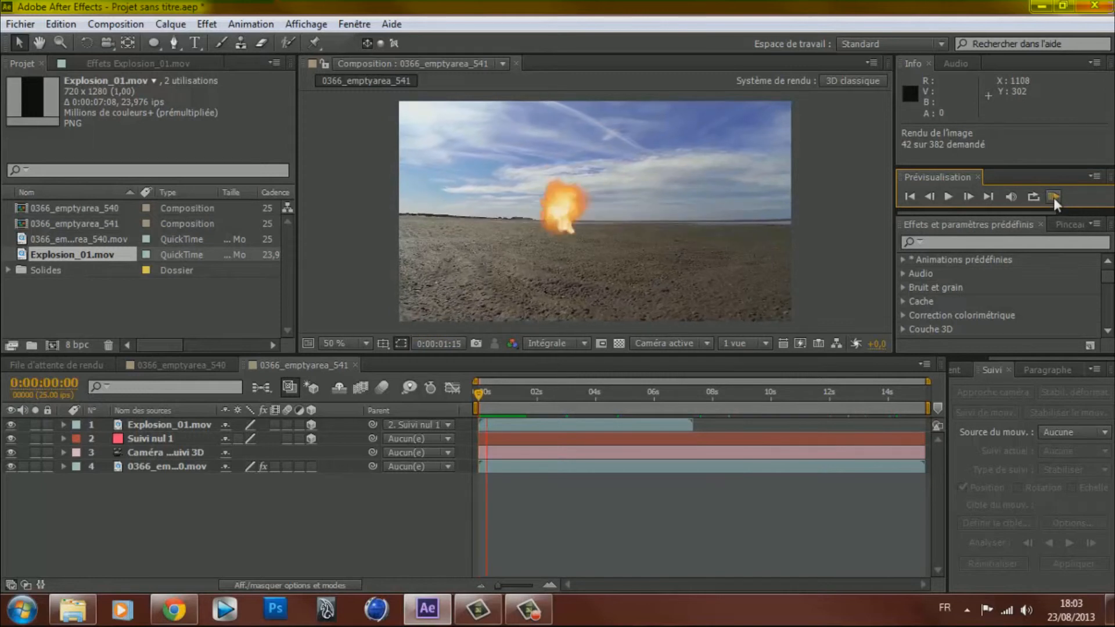
pyautogui.click(1053, 197)
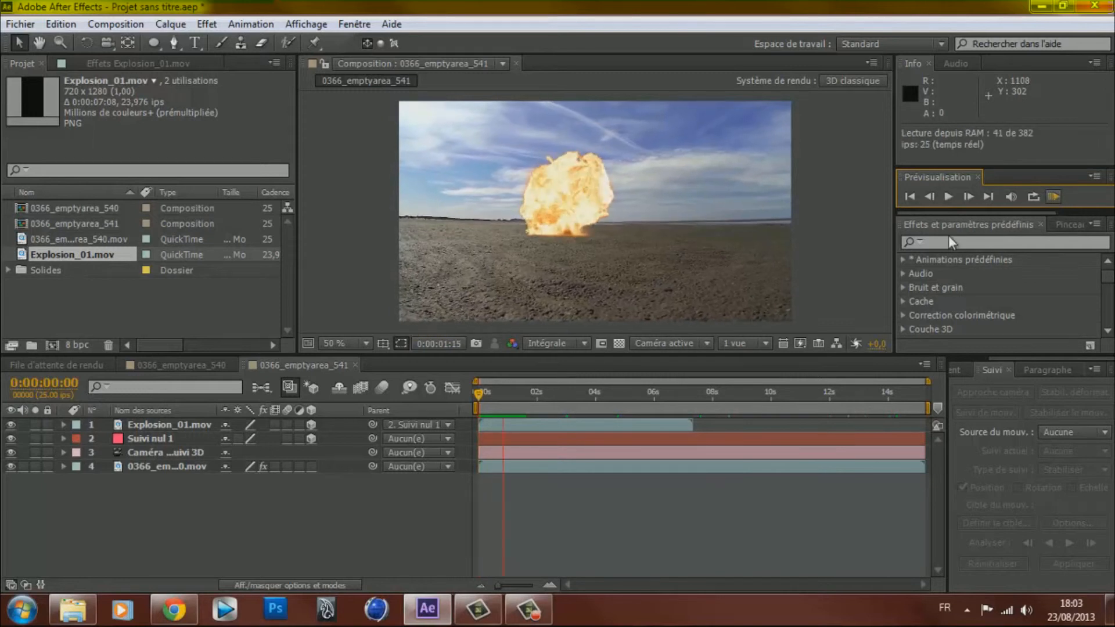
pyautogui.click(480, 393)
# - Enlarge the Explosion_01.mov layer to a scale of about 53 % horizontally and 57 % vertically
pyautogui.click(145, 424)
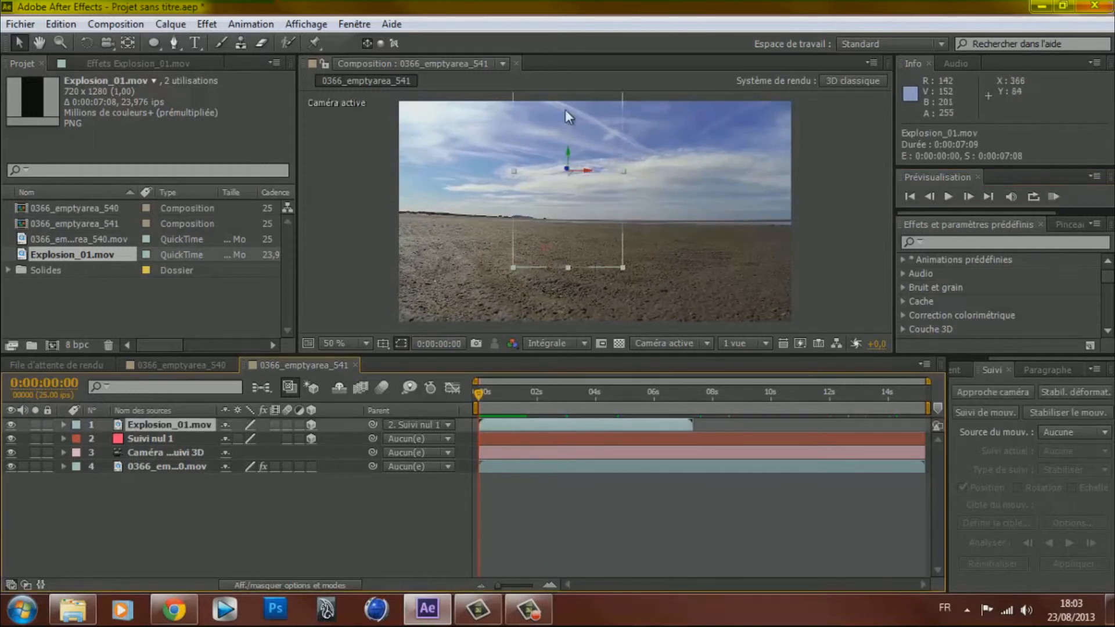
pyautogui.press(',')
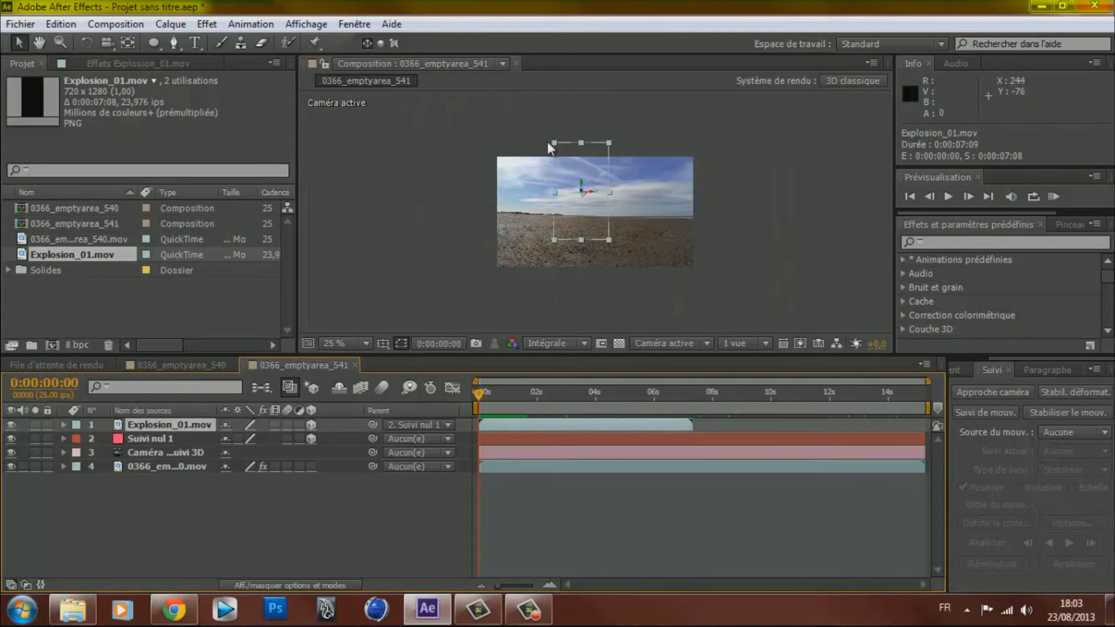
pyautogui.moveTo(554, 141); pyautogui.dragTo(544, 131)
pyautogui.moveTo(503, 395); pyautogui.dragTo(514, 393)
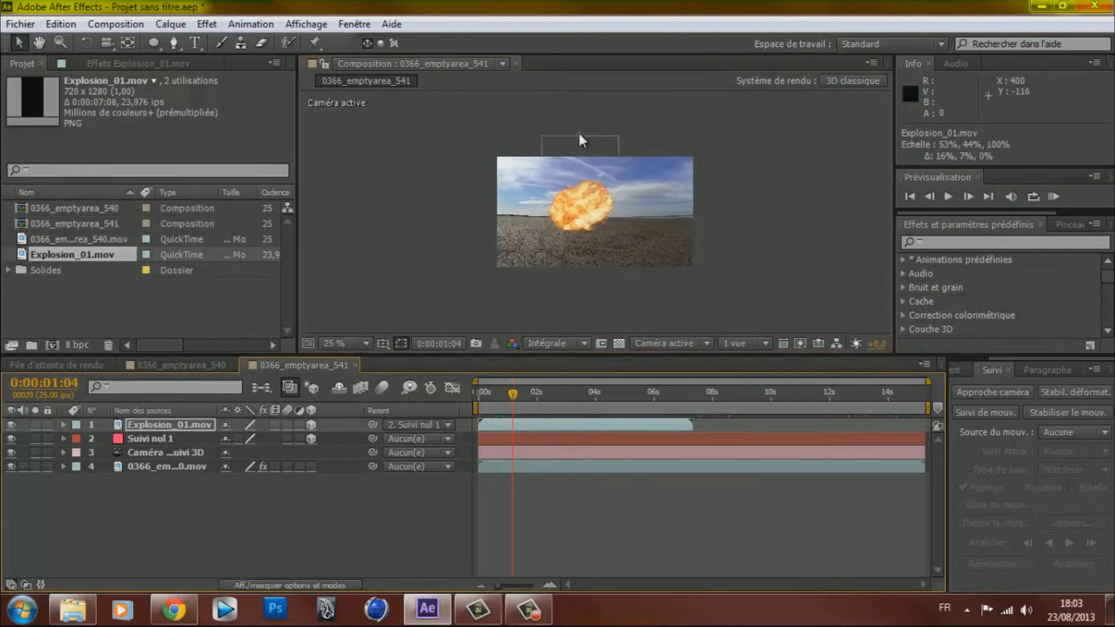
pyautogui.click(578, 158)
pyautogui.moveTo(581, 136); pyautogui.dragTo(581, 120)
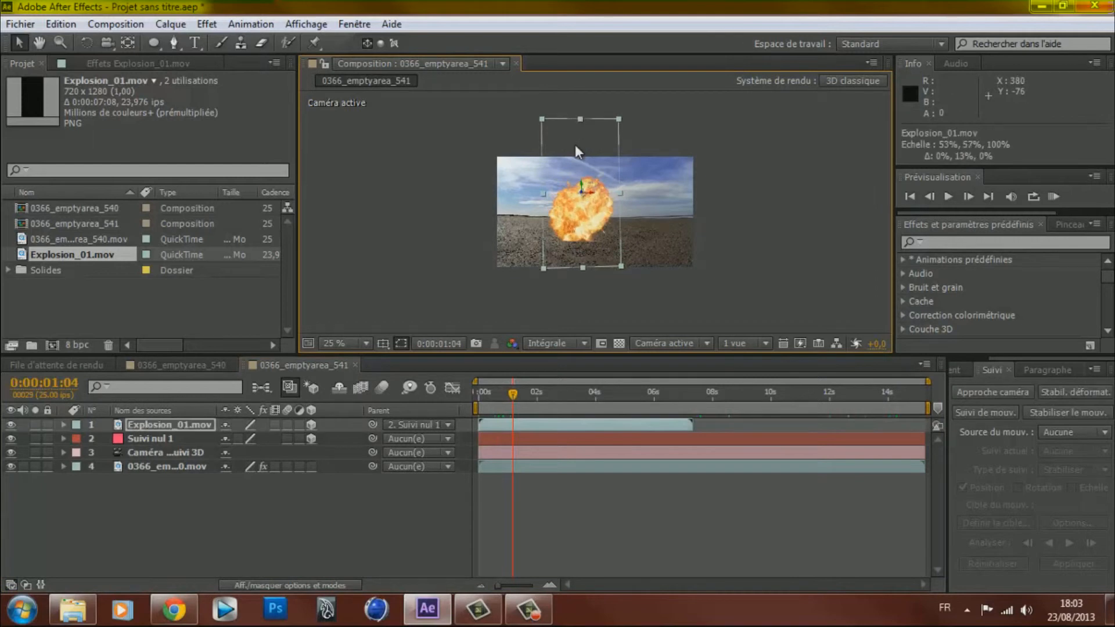
# - Raise the explosion so its base sits at the horizon, at position about 57.6, -109.4, -259.6, and check its opening frames
pyautogui.press('.')
pyautogui.moveTo(571, 159); pyautogui.dragTo(570, 120)
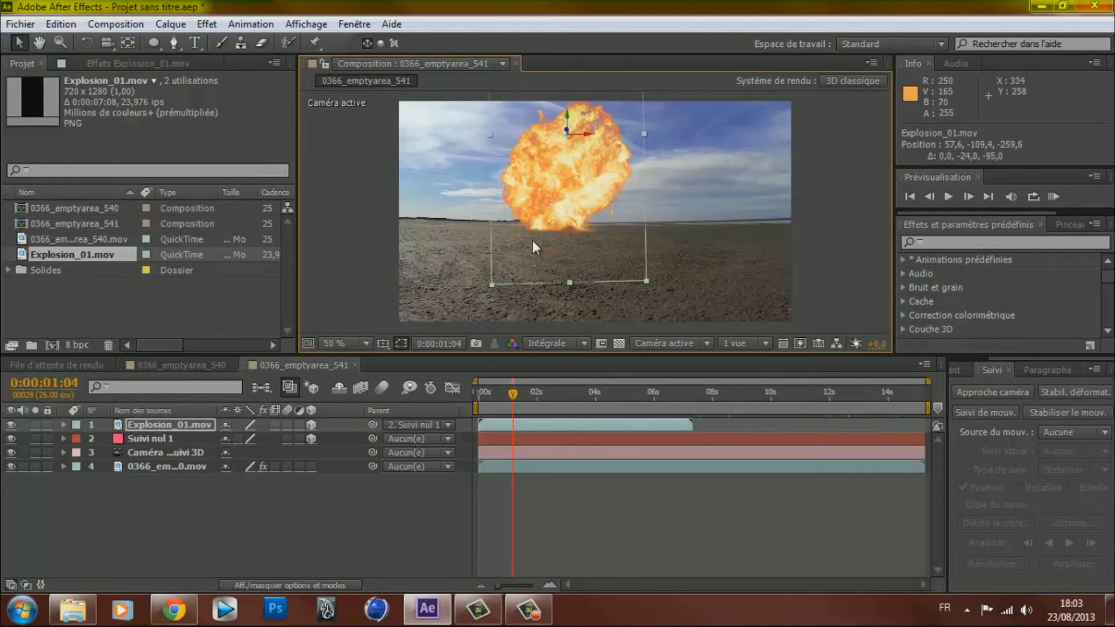
pyautogui.moveTo(491, 392)
pyautogui.mouseDown()
pyautogui.moveTo(481, 393)
pyautogui.moveTo(579, 389)
pyautogui.moveTo(472, 398)
pyautogui.mouseUp()
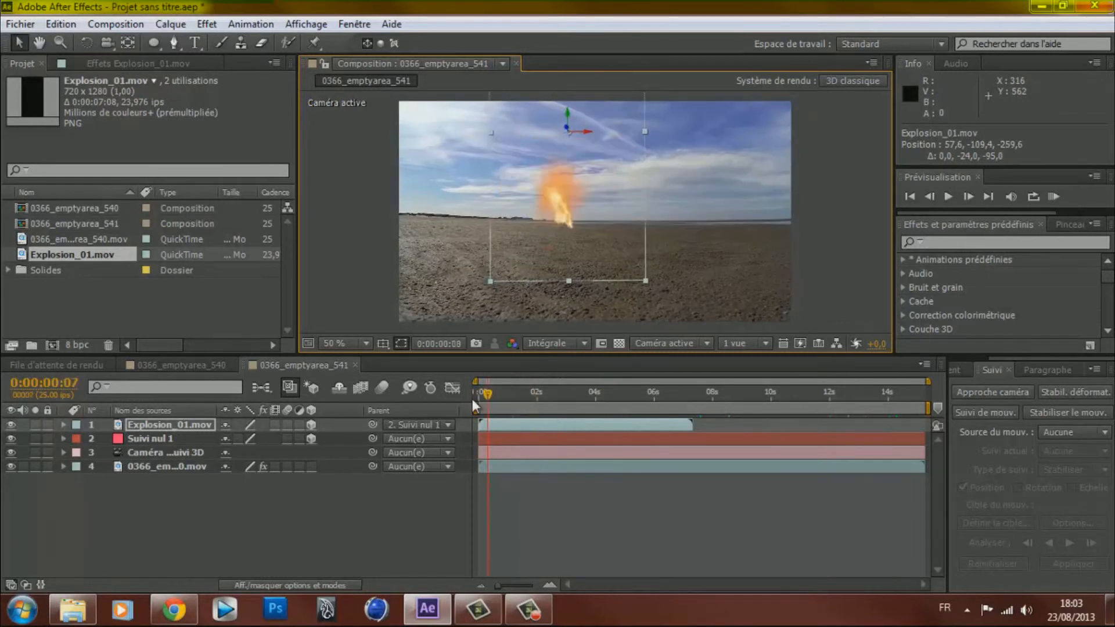
pyautogui.moveTo(473, 389); pyautogui.dragTo(498, 389)
# - Create a white solid the size of the composition as the uppermost layer, and give the viewer and effect controls more height
pyautogui.rightClick(189, 535)
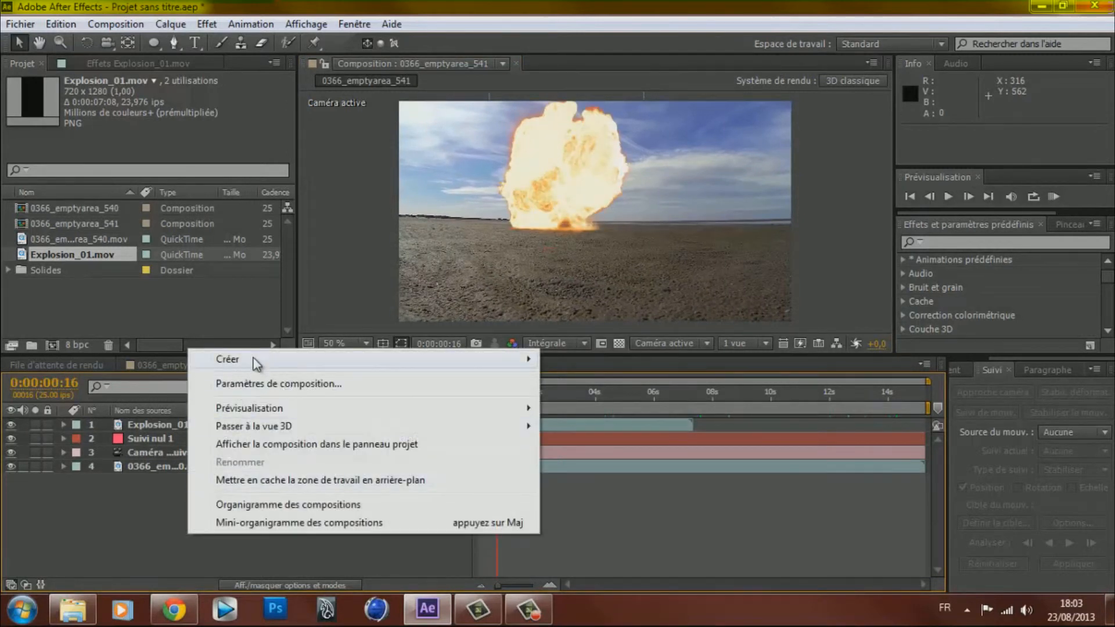
pyautogui.moveTo(323, 361)
pyautogui.click(578, 401)
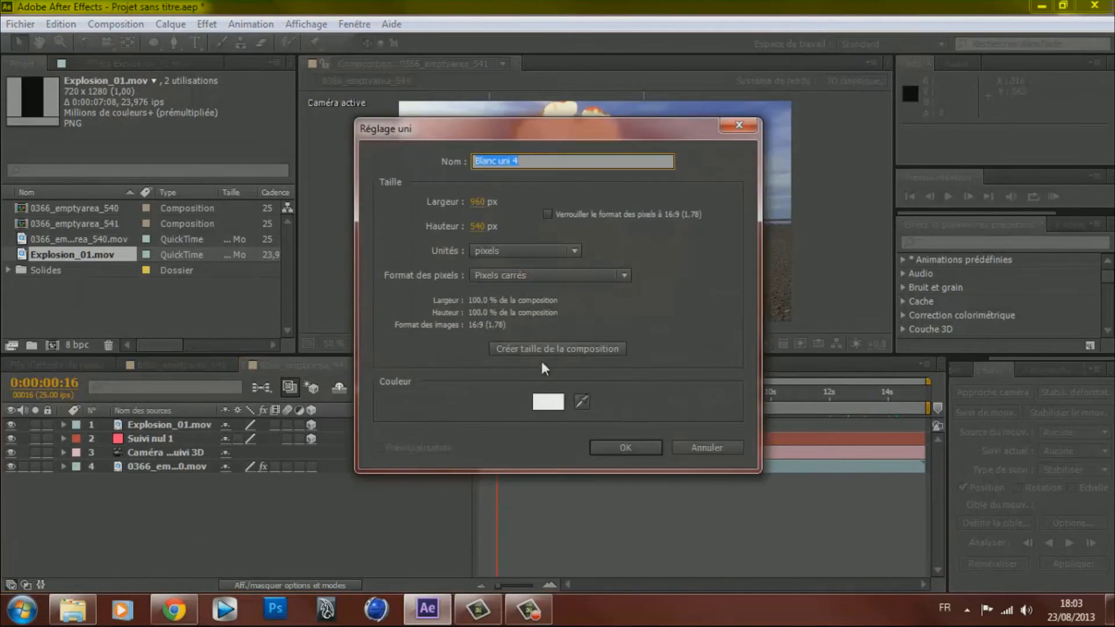
pyautogui.click(622, 448)
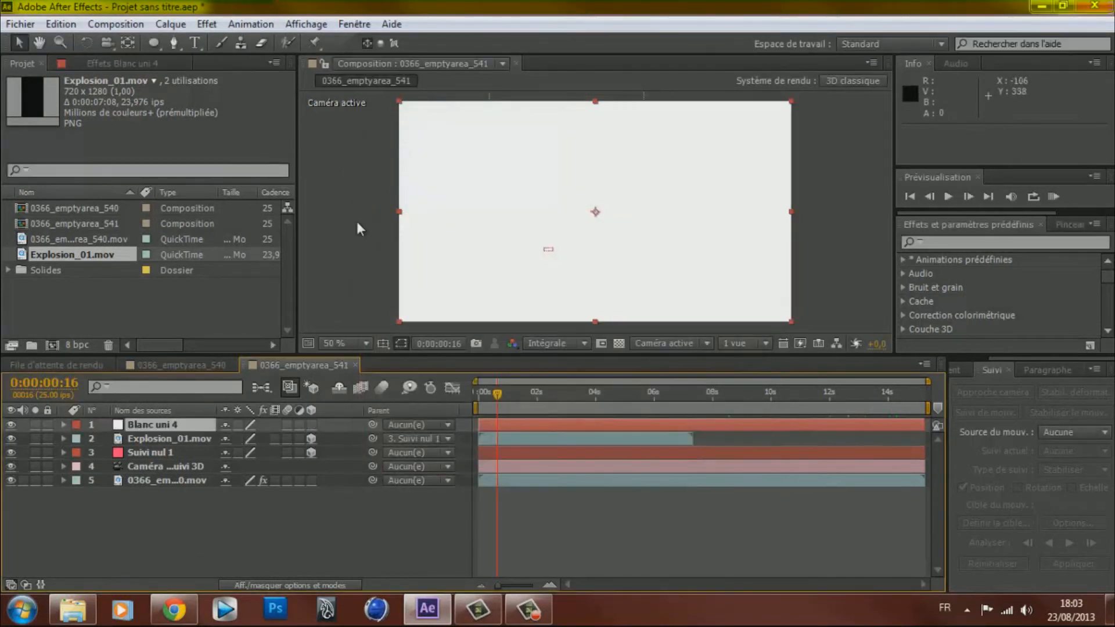
pyautogui.moveTo(243, 355); pyautogui.dragTo(240, 407)
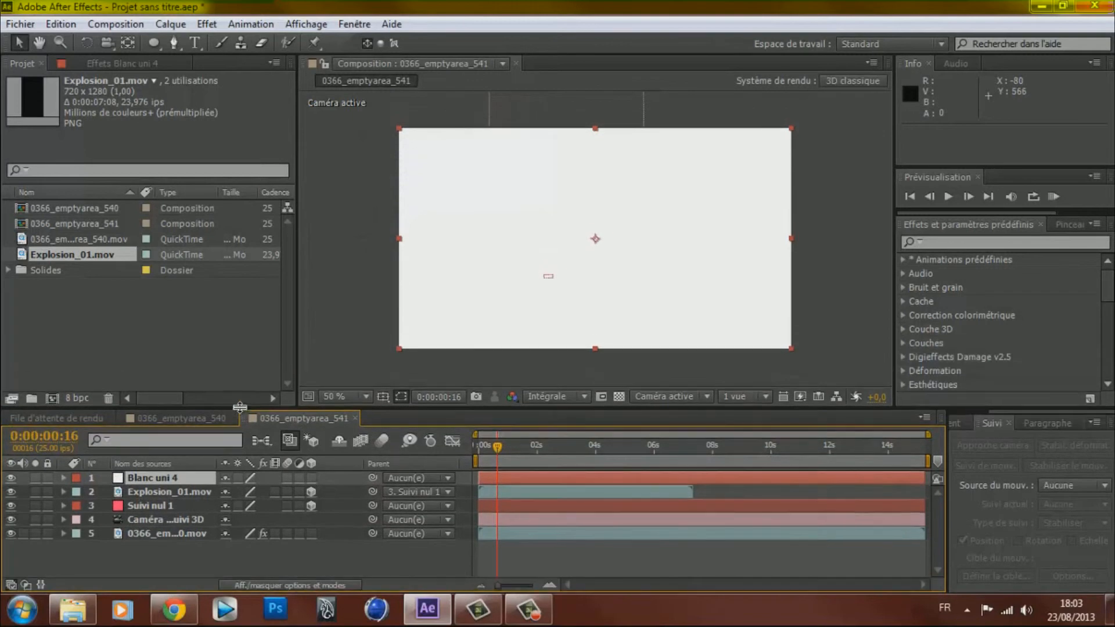
pyautogui.click(325, 566)
# - Find the Bruit fractal effect and apply it to the Blanc uni 4 layer at frame 0:00:00:03
pyautogui.moveTo(487, 456); pyautogui.dragTo(482, 448)
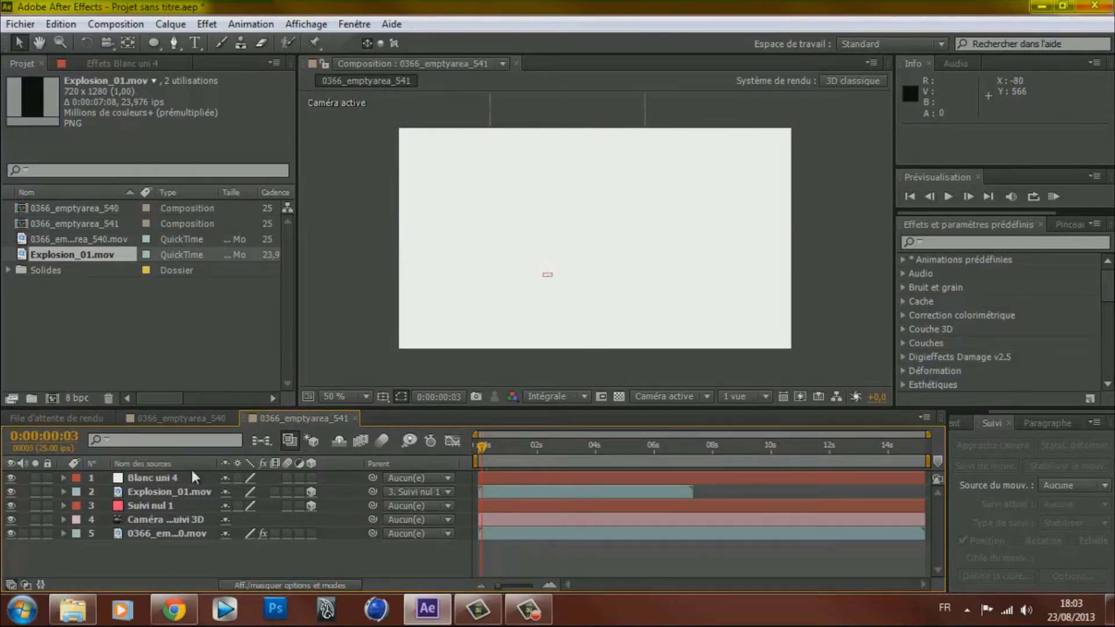
pyautogui.click(150, 479)
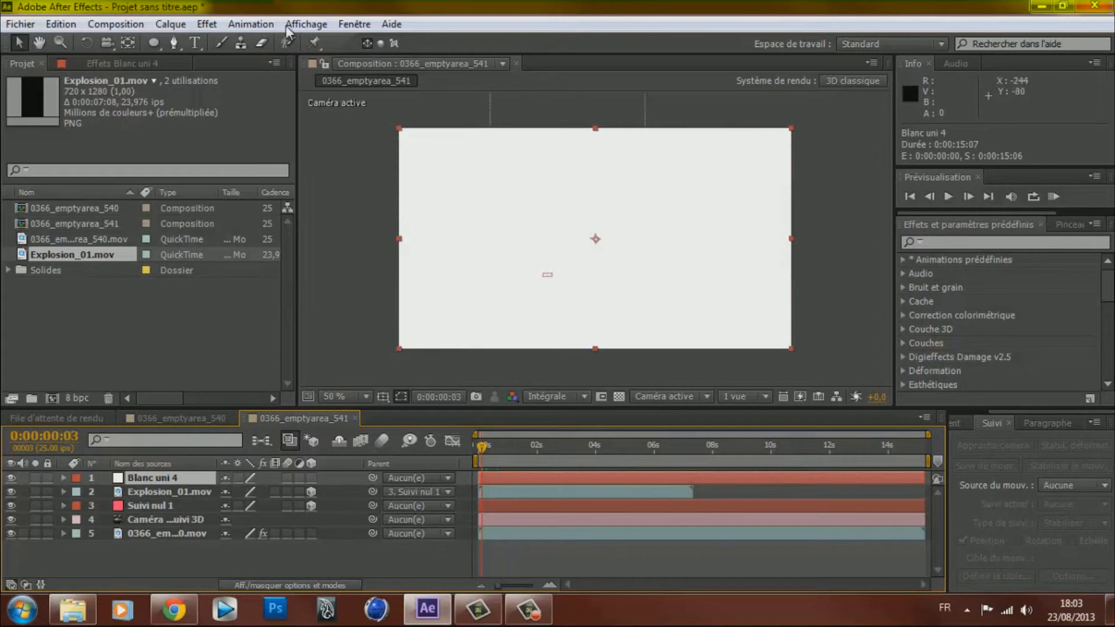
pyautogui.click(942, 240)
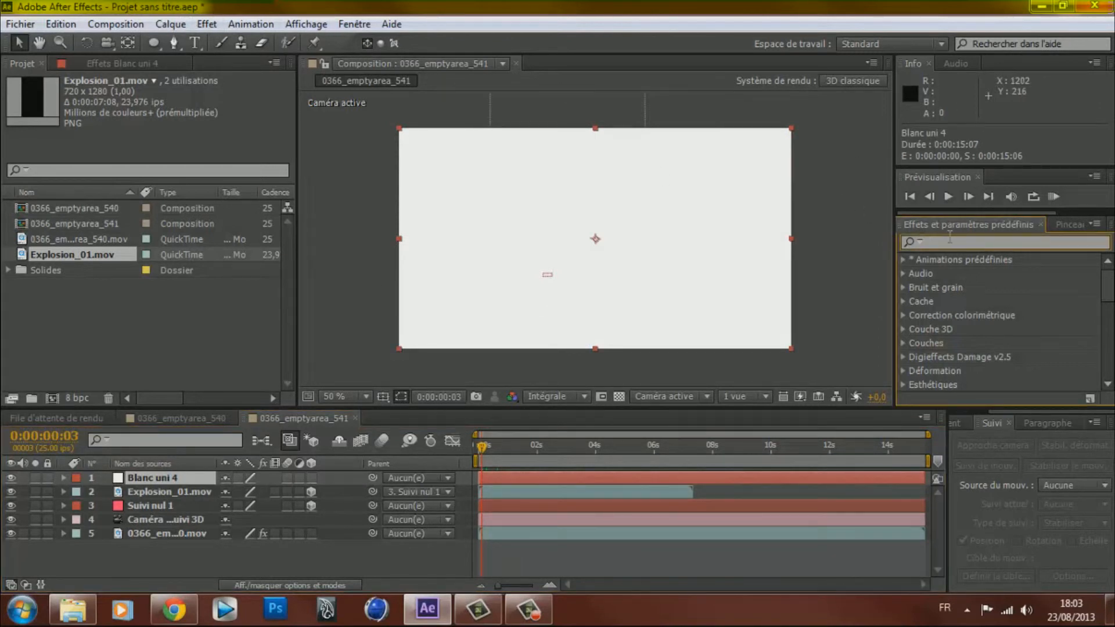
pyautogui.write('bruit fra')
pyautogui.moveTo(953, 274); pyautogui.dragTo(163, 476)
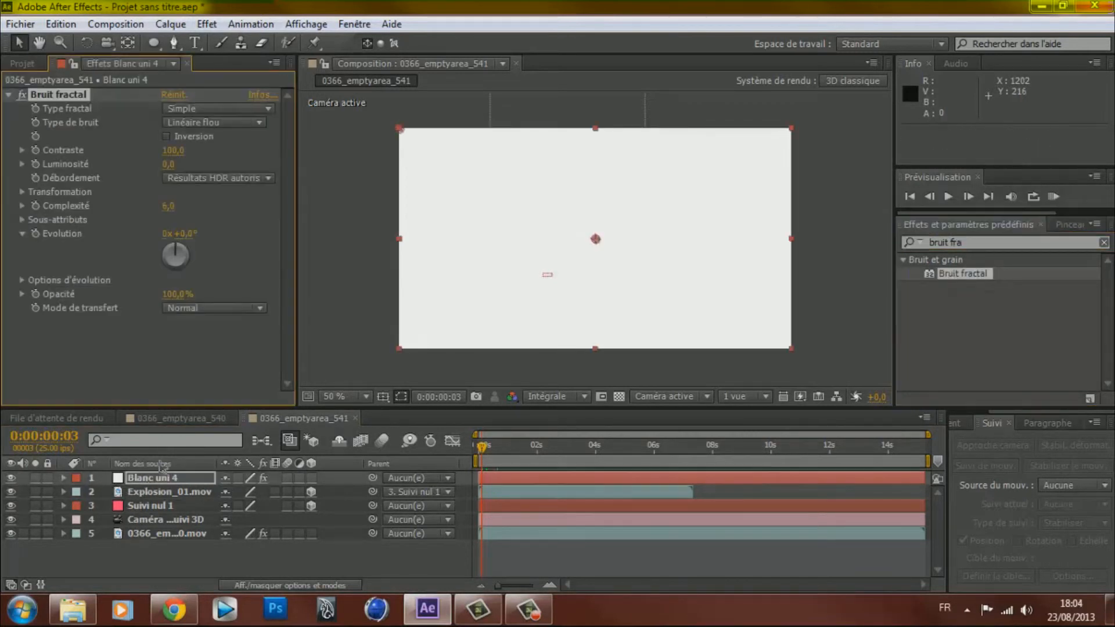
# - Find the CC Sphere effect, apply it to Blanc uni 4, and view it over the explosion at frame 0:00:00:20
pyautogui.click(993, 241)
pyautogui.write('cc')
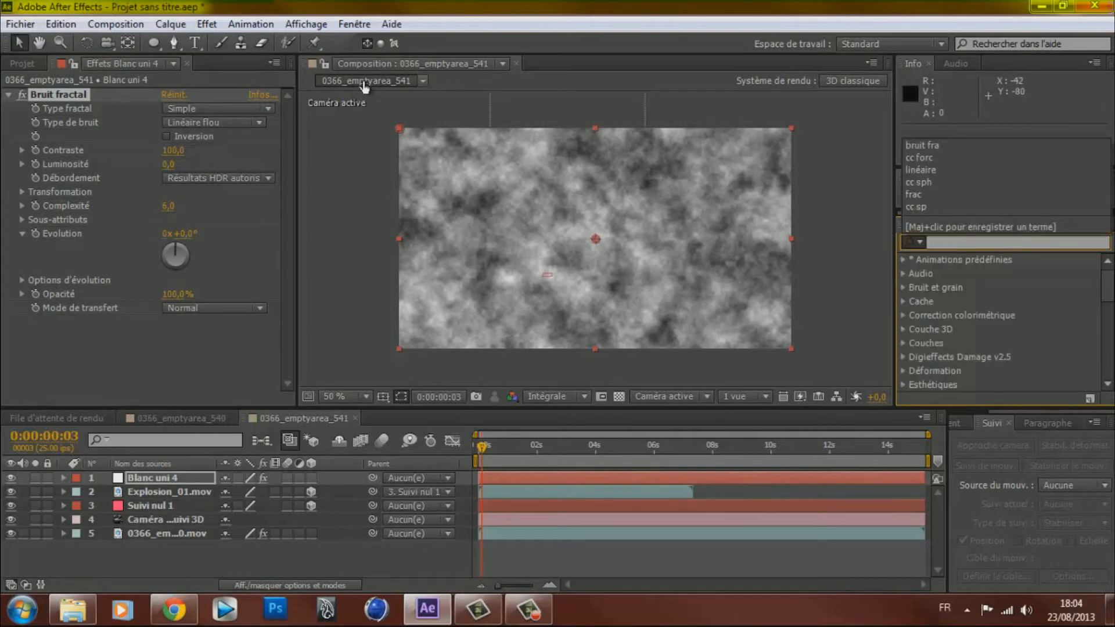
pyautogui.write(' sphe')
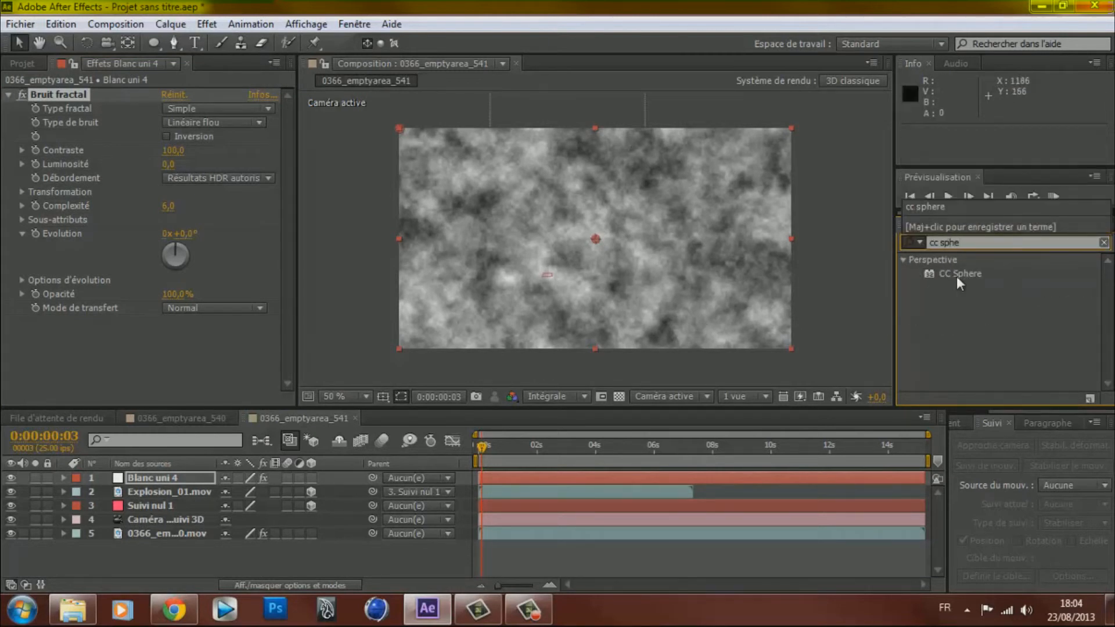
pyautogui.moveTo(957, 277); pyautogui.dragTo(156, 479)
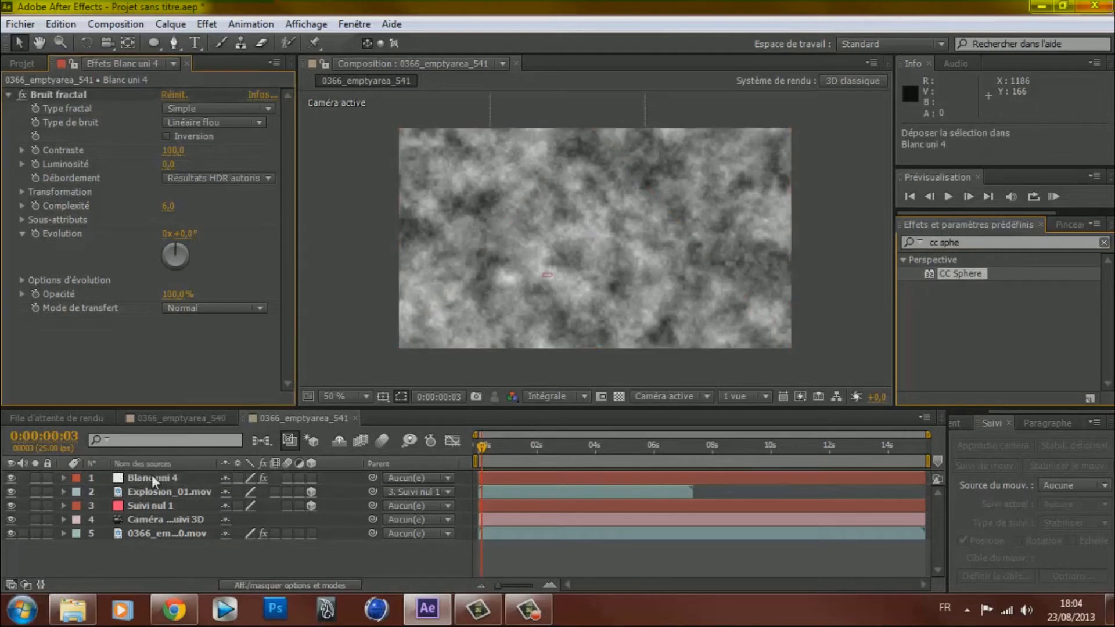
pyautogui.moveTo(497, 450); pyautogui.dragTo(502, 448)
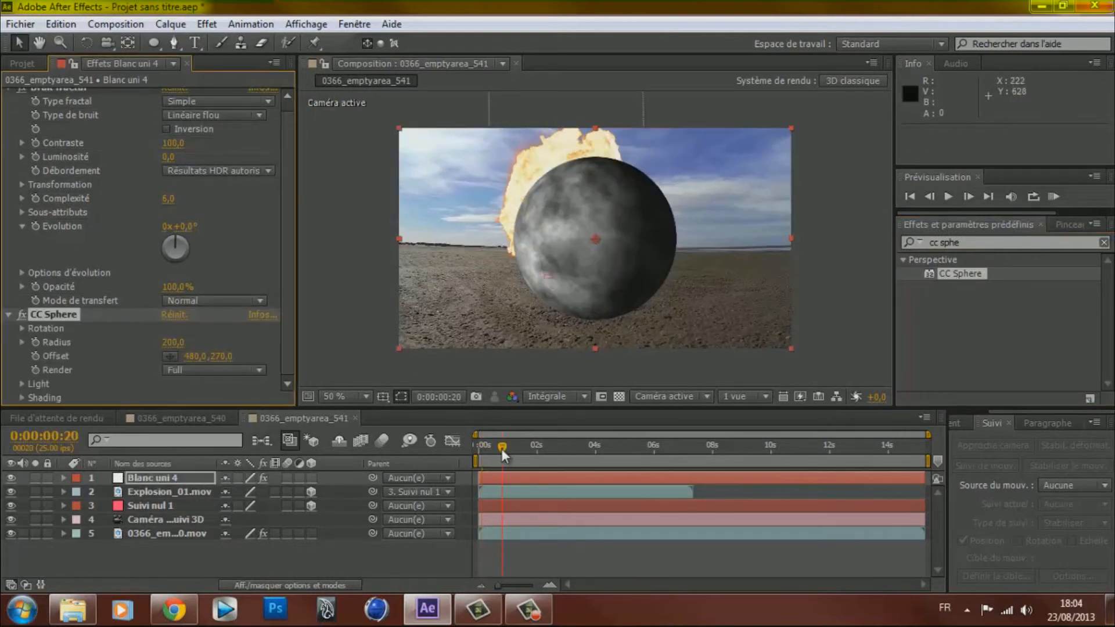
# - Solo Blanc uni 4 and set the CC Sphere shading to Ambient 100, Diffuse 0 and Specular 0
pyautogui.click(35, 478)
pyautogui.click(34, 476)
pyautogui.click(33, 475)
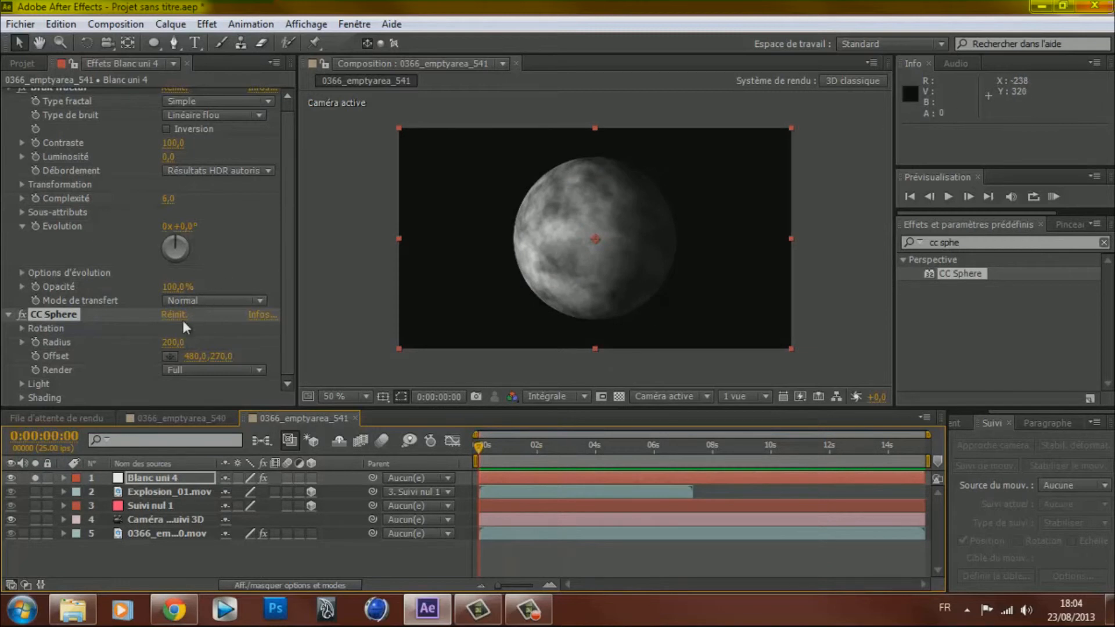
pyautogui.click(20, 397)
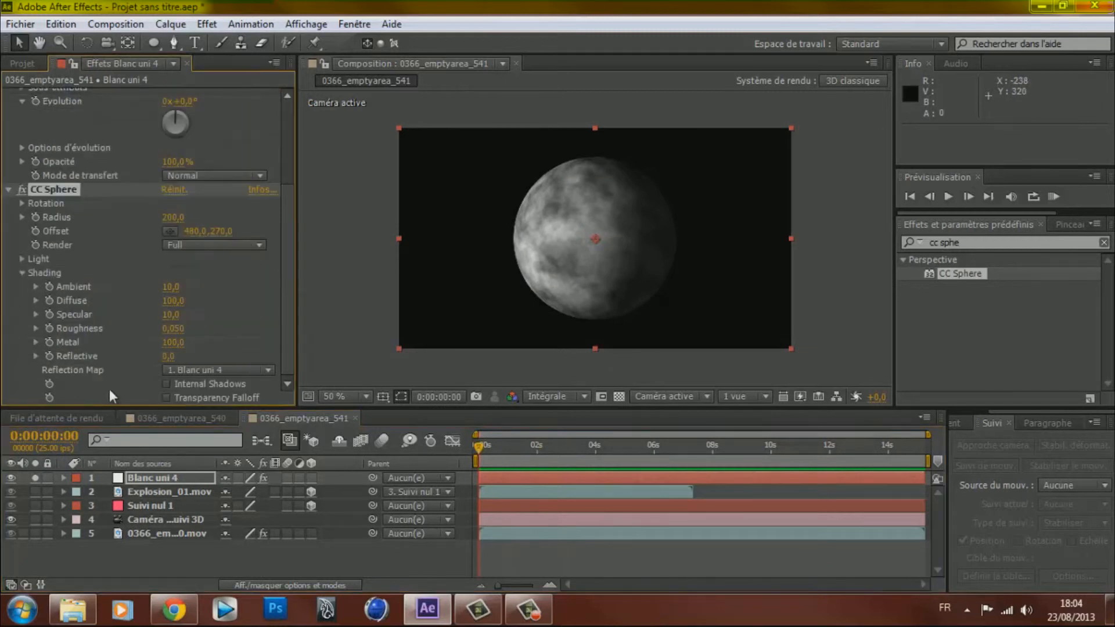
pyautogui.click(175, 300)
pyautogui.write('0')
pyautogui.press('Tab')
pyautogui.write('0')
pyautogui.hotkey('shift', 'Tab')
pyautogui.hotkey('shift', 'Tab')
pyautogui.write('100')
pyautogui.click(320, 278)
pyautogui.moveTo(487, 446)
pyautogui.mouseDown()
pyautogui.moveTo(671, 440)
pyautogui.moveTo(478, 445)
pyautogui.mouseUp()
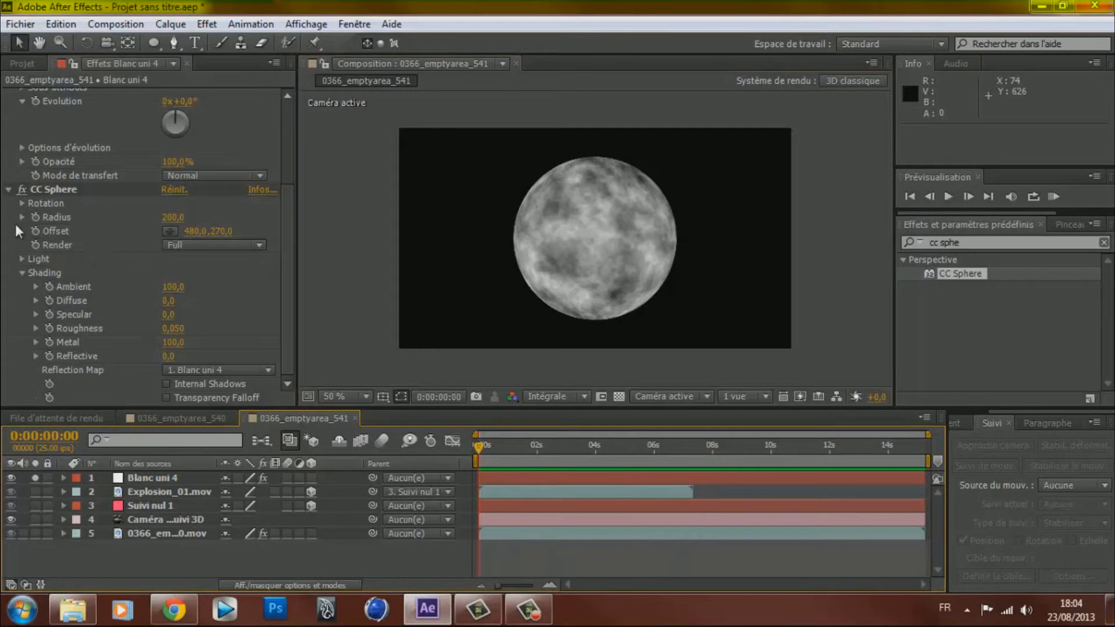
# - Turn off solo for Blanc uni 4 and go to frame 0:00:00:17 to see the sphere over the explosion
pyautogui.scroll(5, 23, 274)
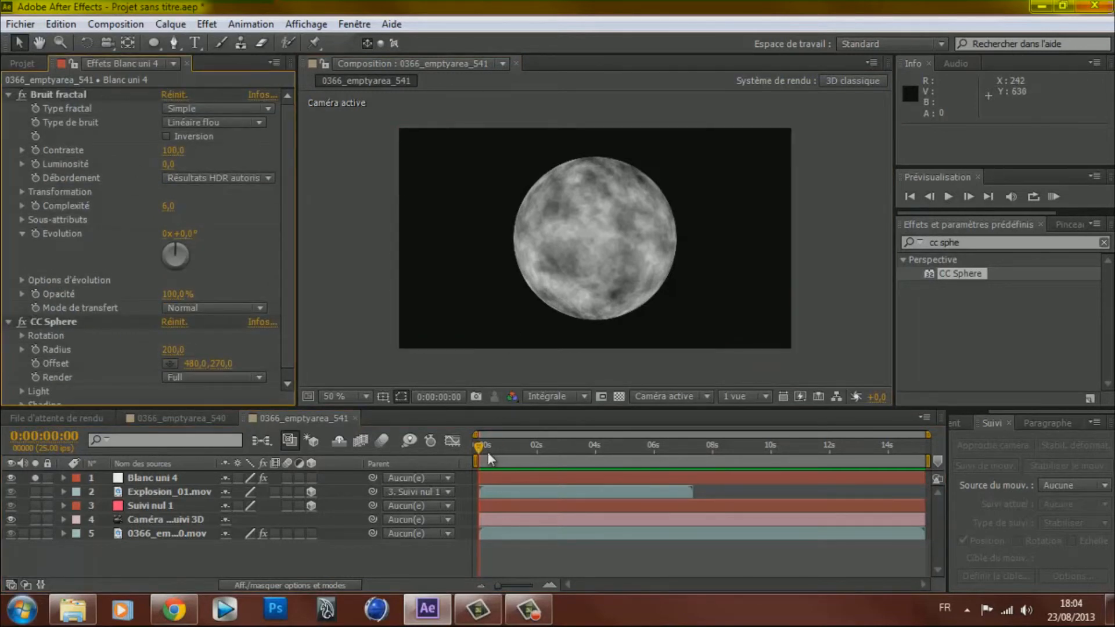
pyautogui.moveTo(539, 449); pyautogui.dragTo(478, 447)
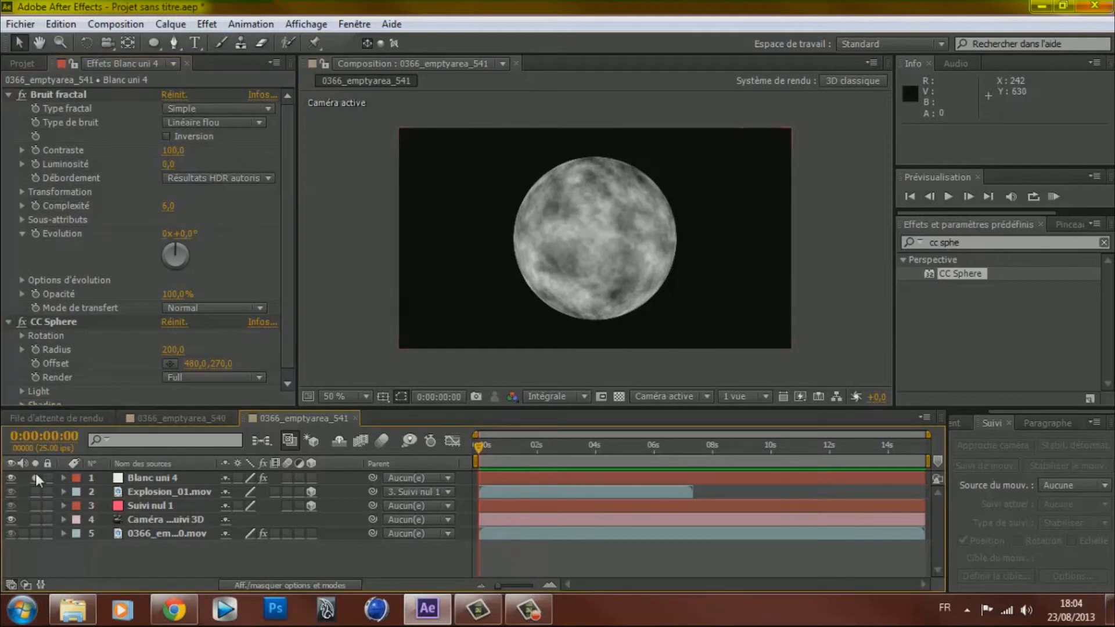
pyautogui.moveTo(470, 444); pyautogui.dragTo(499, 442)
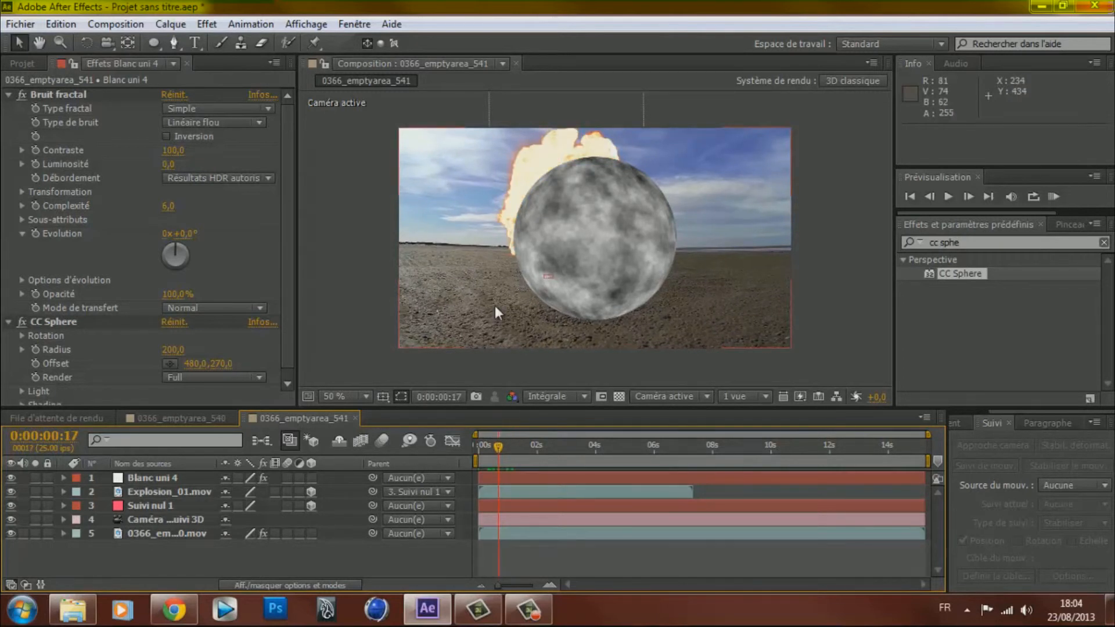
# - Examine the explosion's early frames in the 0366_emptyarea_540 composition for reference, and return to 0366_emptyarea_541
pyautogui.click(174, 418)
pyautogui.moveTo(489, 444)
pyautogui.mouseDown()
pyautogui.moveTo(518, 444)
pyautogui.moveTo(493, 444)
pyautogui.mouseUp()
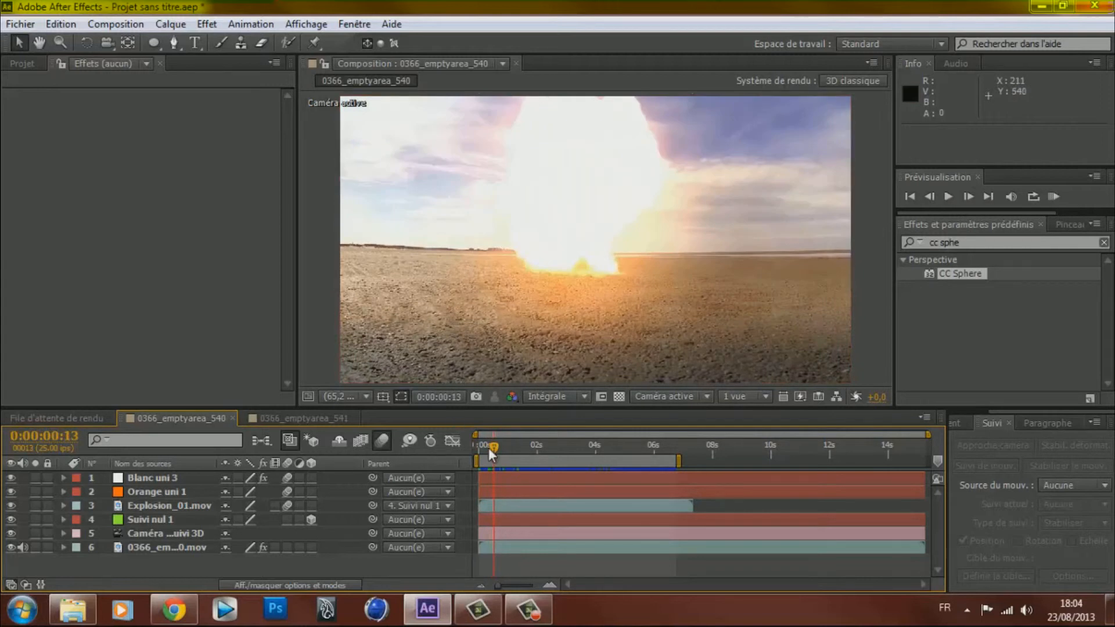
pyautogui.click(489, 447)
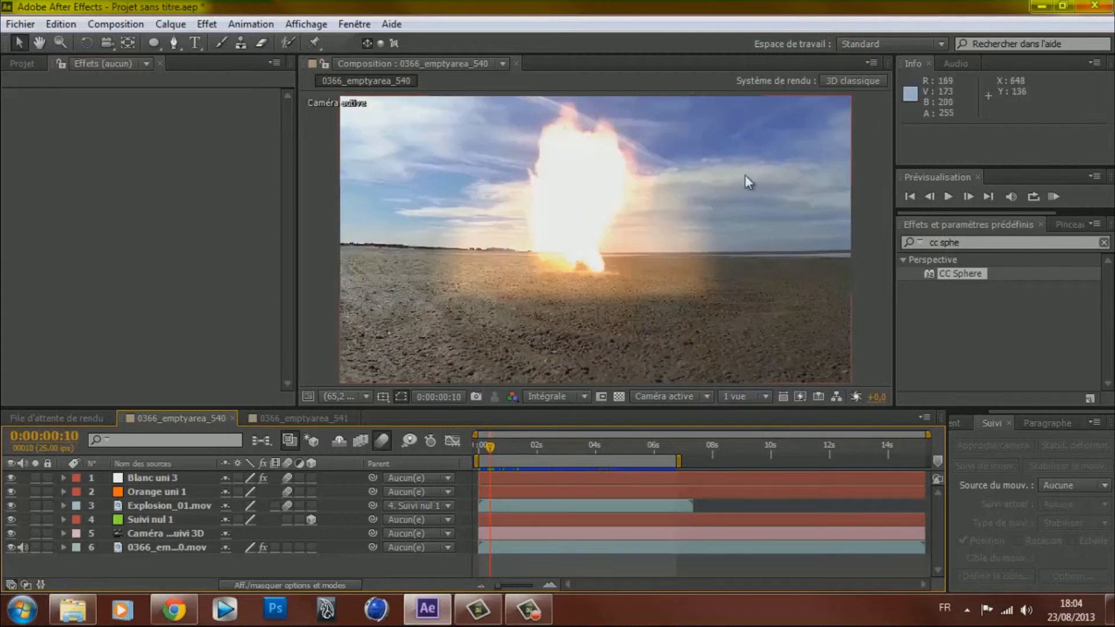
pyautogui.click(299, 418)
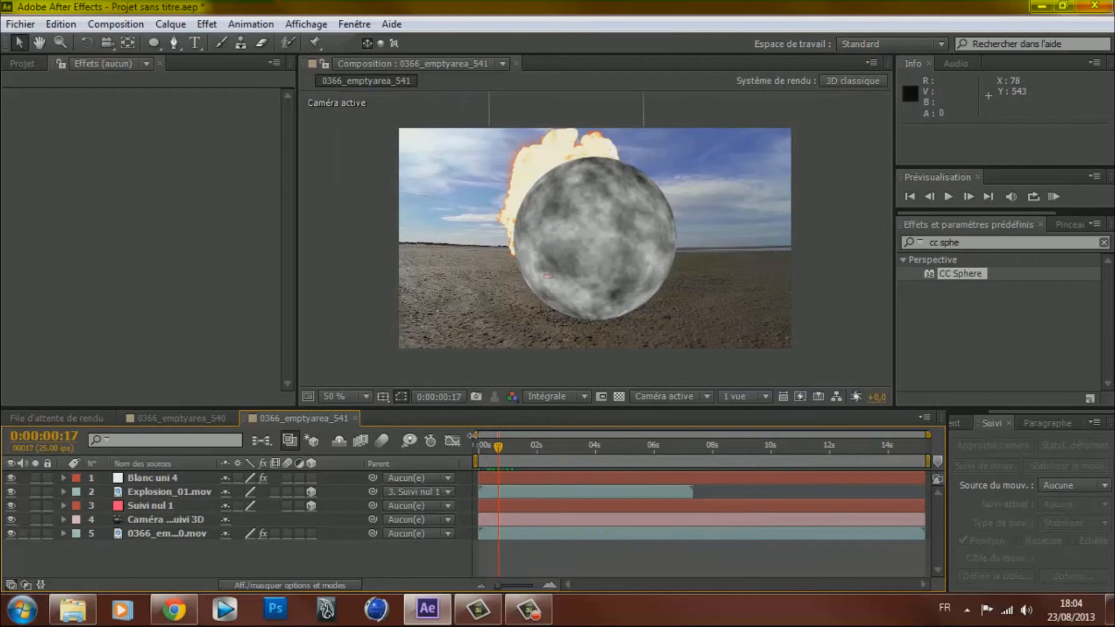
# - Go to frame 0:00:00:16 and apply the Volet linéaire transition effect to Blanc uni 4
pyautogui.moveTo(497, 448); pyautogui.dragTo(500, 448)
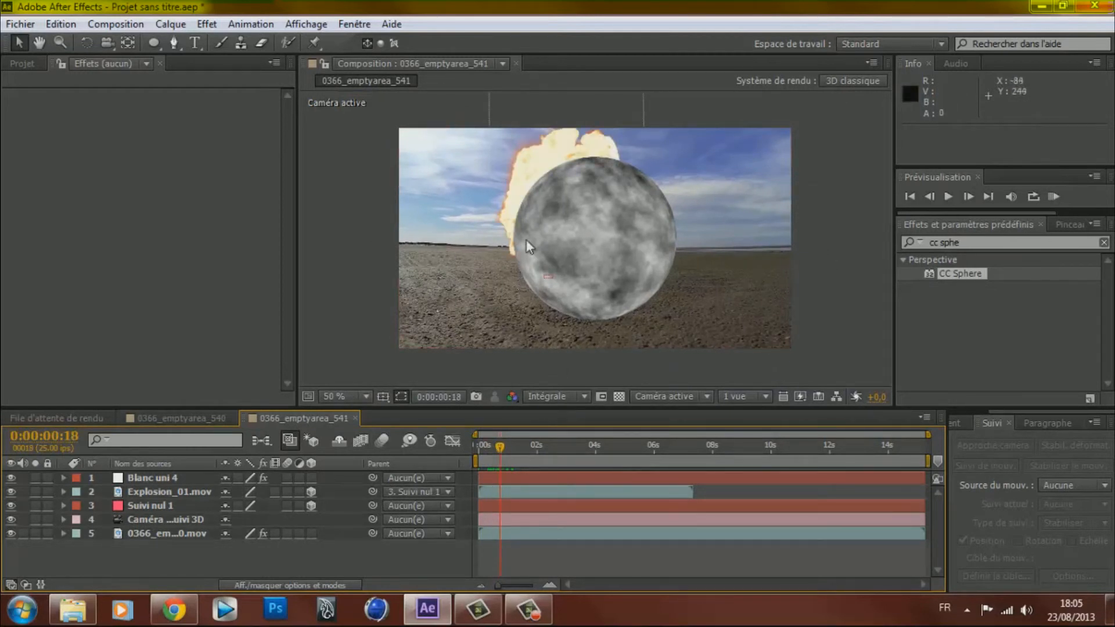
pyautogui.moveTo(498, 447); pyautogui.dragTo(495, 446)
pyautogui.click(157, 477)
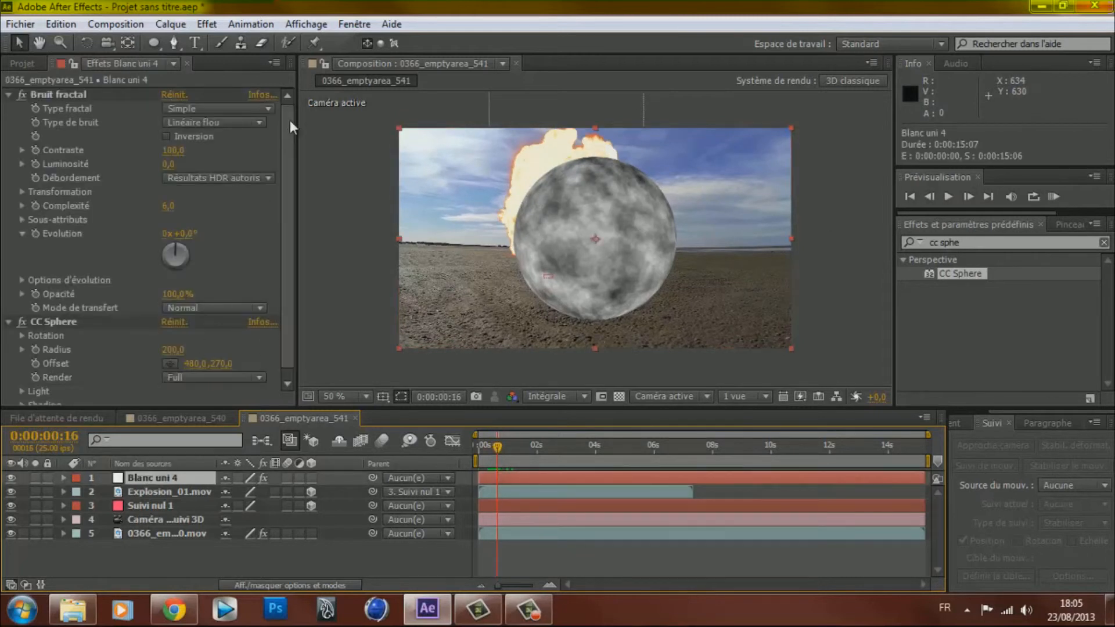
pyautogui.click(207, 23)
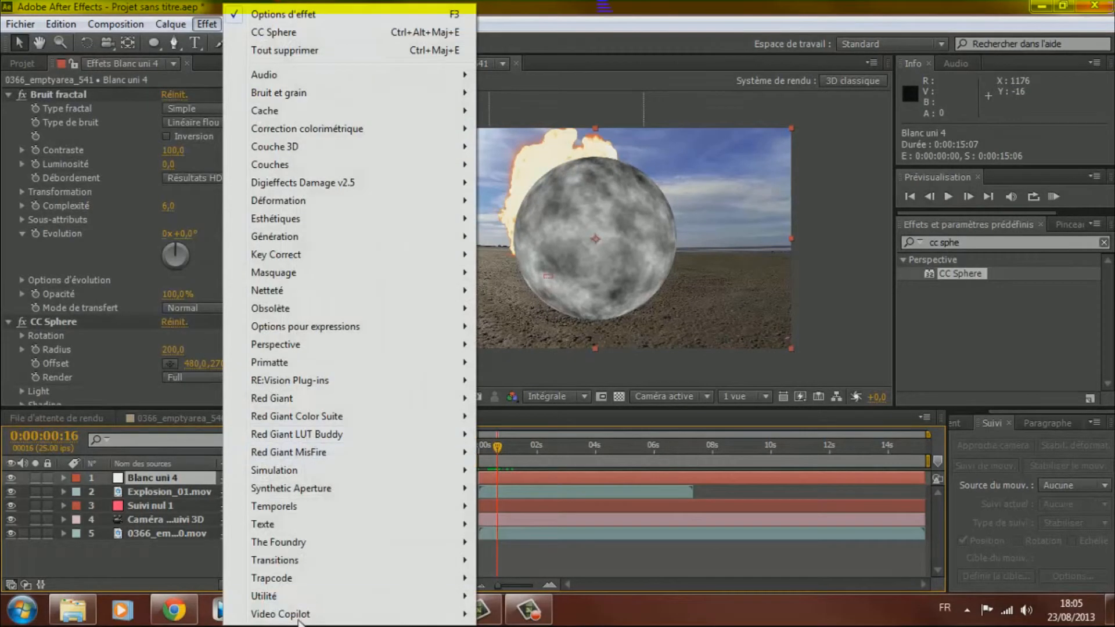
pyautogui.moveTo(308, 560)
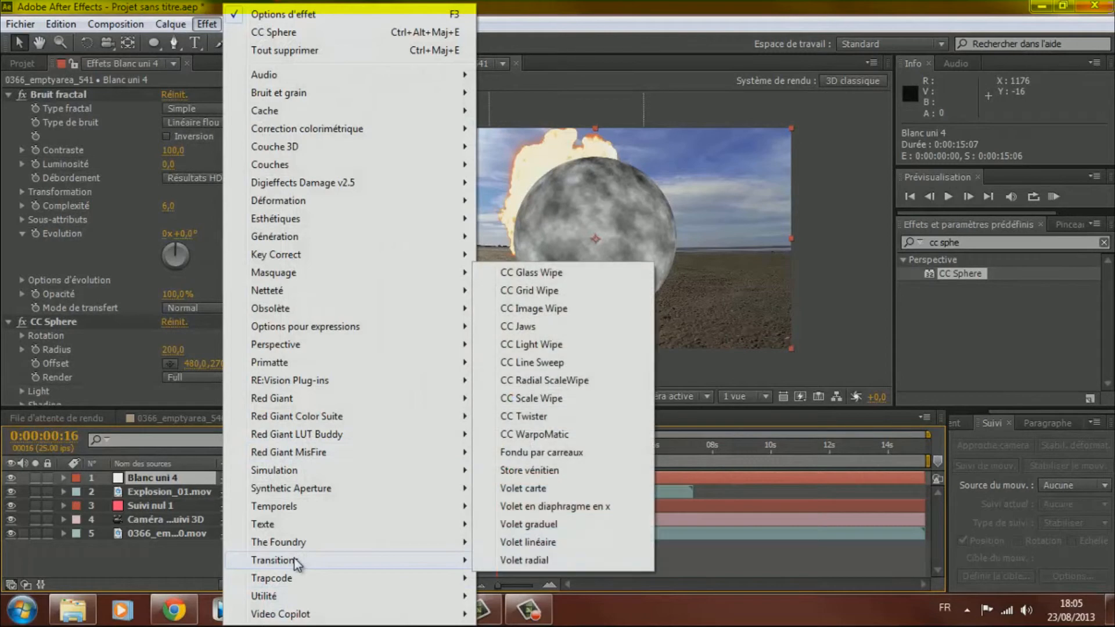
pyautogui.click(541, 543)
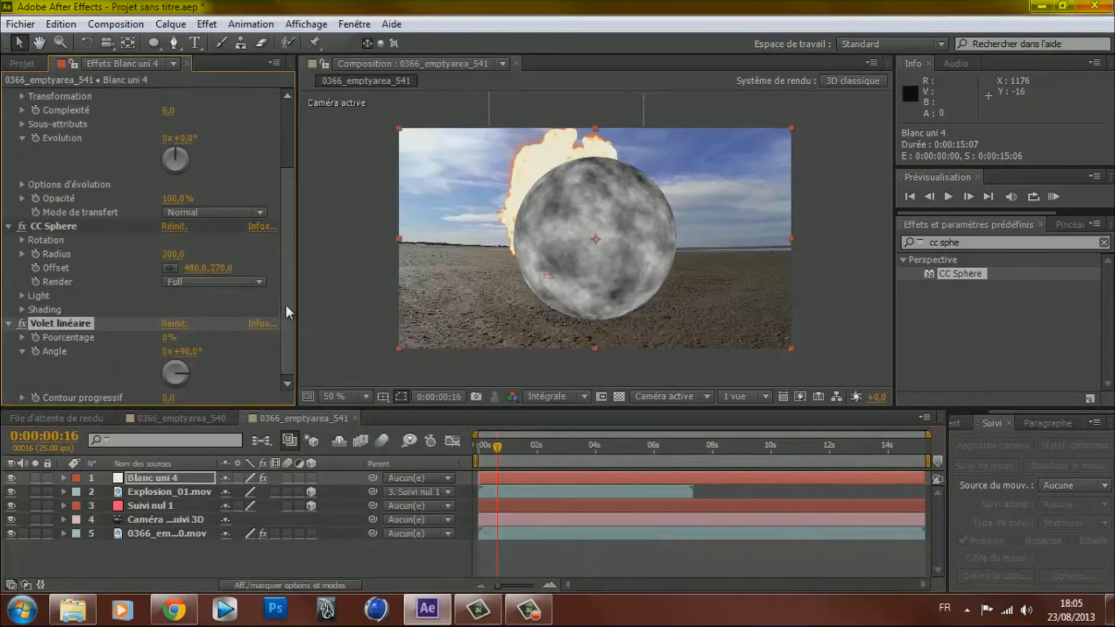
# - Set the Volet linéaire angle to 0° and its percentage to 43% to wipe away the sphere's lower part
pyautogui.click(9, 226)
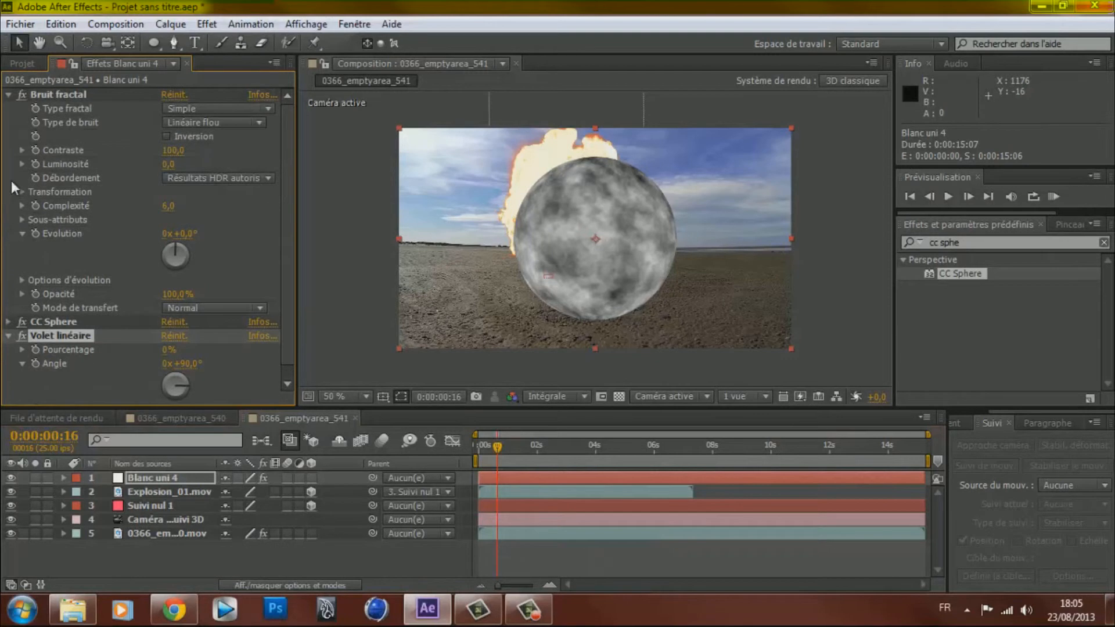
pyautogui.click(8, 94)
pyautogui.moveTo(168, 140)
pyautogui.mouseDown()
pyautogui.moveTo(232, 136)
pyautogui.moveTo(136, 138)
pyautogui.moveTo(185, 136)
pyautogui.moveTo(152, 137)
pyautogui.moveTo(174, 137)
pyautogui.moveTo(155, 150)
pyautogui.mouseUp()
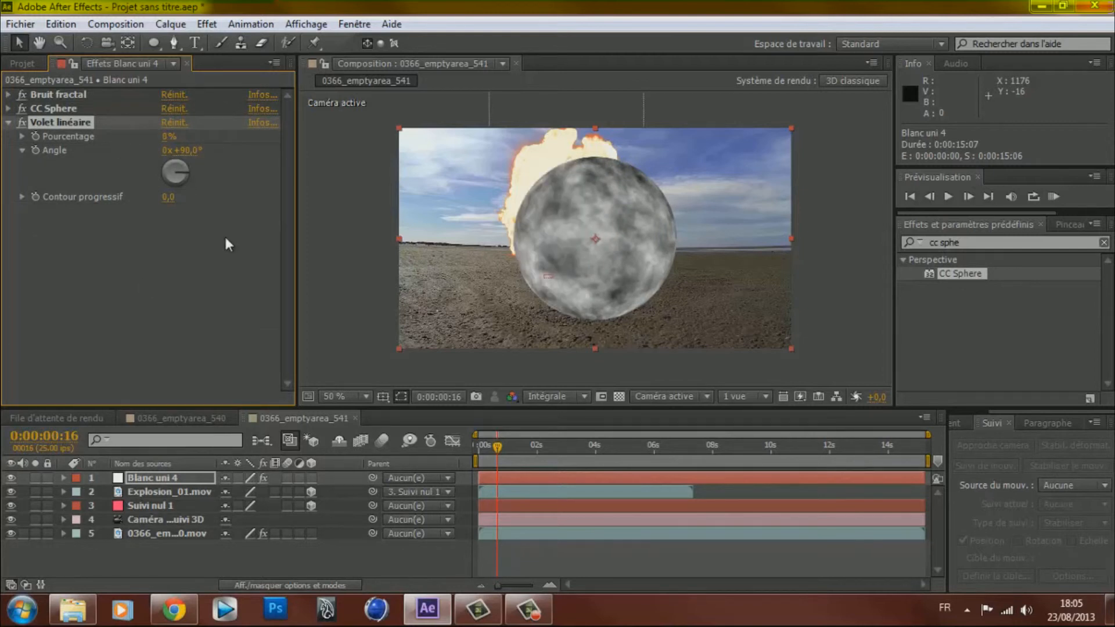
pyautogui.click(191, 148)
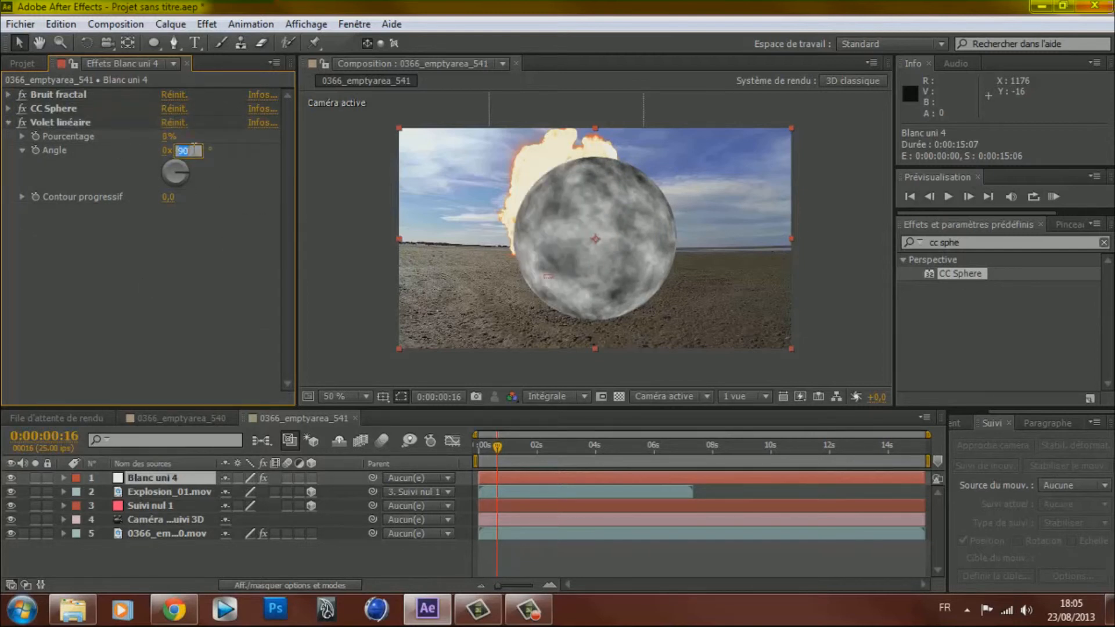
pyautogui.write('0')
pyautogui.press('Return')
pyautogui.moveTo(165, 137); pyautogui.dragTo(199, 137)
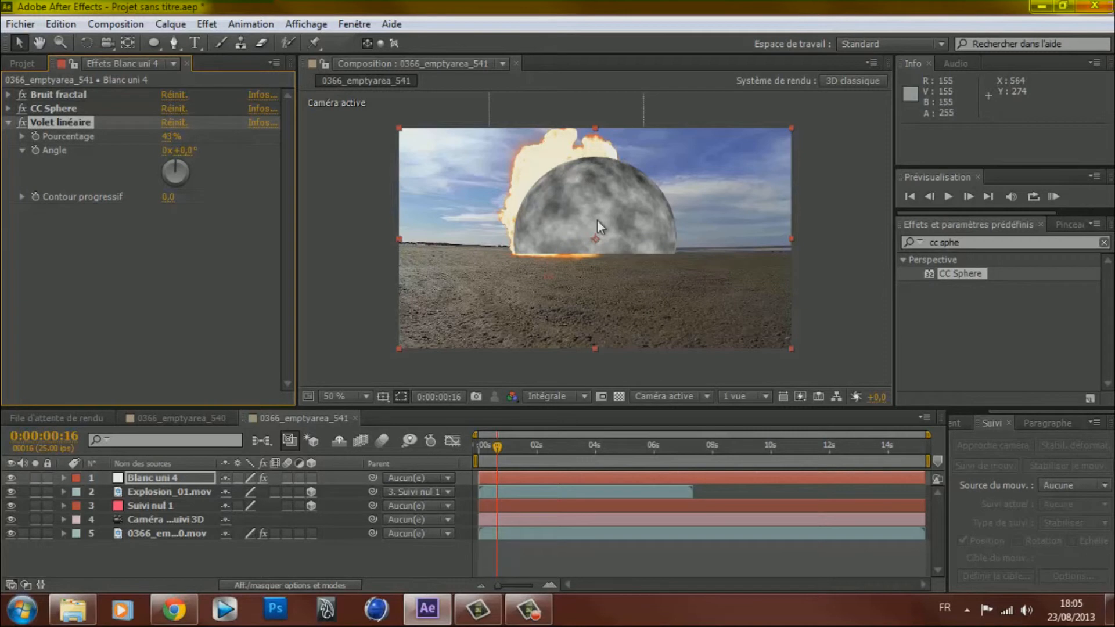
# - Set the Volet linéaire Contour progressif to 30 to soften the sphere's lower cut edge
pyautogui.press('.')
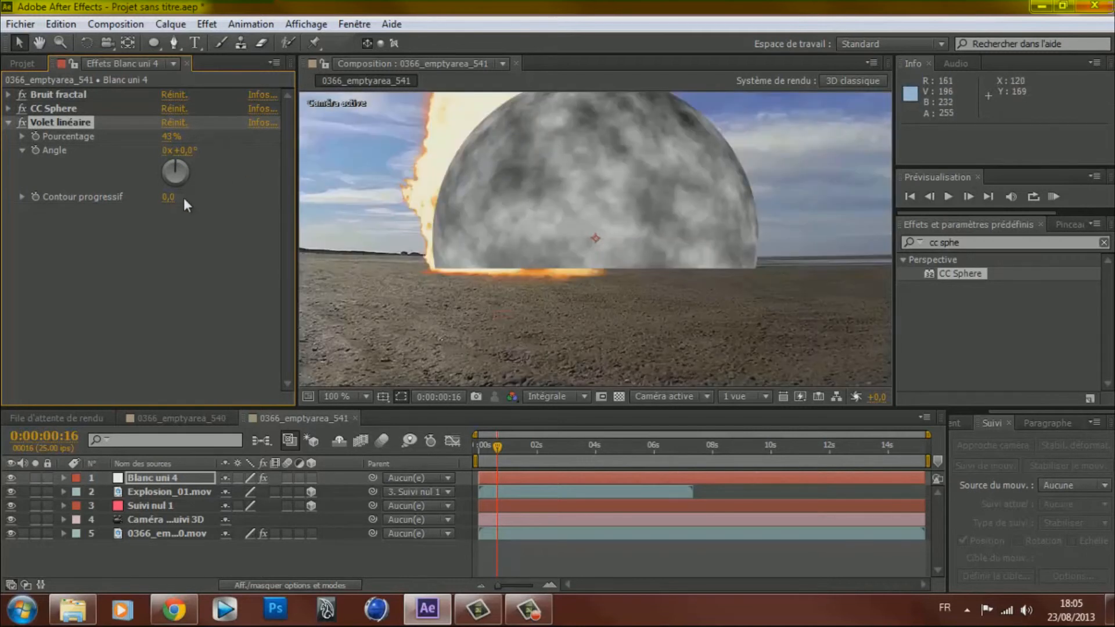
pyautogui.moveTo(200, 197)
pyautogui.mouseDown()
pyautogui.moveTo(250, 195)
pyautogui.moveTo(184, 195)
pyautogui.mouseUp()
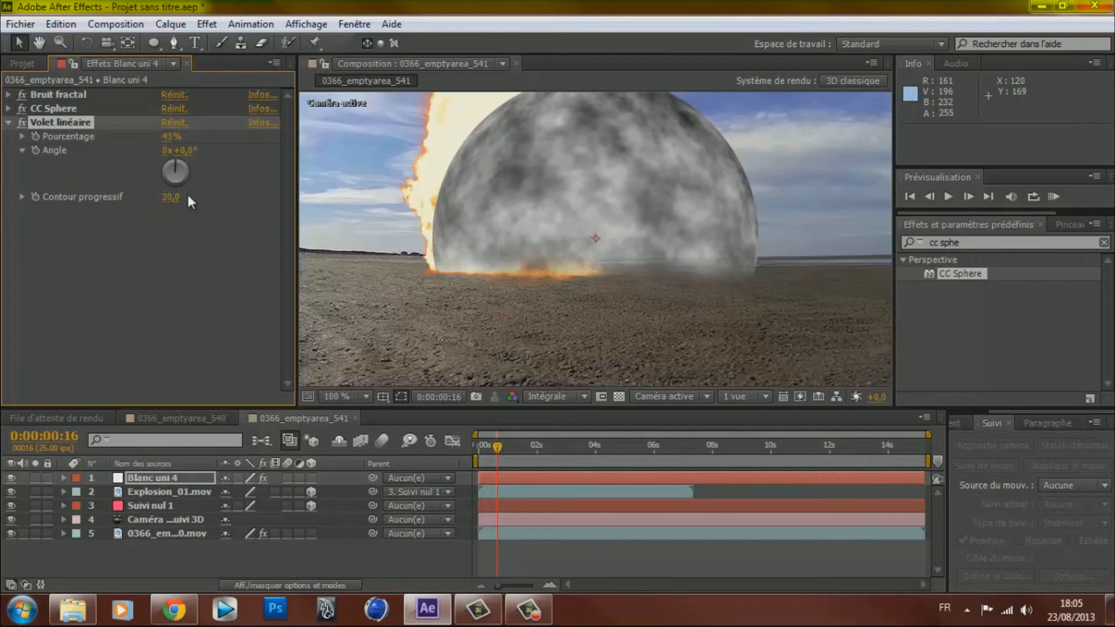
pyautogui.press(',')
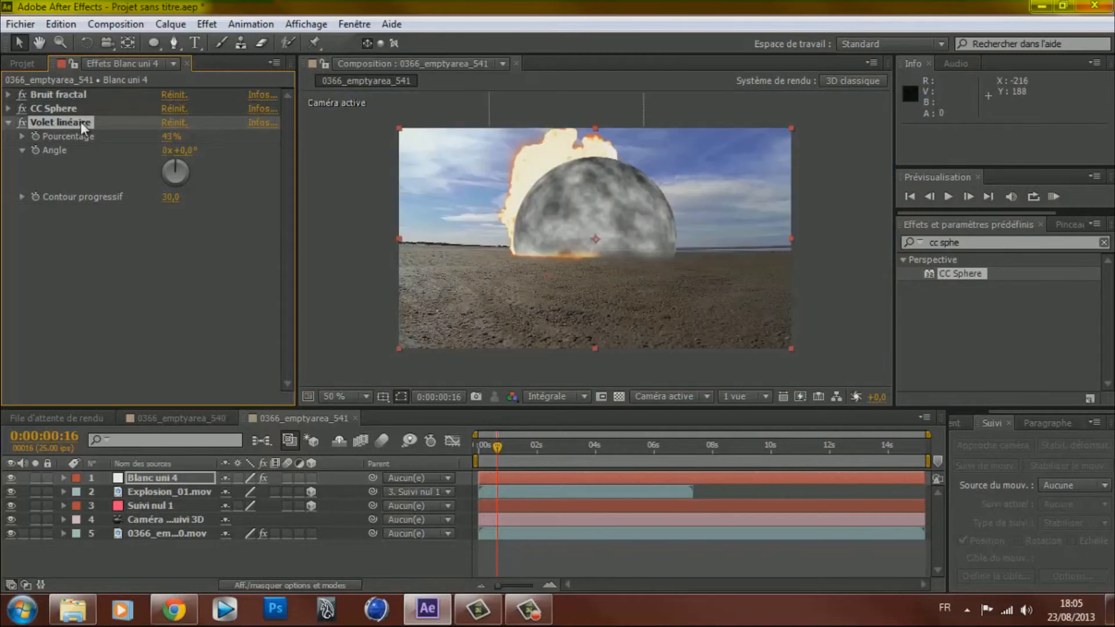
# - Duplicate the Volet linéaire effect and set the original's angle to 180° to wipe the sphere's upper part
pyautogui.hotkey('ctrl', 'd')
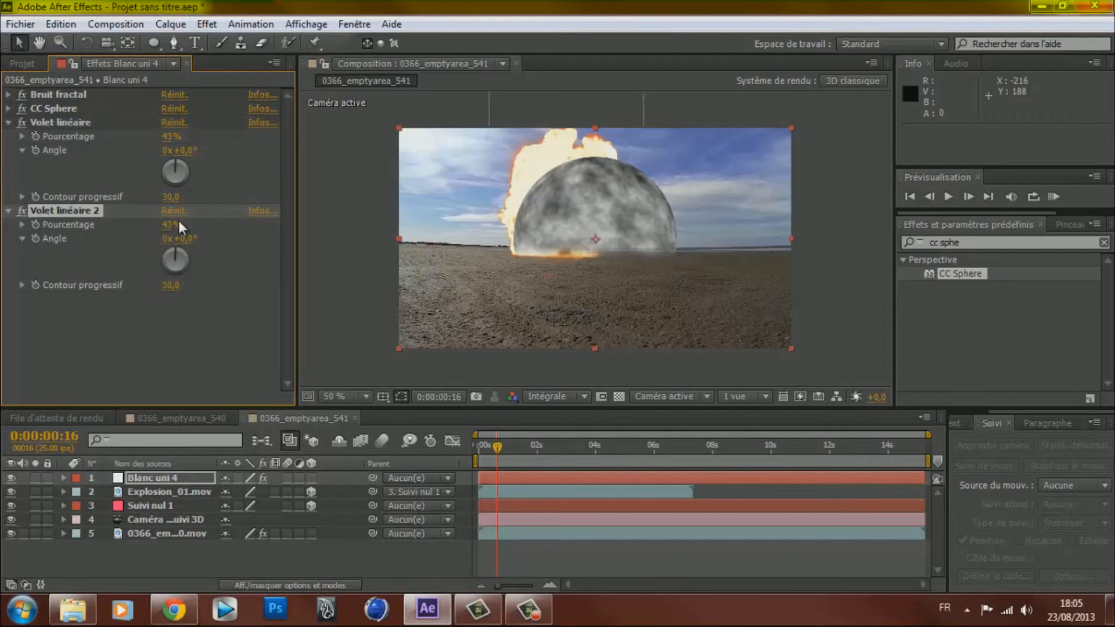
pyautogui.click(184, 150)
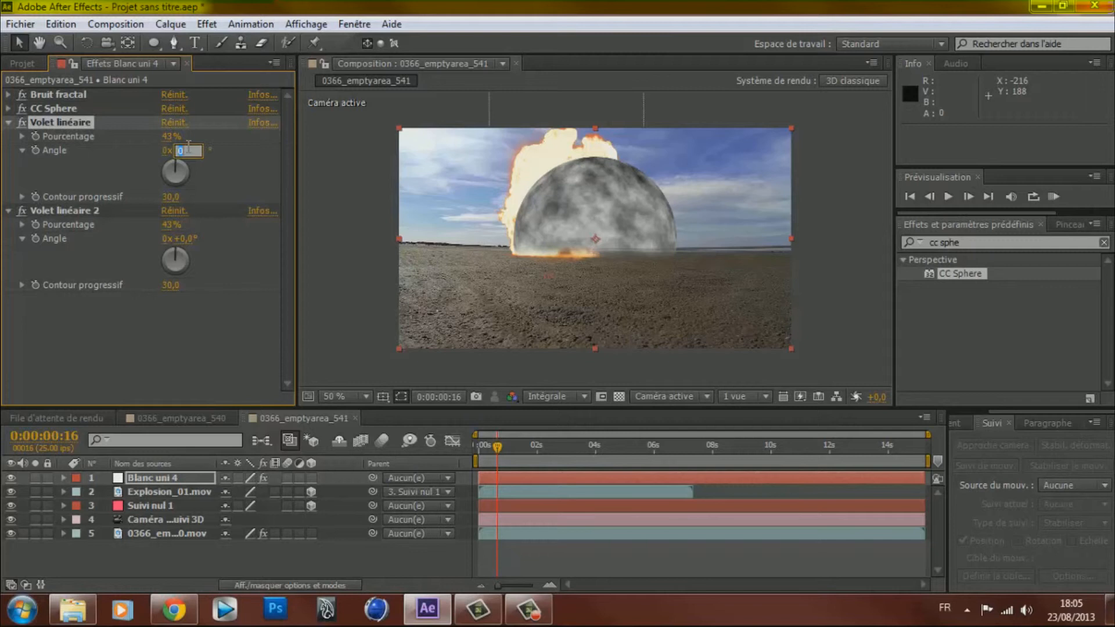
pyautogui.write('180')
pyautogui.press('Return')
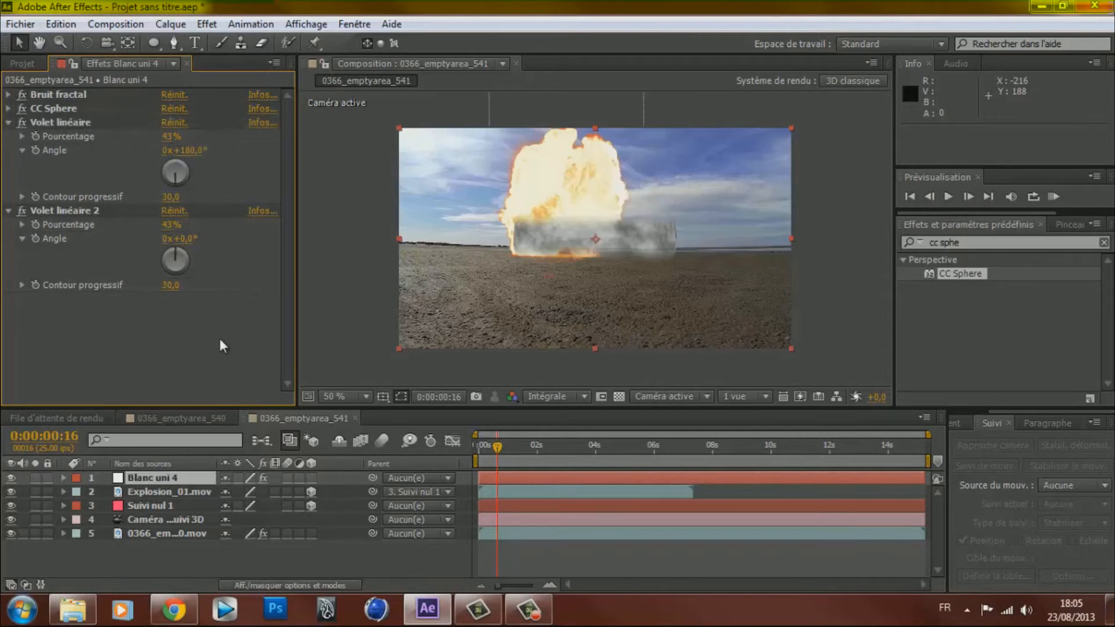
# - Set the first Volet linéaire's percentage to 40% and its Contour progressif to 64
pyautogui.moveTo(167, 136); pyautogui.dragTo(159, 135)
pyautogui.scroll(2, 559, 178)
pyautogui.moveTo(170, 137); pyautogui.dragTo(174, 136)
pyautogui.moveTo(165, 197); pyautogui.dragTo(197, 196)
pyautogui.moveTo(166, 136); pyautogui.dragTo(167, 136)
pyautogui.scroll(-2, 526, 191)
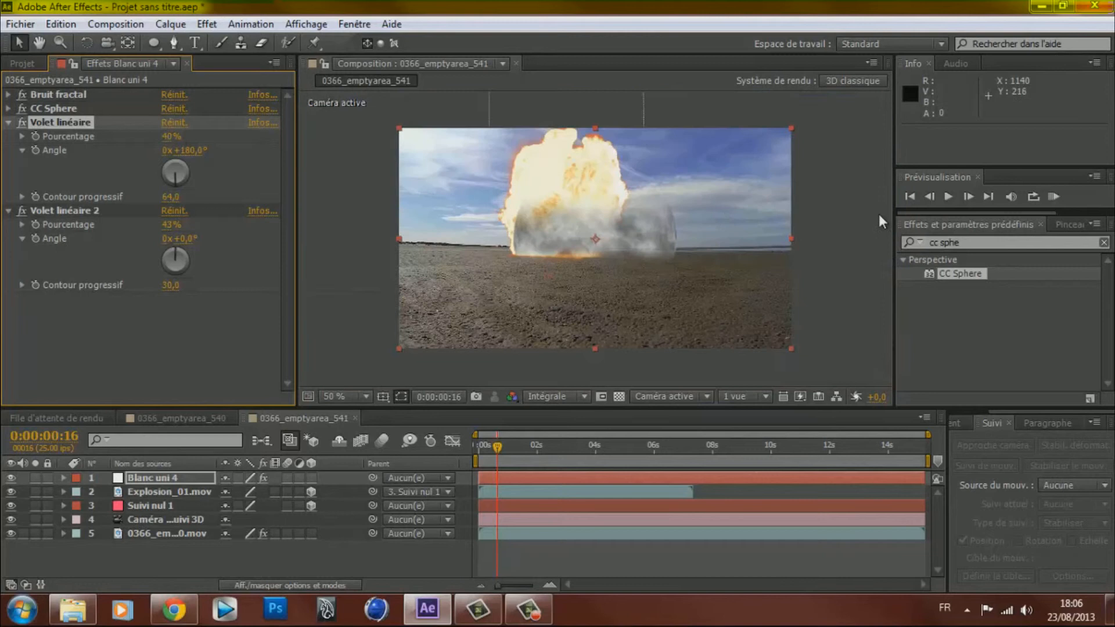
# - Try to reposition the sphere over the explosion with the CC Sphere offset, and undo the last move
pyautogui.click(9, 122)
pyautogui.click(8, 136)
pyautogui.click(48, 109)
pyautogui.click(8, 109)
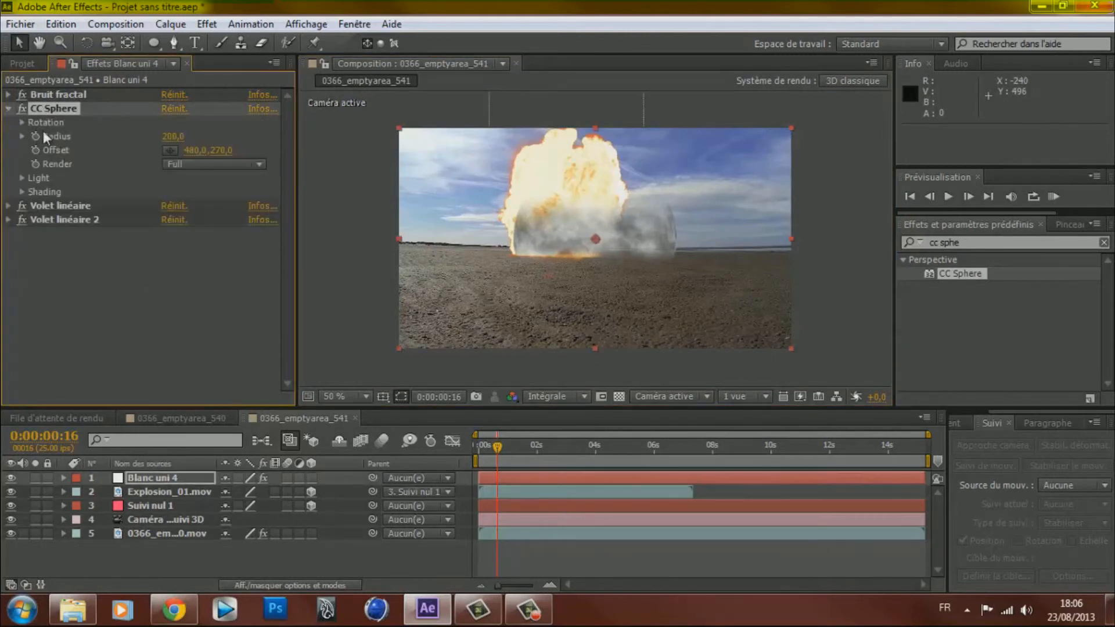
pyautogui.click(169, 153)
pyautogui.moveTo(556, 227); pyautogui.dragTo(588, 235)
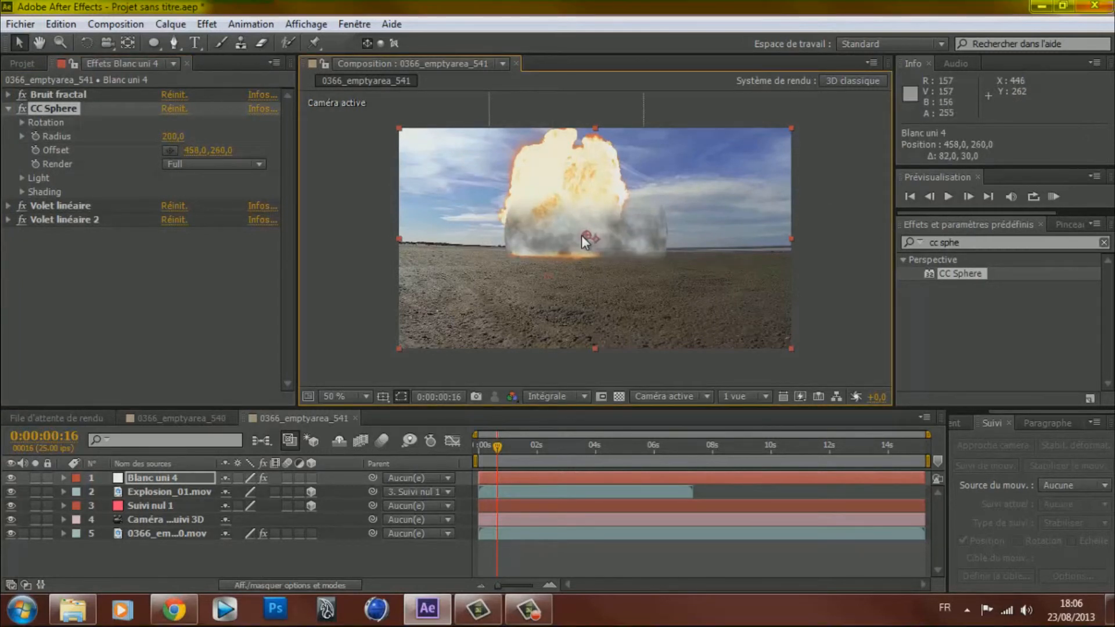
pyautogui.hotkey('ctrl', 'z')
# - Move both Volet linéaire effects above Bruit fractal in the effect order of Blanc uni 4
pyautogui.click(10, 110)
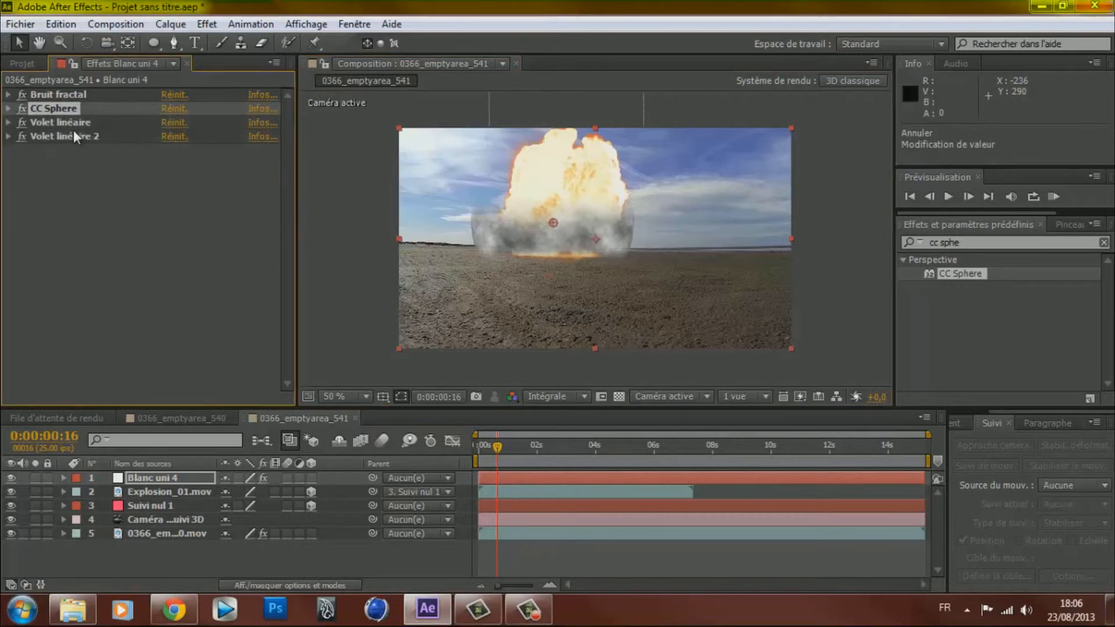
pyautogui.click(70, 138)
pyautogui.keyDown('shift'); pyautogui.click(68, 125); pyautogui.keyUp('shift')
pyautogui.moveTo(67, 124); pyautogui.dragTo(61, 91)
pyautogui.click(99, 234)
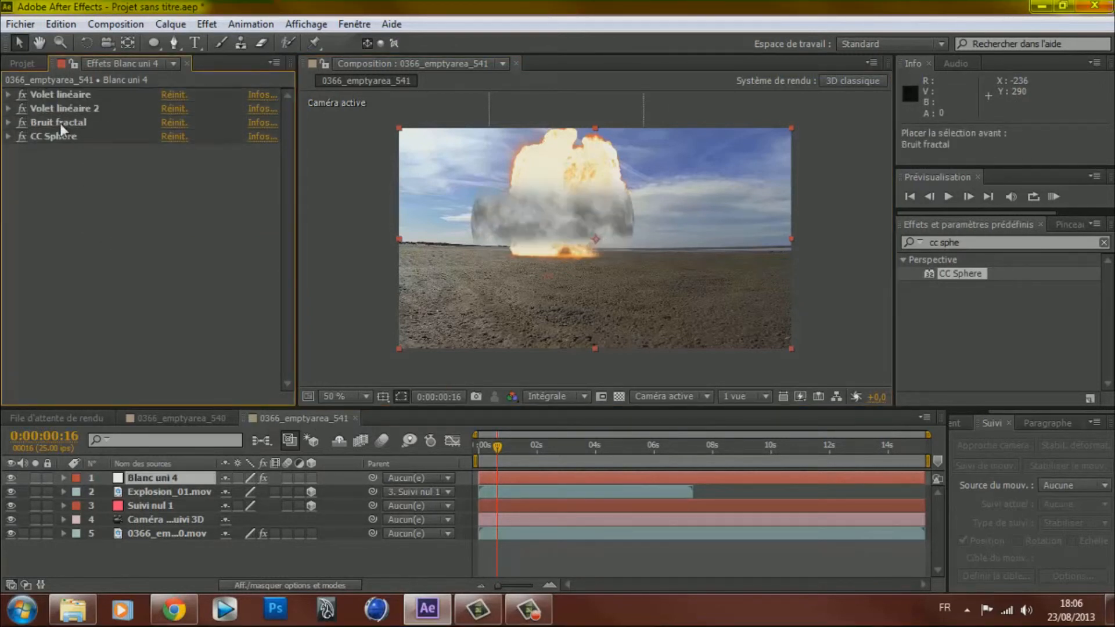
# - Reposition the sphere with the CC Sphere offset to about 364, 312, near the explosion's base
pyautogui.click(8, 136)
pyautogui.click(170, 178)
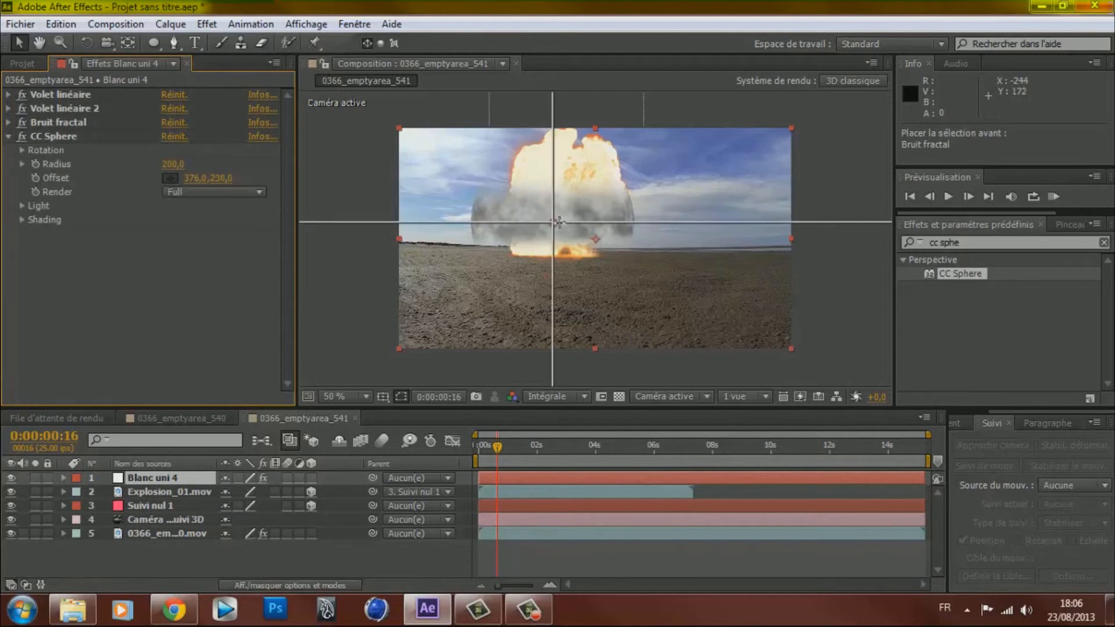
pyautogui.click(562, 225)
pyautogui.moveTo(558, 227); pyautogui.dragTo(595, 99)
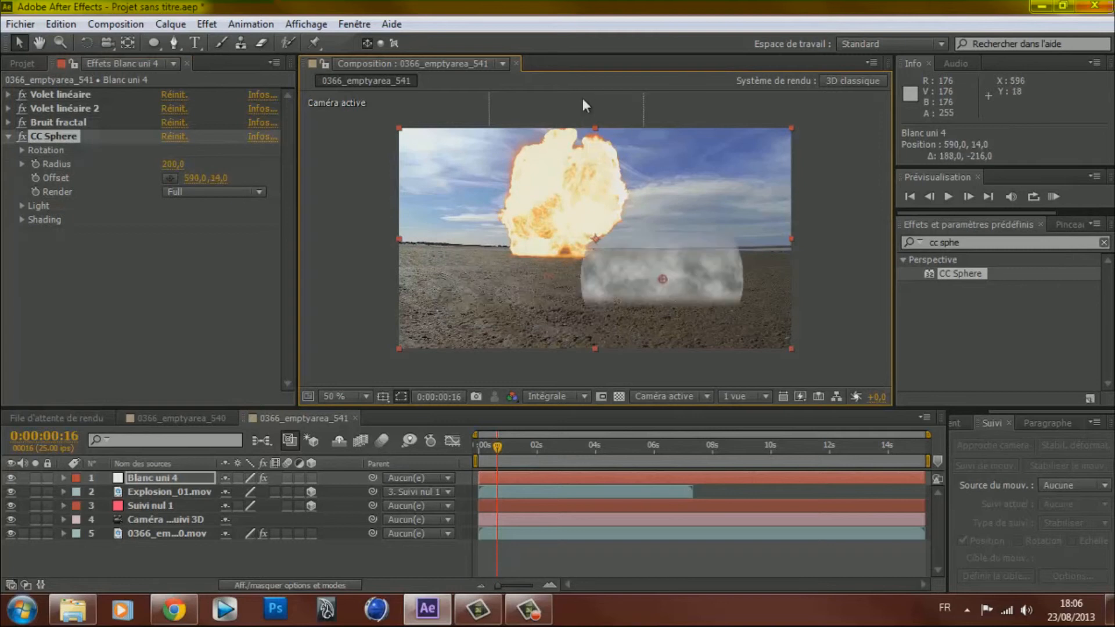
pyautogui.moveTo(579, 235); pyautogui.dragTo(547, 238)
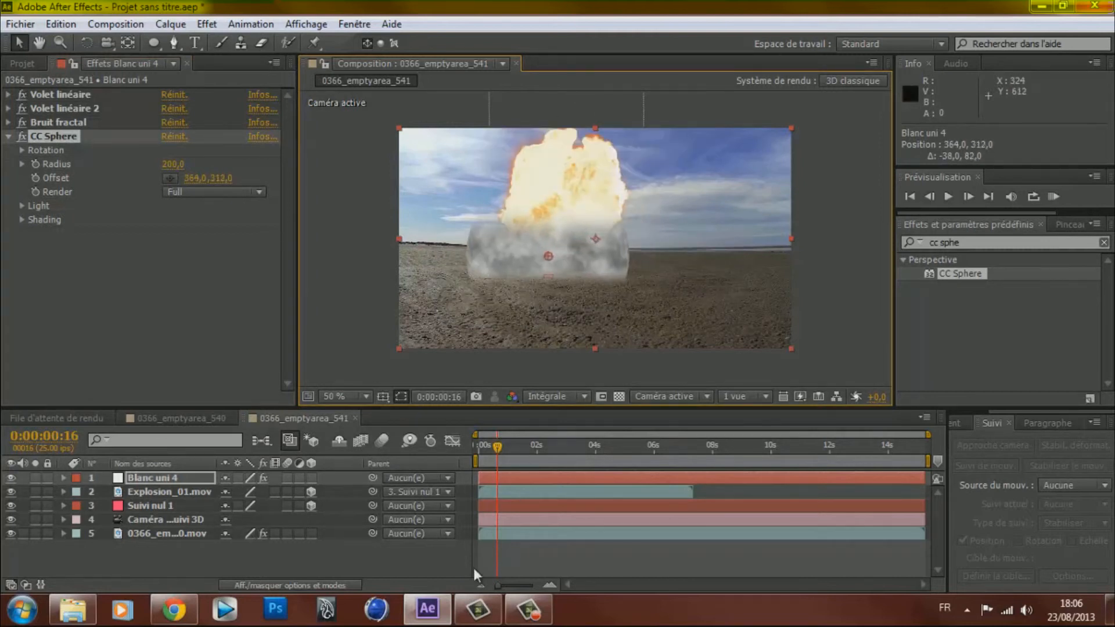
# - At frame 0:00:00:08, temporarily hide Blanc uni 4 and place the CC Sphere offset on the explosion's base at about 402, 298
pyautogui.moveTo(498, 586); pyautogui.dragTo(530, 586)
pyautogui.moveTo(535, 448); pyautogui.dragTo(518, 445)
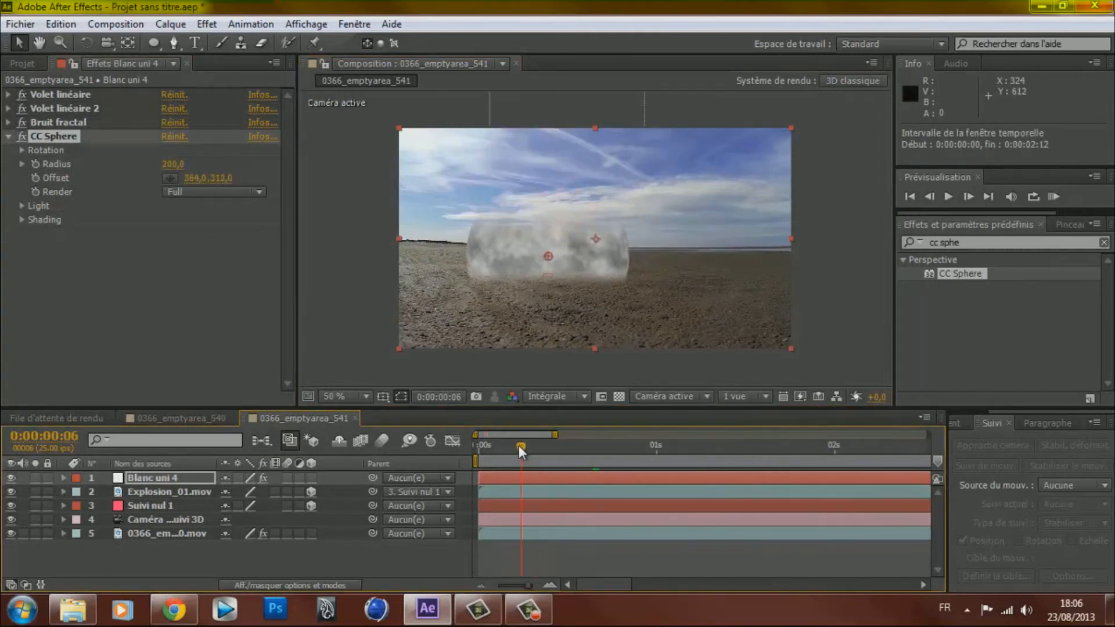
pyautogui.click(11, 478)
pyautogui.moveTo(506, 452); pyautogui.dragTo(539, 450)
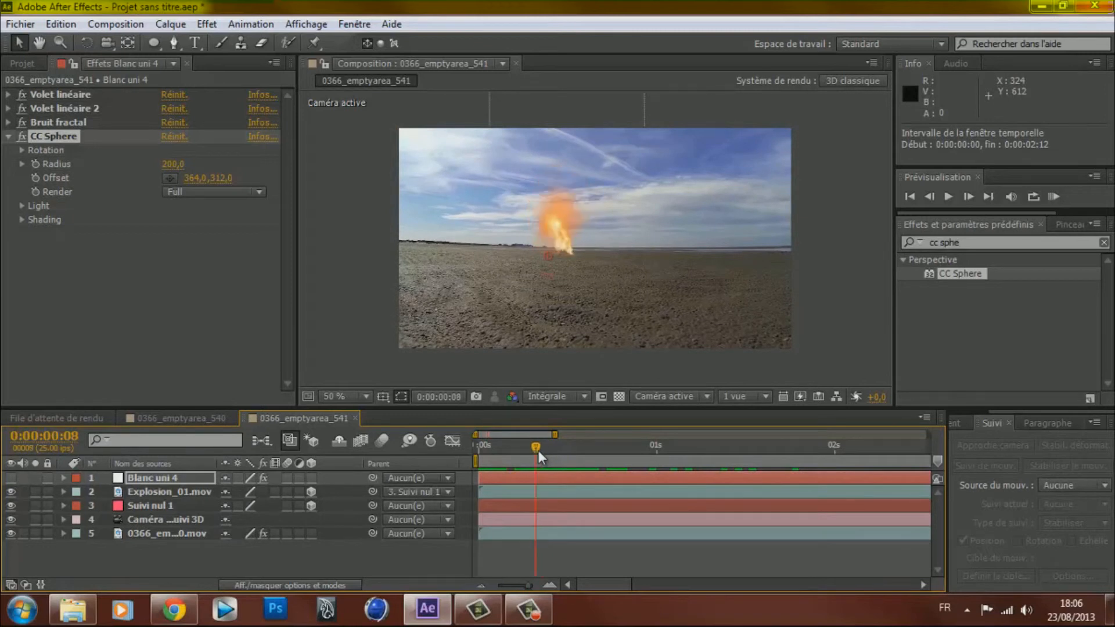
pyautogui.moveTo(548, 255); pyautogui.dragTo(562, 249)
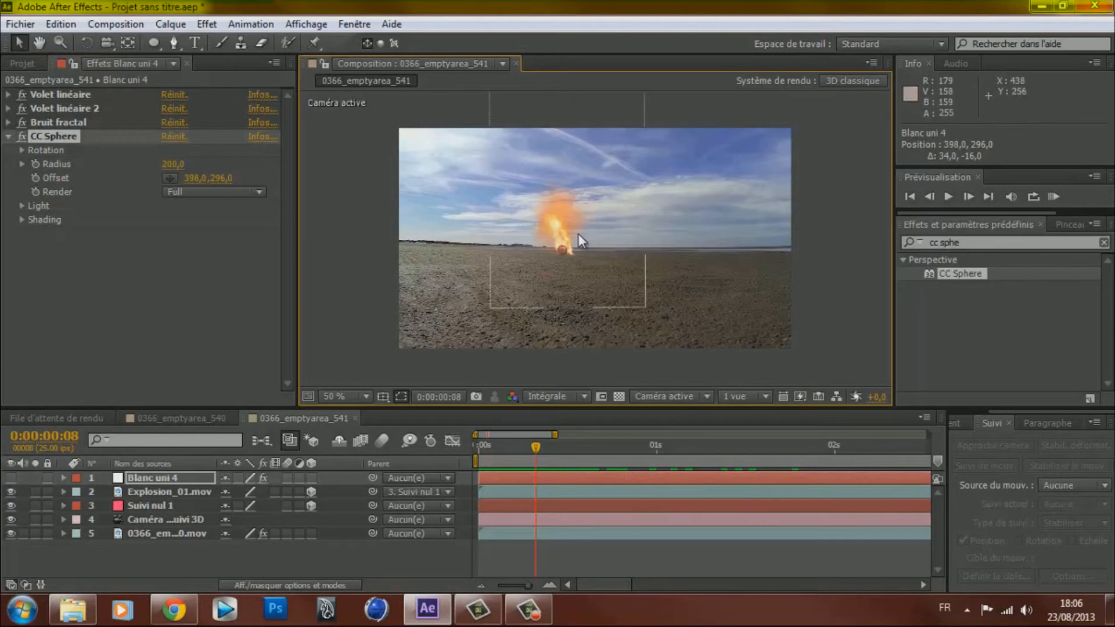
pyautogui.moveTo(563, 249); pyautogui.dragTo(563, 249)
pyautogui.click(13, 478)
# - At frame 0:00:00:09, set the CC Sphere radius to 0 and start keyframing it
pyautogui.moveTo(535, 447)
pyautogui.mouseDown()
pyautogui.moveTo(489, 453)
pyautogui.moveTo(542, 448)
pyautogui.mouseUp()
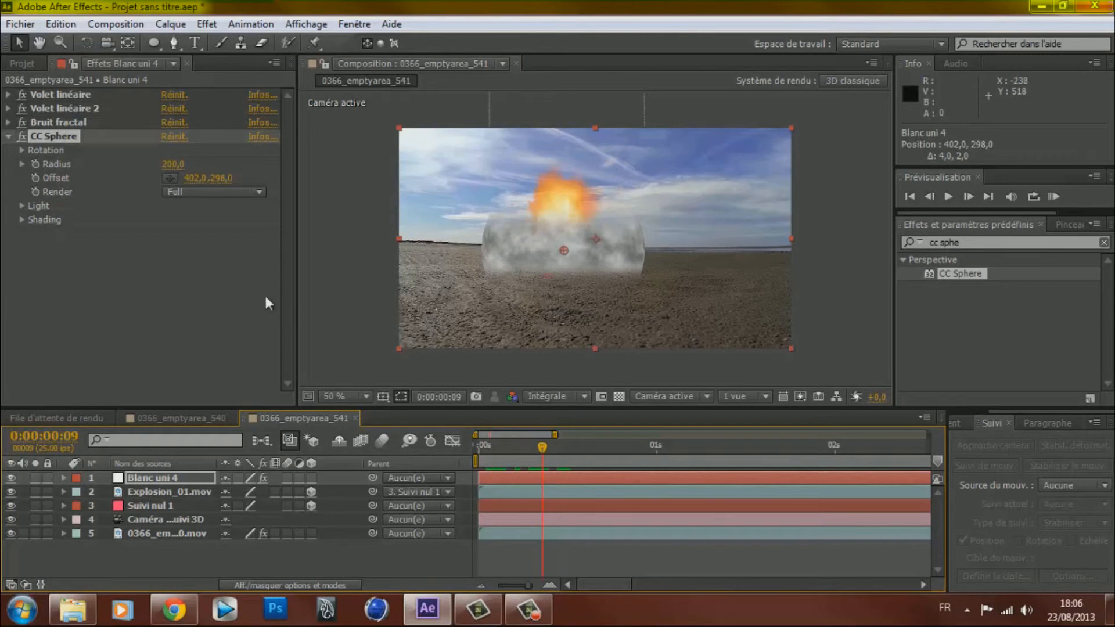
pyautogui.moveTo(176, 173); pyautogui.dragTo(36, 191)
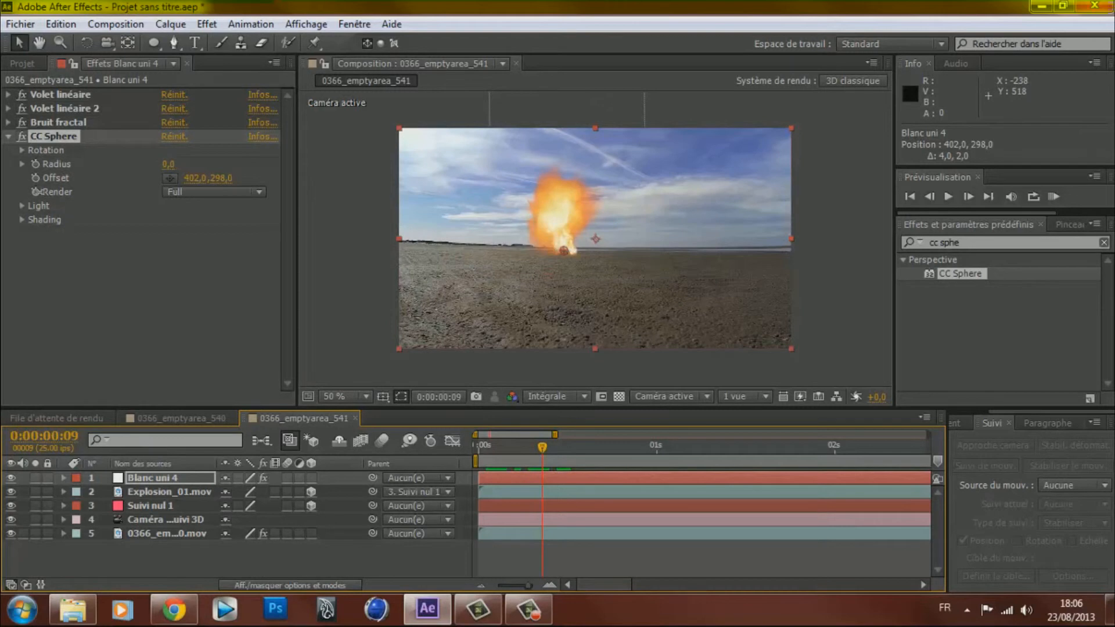
pyautogui.click(336, 568)
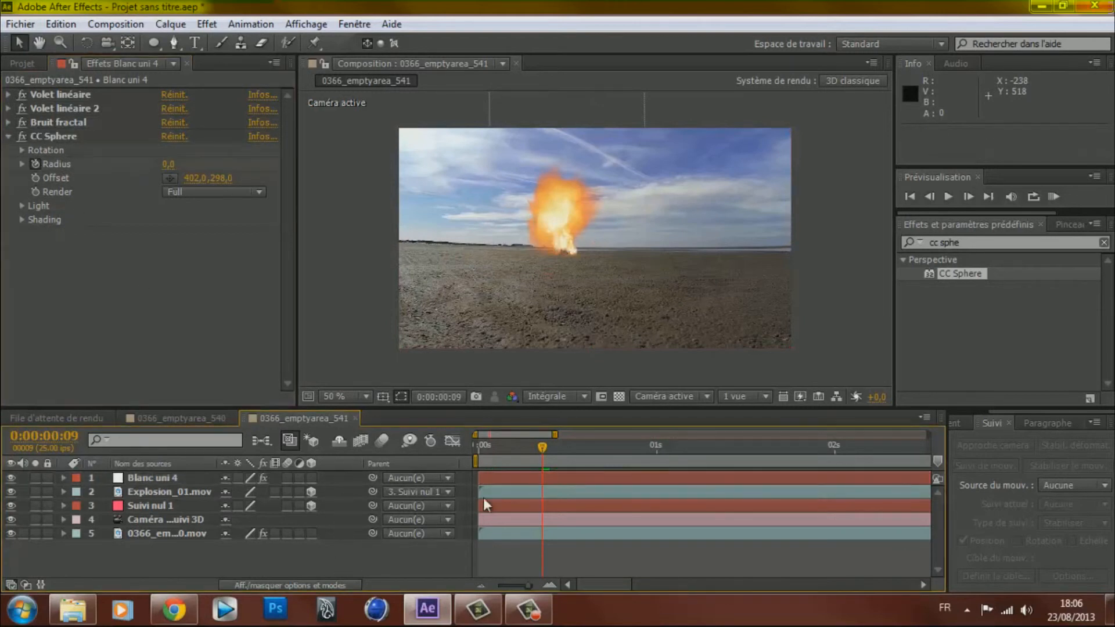
pyautogui.scroll(3, 522, 270)
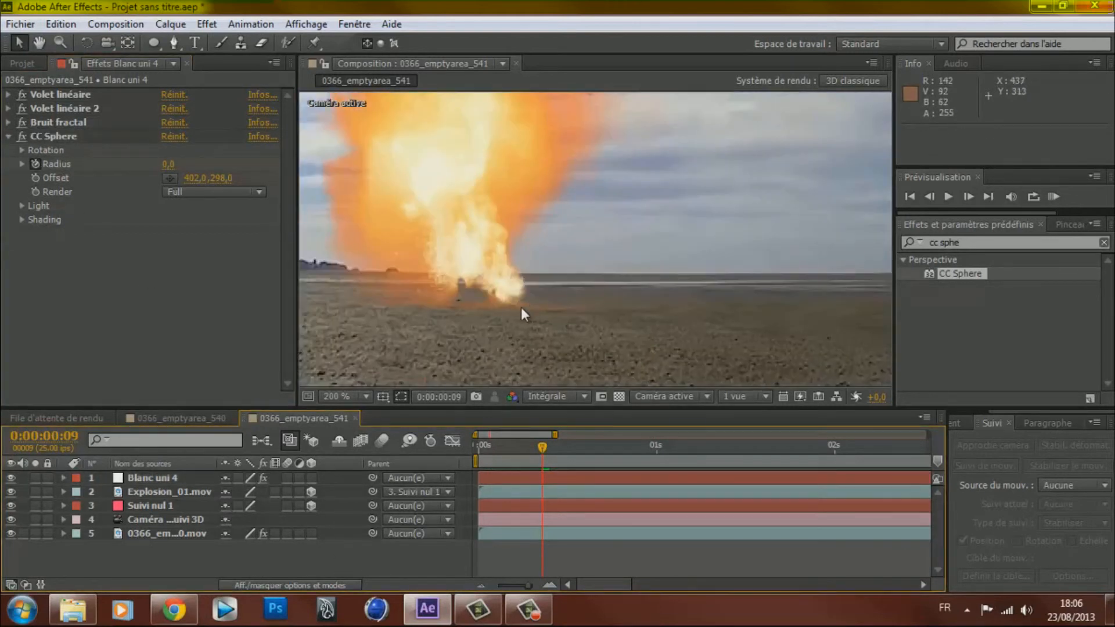
pyautogui.scroll(-3, 521, 336)
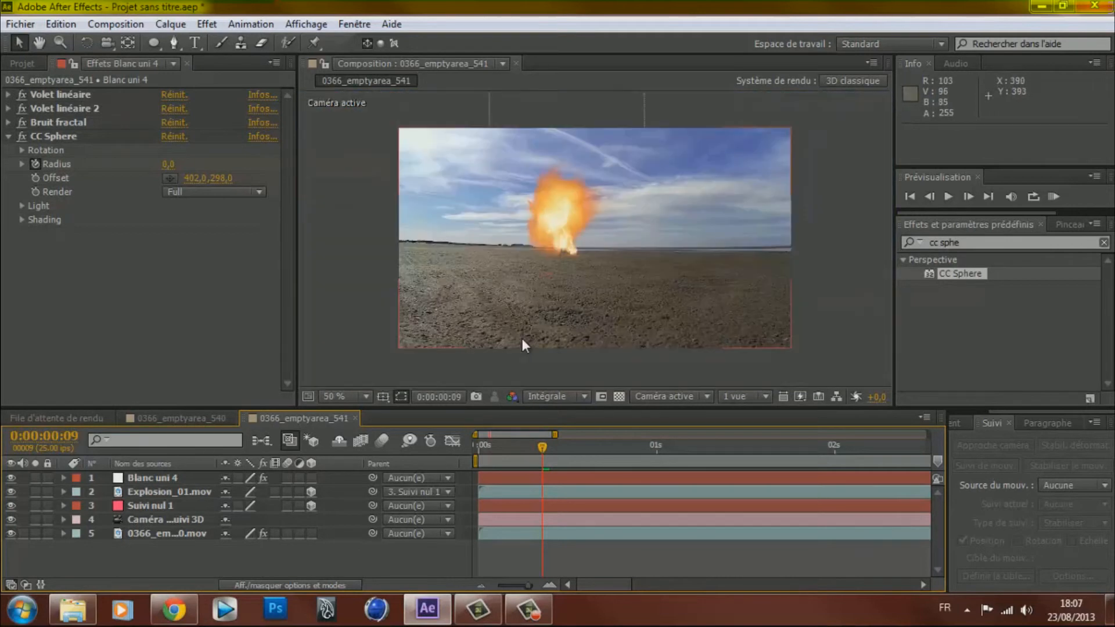
# - Rename the Blanc uni 4 layer to "onde de choc" and collapse its properties
pyautogui.click(154, 473)
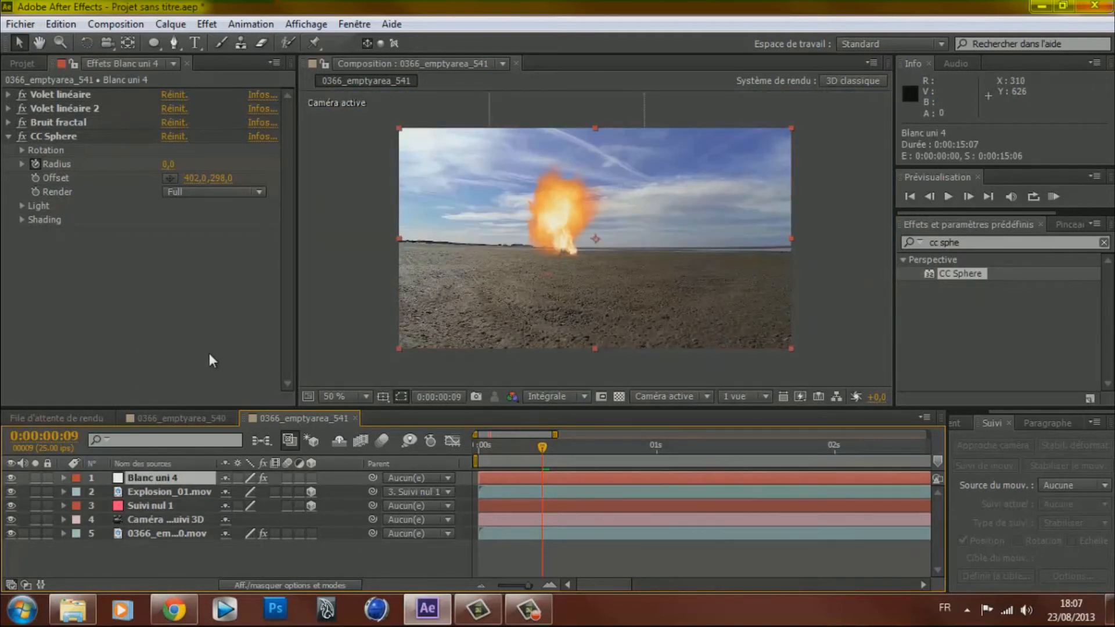
pyautogui.press('u')
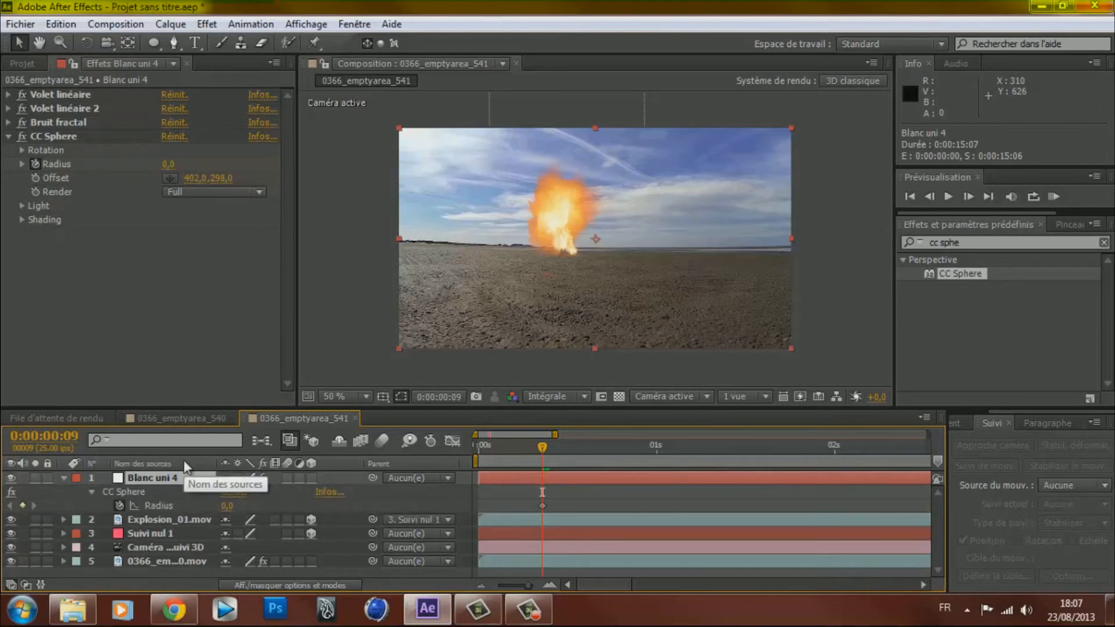
pyautogui.press('Return')
pyautogui.write('onde de choc')
pyautogui.press('Return')
pyautogui.click(65, 477)
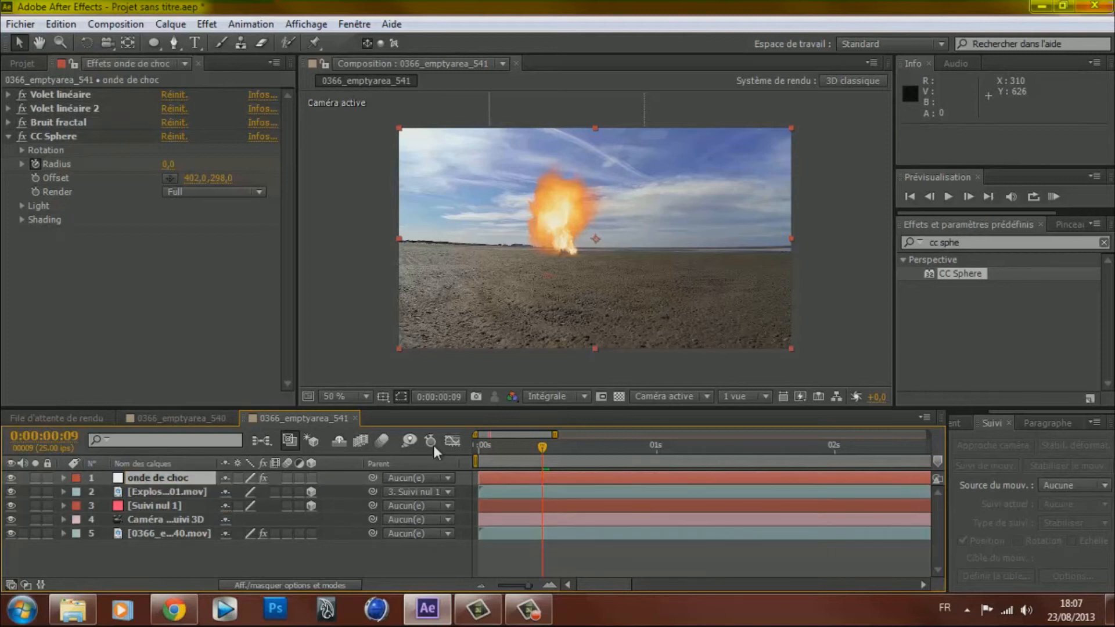
# - Reveal the layer's keyframed properties and set a CC Sphere radius keyframe of about 585 at frame 0:00:00:20
pyautogui.press('u')
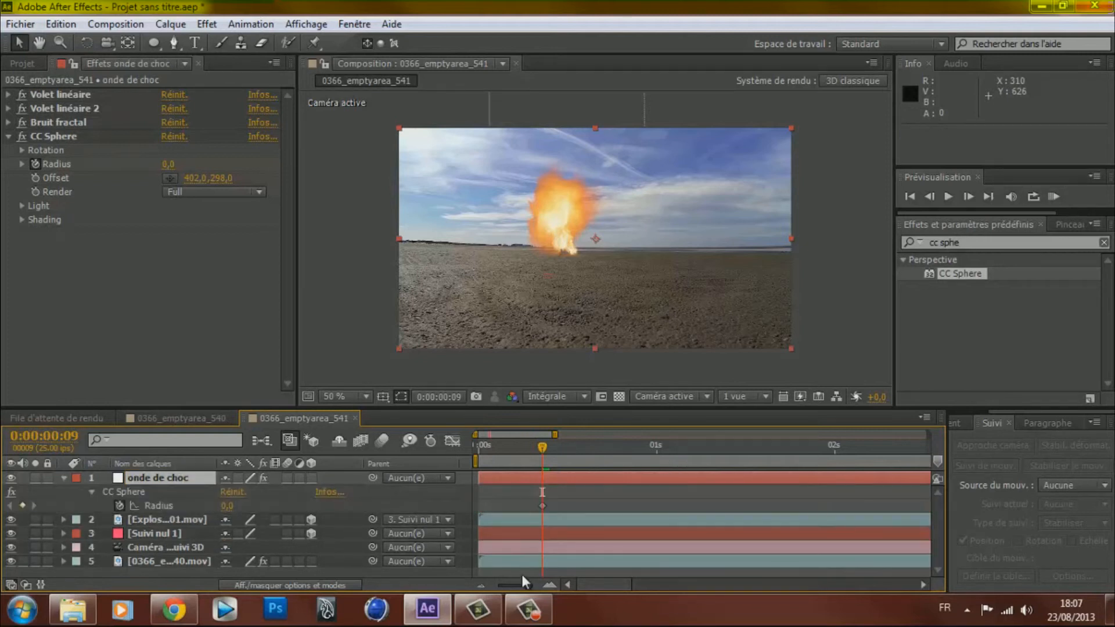
pyautogui.moveTo(660, 445); pyautogui.dragTo(619, 444)
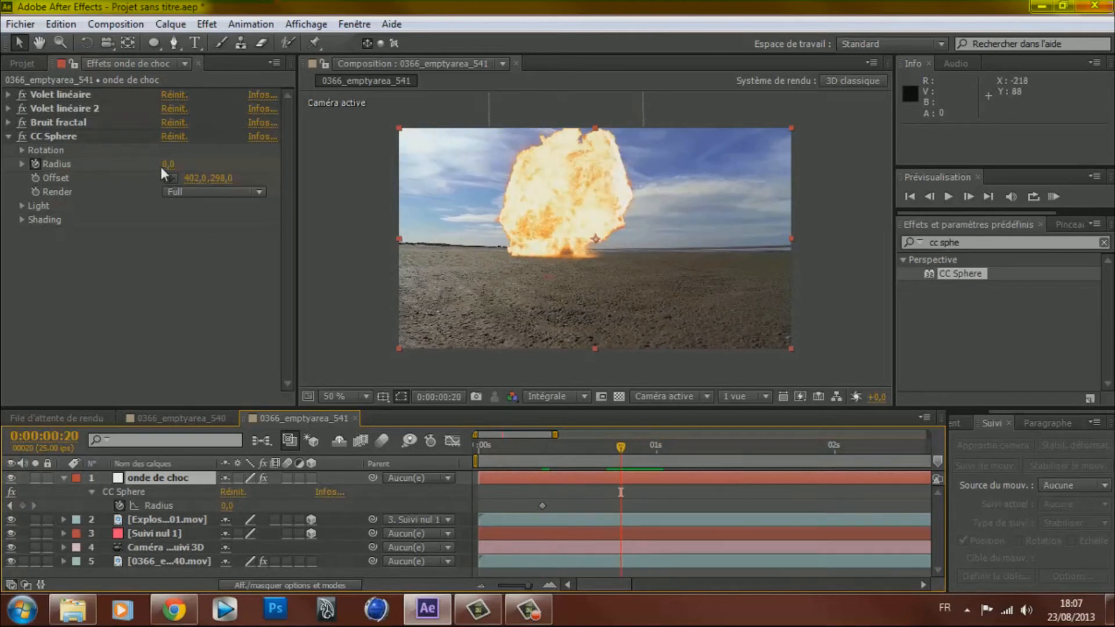
pyautogui.moveTo(168, 164); pyautogui.dragTo(643, 169)
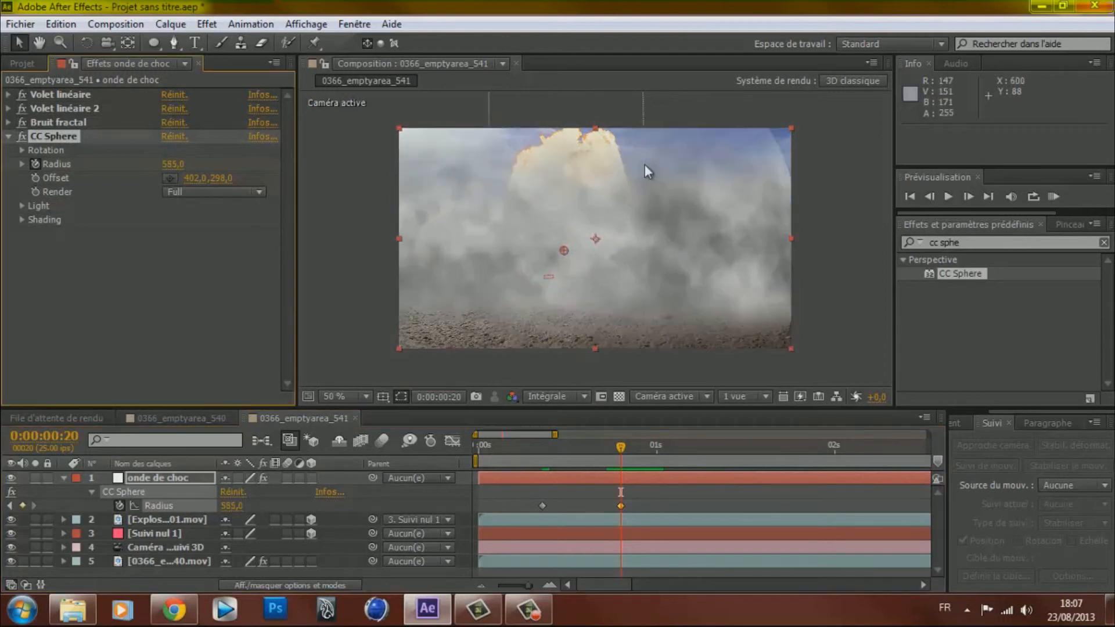
# - Return to frame 0:00:00:09 and shorten the work area to end at about 0:00:03:09
pyautogui.moveTo(593, 446); pyautogui.dragTo(544, 446)
pyautogui.click(481, 585)
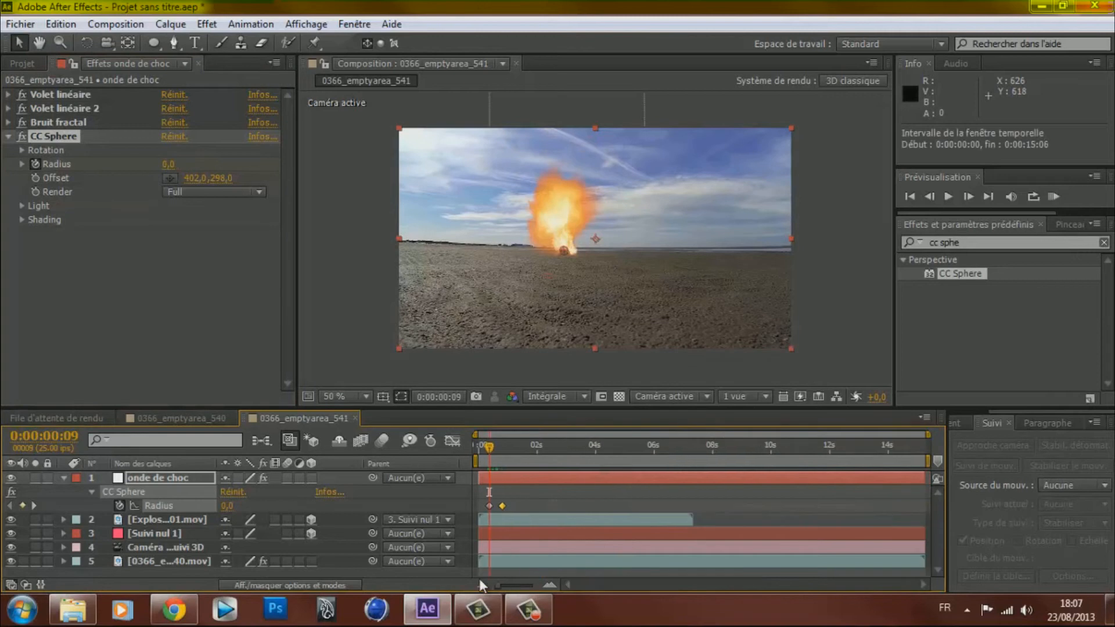
pyautogui.moveTo(927, 463); pyautogui.dragTo(576, 477)
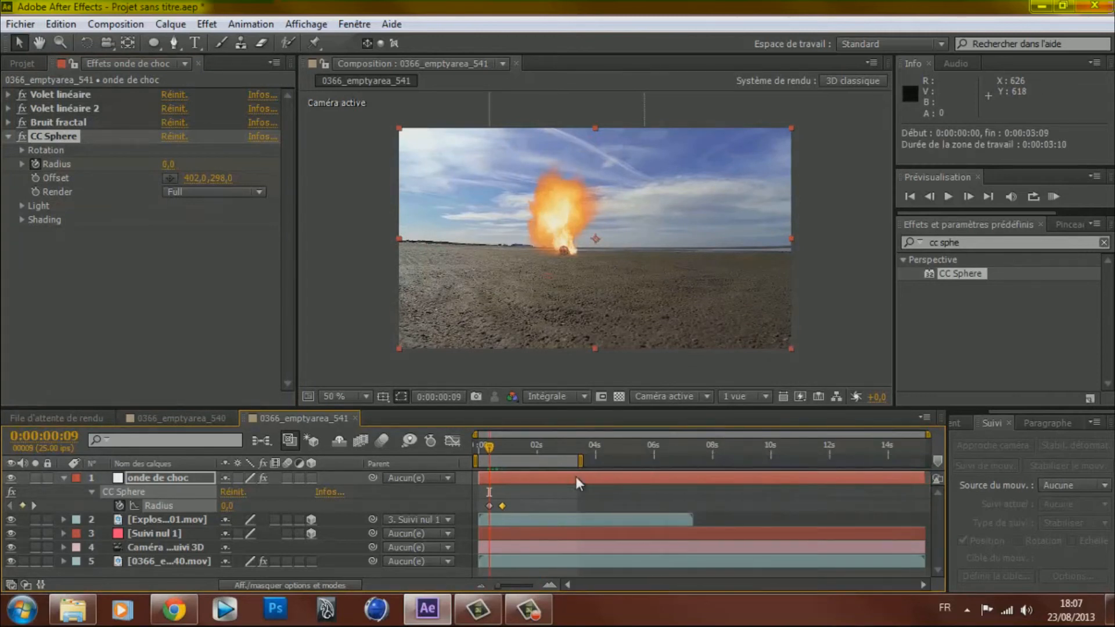
pyautogui.moveTo(503, 583)
pyautogui.mouseDown()
pyautogui.moveTo(535, 583)
pyautogui.moveTo(521, 581)
pyautogui.mouseUp()
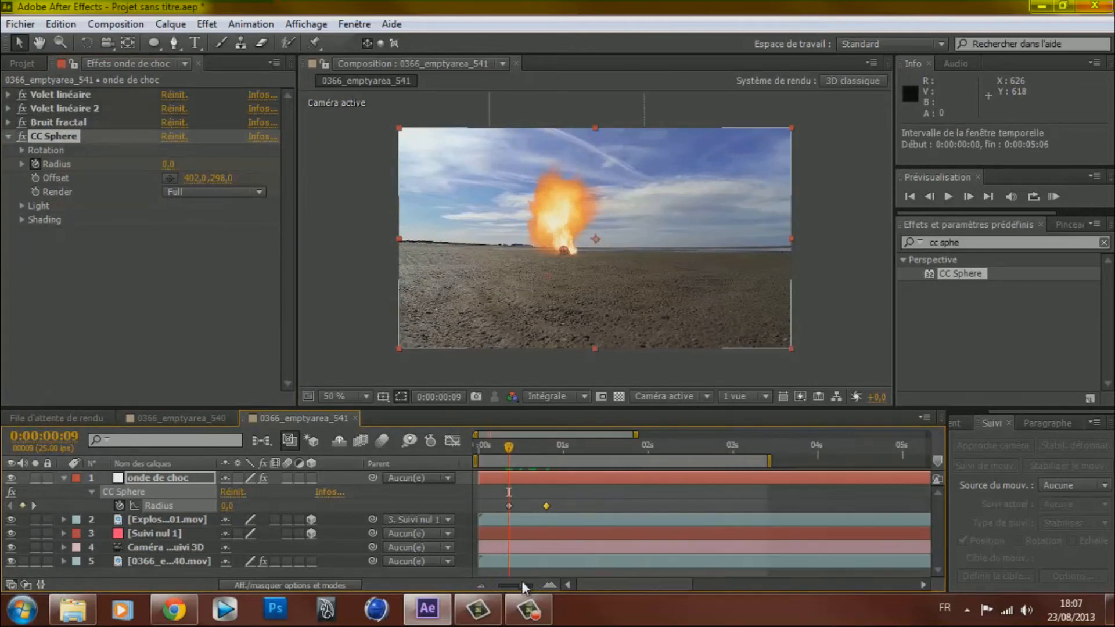
# - Preview the shockwave, then apply Lissage de vitesse easing to the CC Sphere radius keyframe at 0:00:00:20
pyautogui.click(1057, 197)
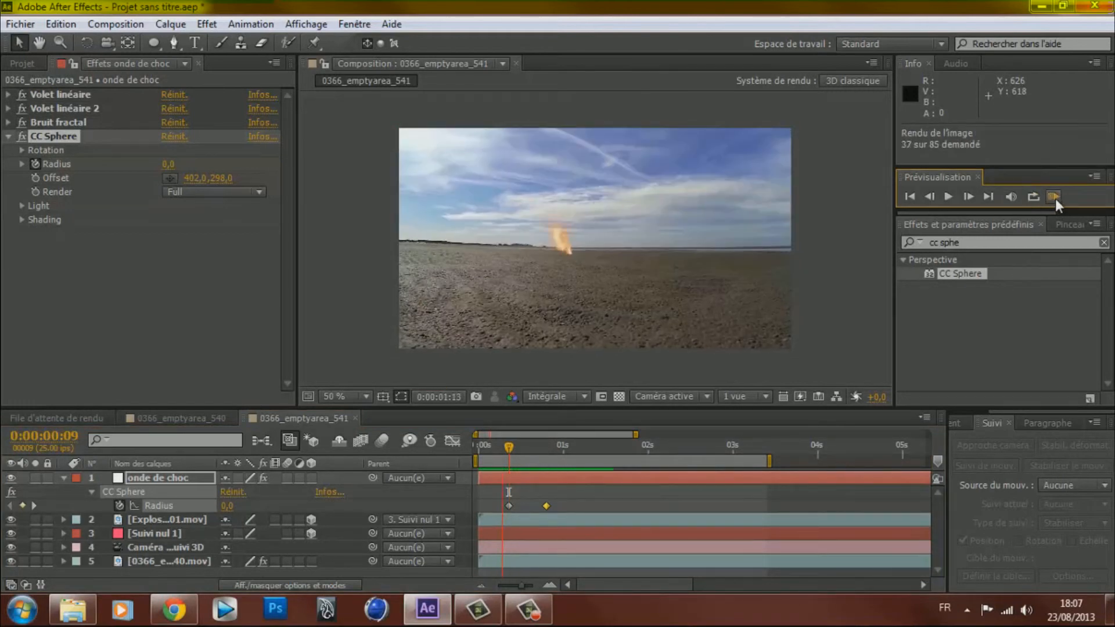
pyautogui.click(501, 450)
pyautogui.moveTo(501, 450); pyautogui.dragTo(547, 457)
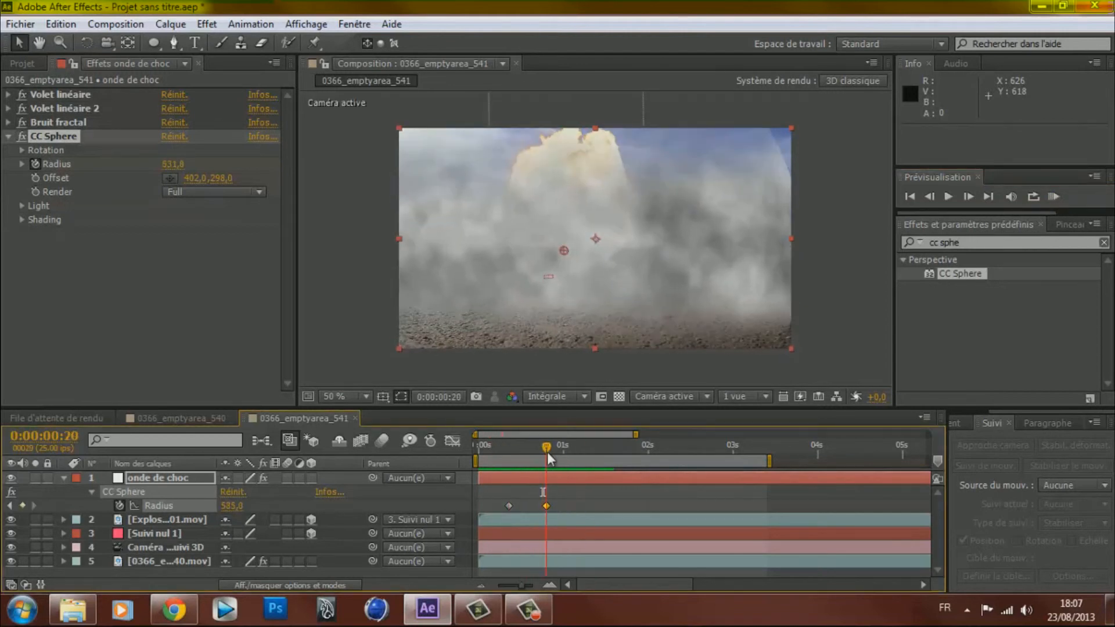
pyautogui.rightClick(545, 504)
pyautogui.moveTo(577, 494)
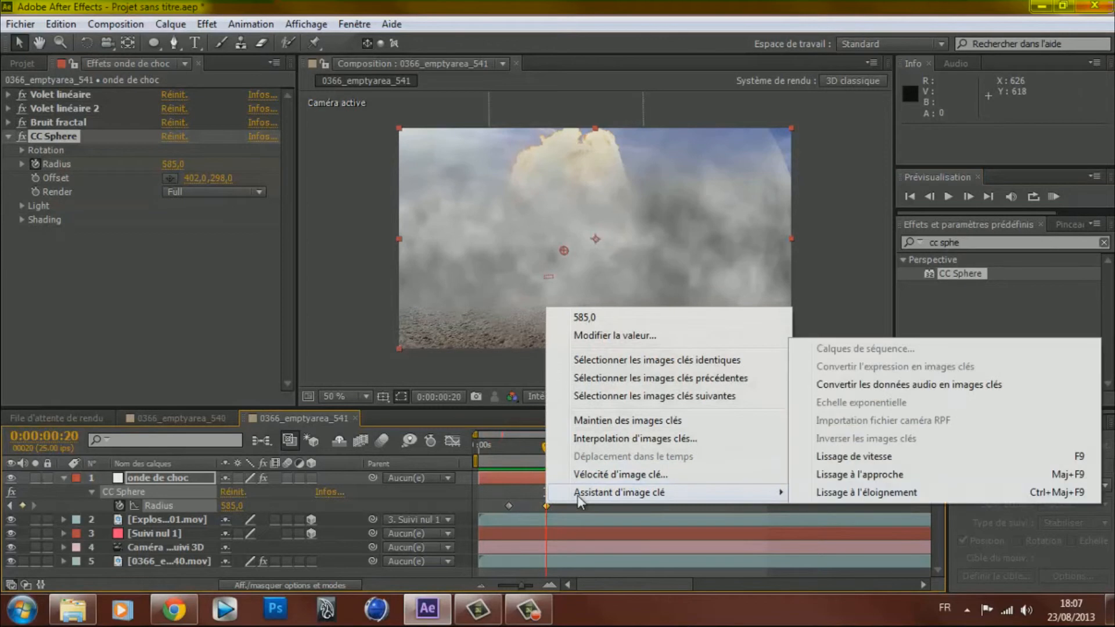
pyautogui.click(883, 492)
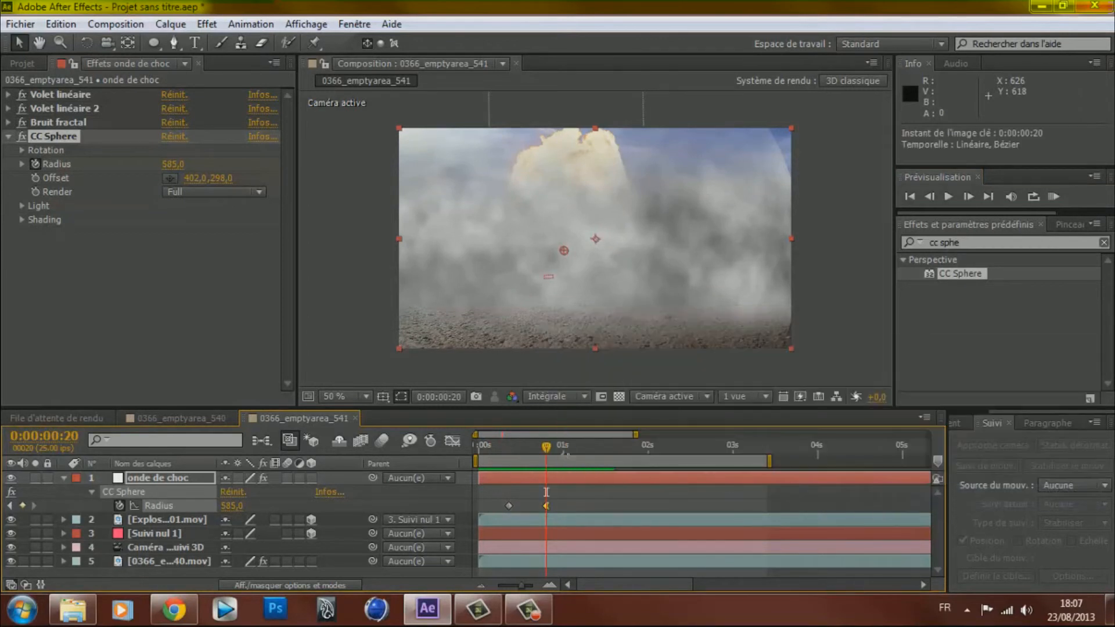
pyautogui.rightClick(546, 504)
pyautogui.moveTo(639, 492)
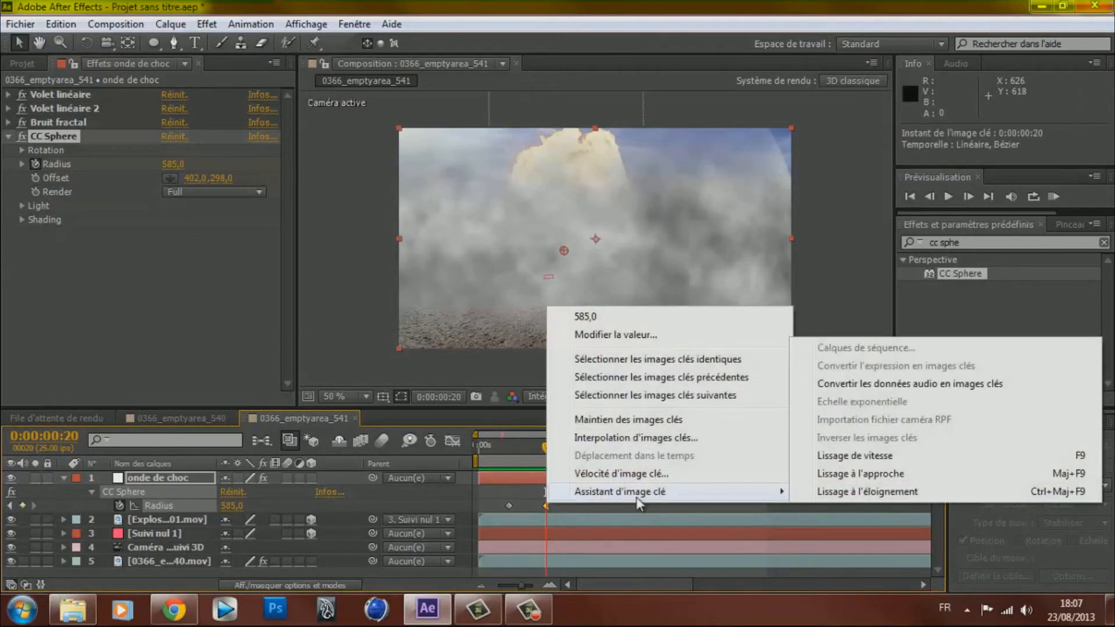
pyautogui.click(875, 458)
# - Set the CC Sphere radius keyframe at frame 0:00:00:20 to about 858
pyautogui.moveTo(545, 446); pyautogui.dragTo(570, 446)
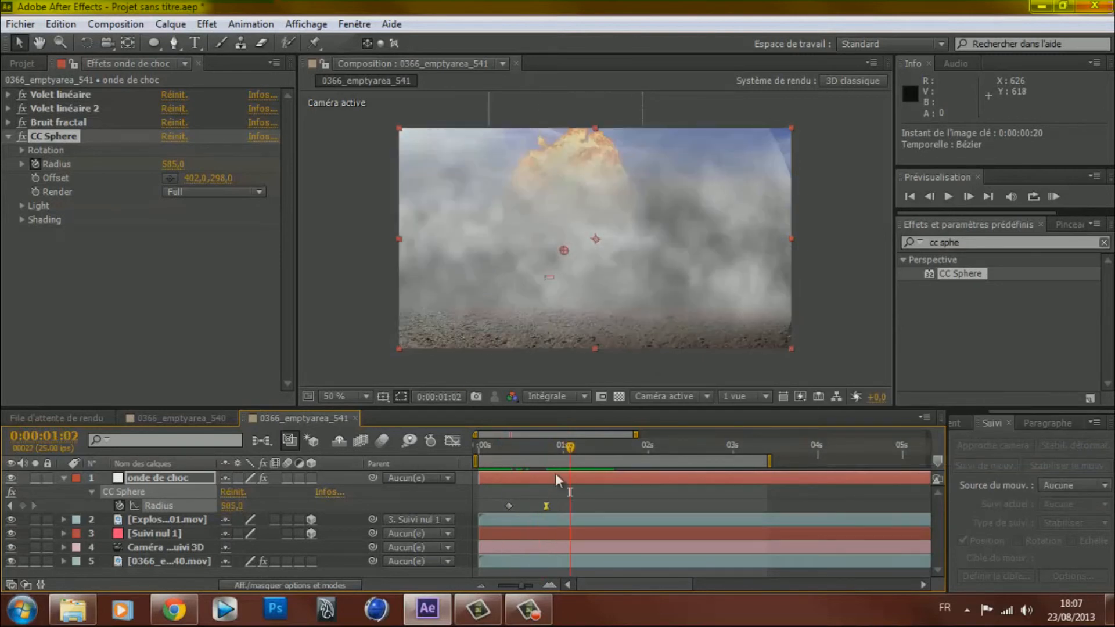
pyautogui.click(548, 452)
pyautogui.moveTo(235, 505); pyautogui.dragTo(438, 488)
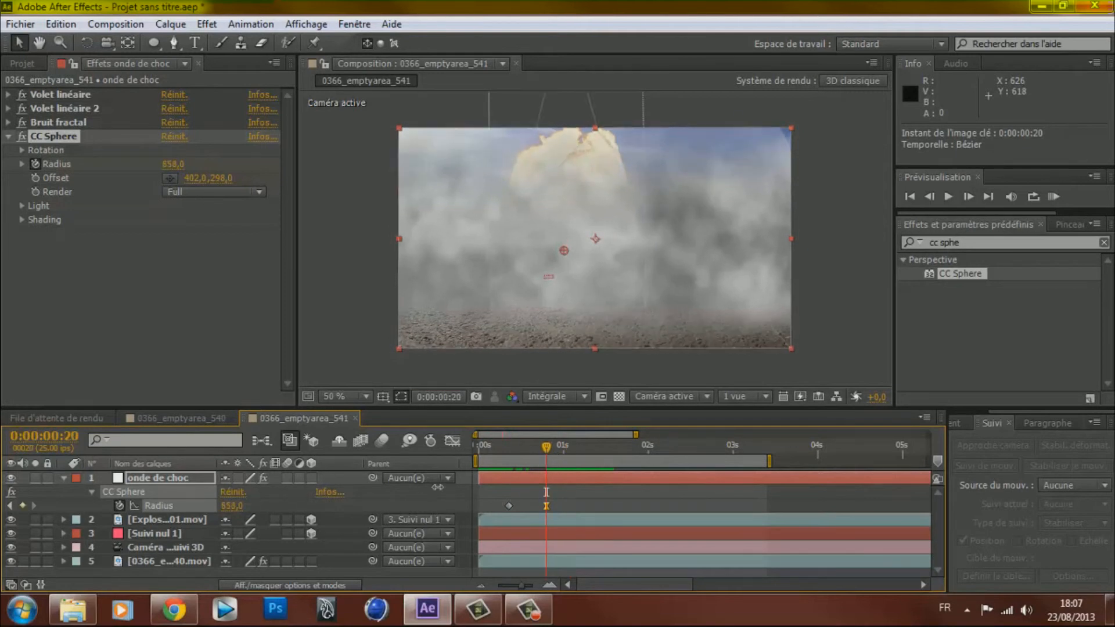
# - Apply Lissage de vitesse easing to the starting radius keyframe at 0:00:00:09
pyautogui.moveTo(533, 442); pyautogui.dragTo(507, 444)
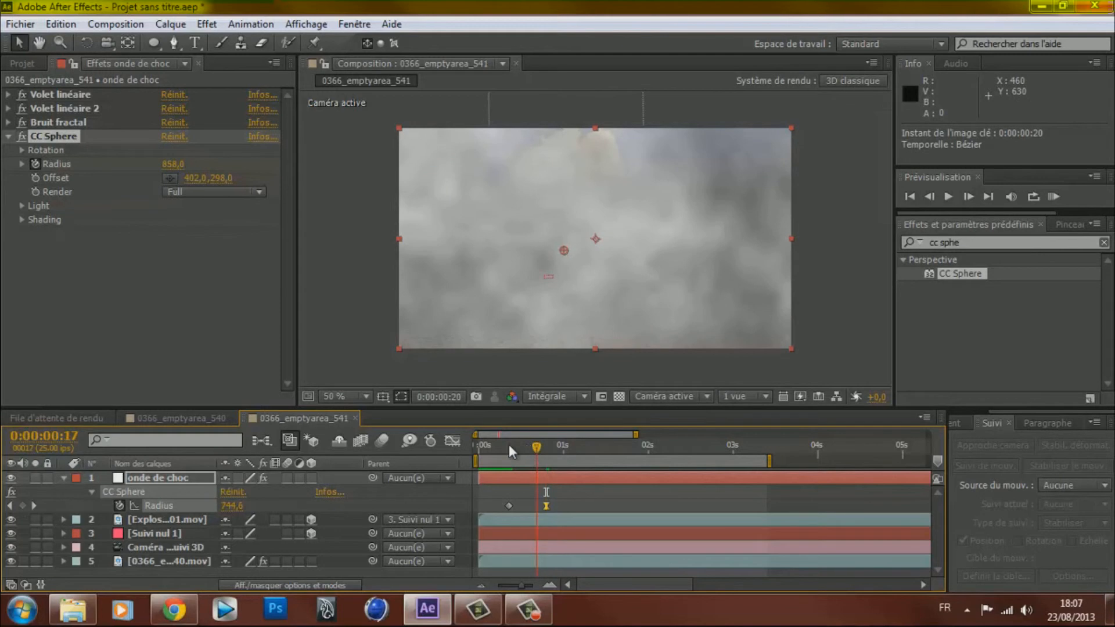
pyautogui.rightClick(507, 506)
pyautogui.moveTo(544, 494)
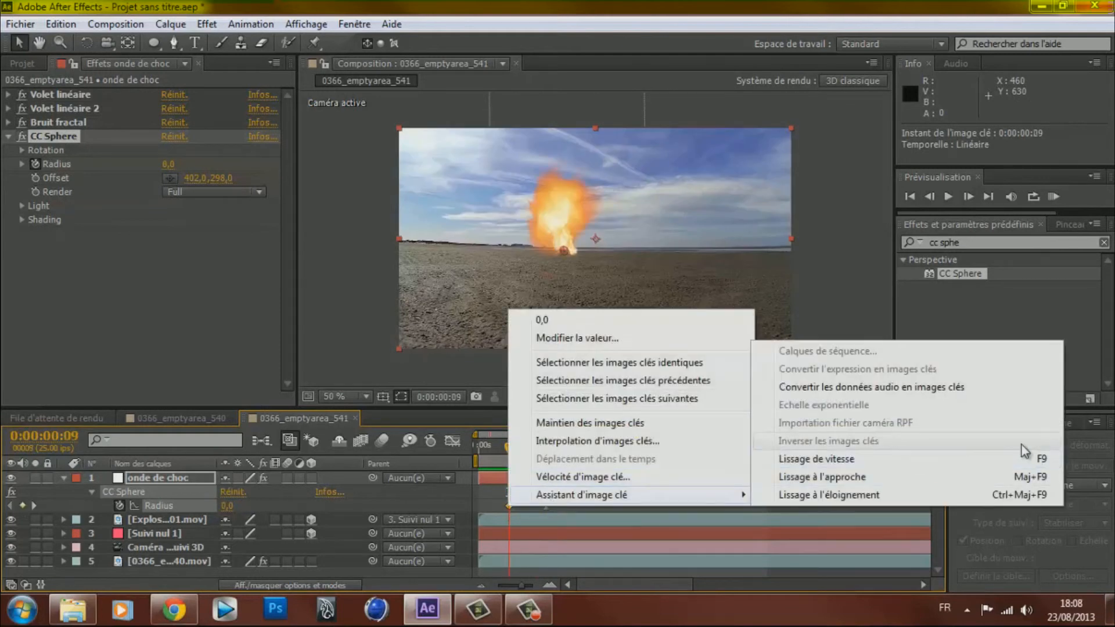
pyautogui.click(899, 460)
# - Run a RAM preview of the eased shockwave from the first frame
pyautogui.moveTo(506, 448); pyautogui.dragTo(465, 447)
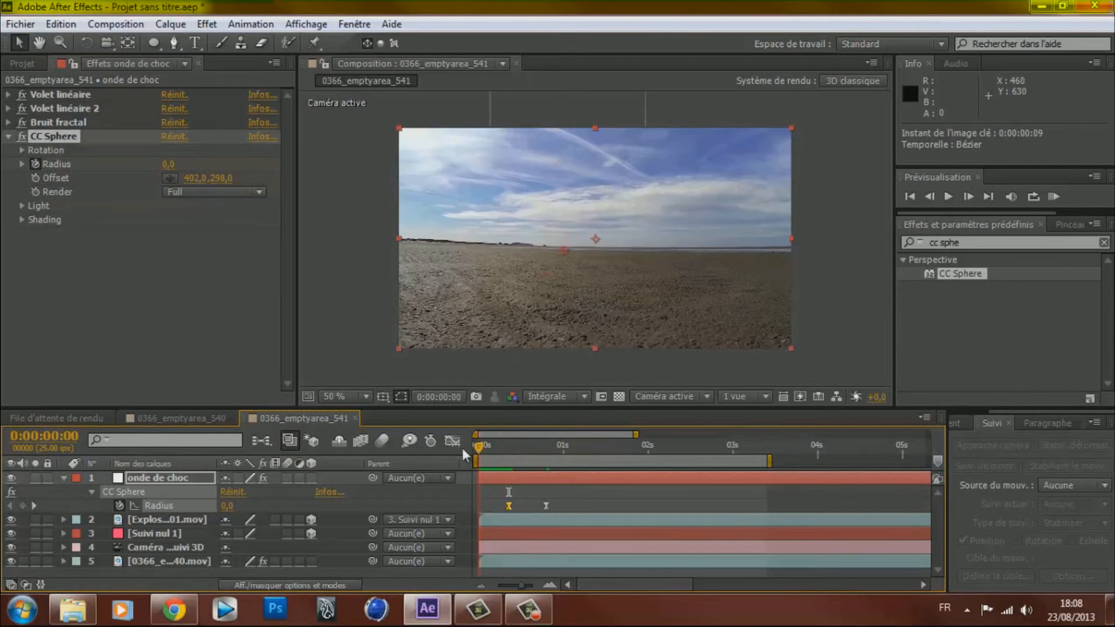
pyautogui.click(1050, 198)
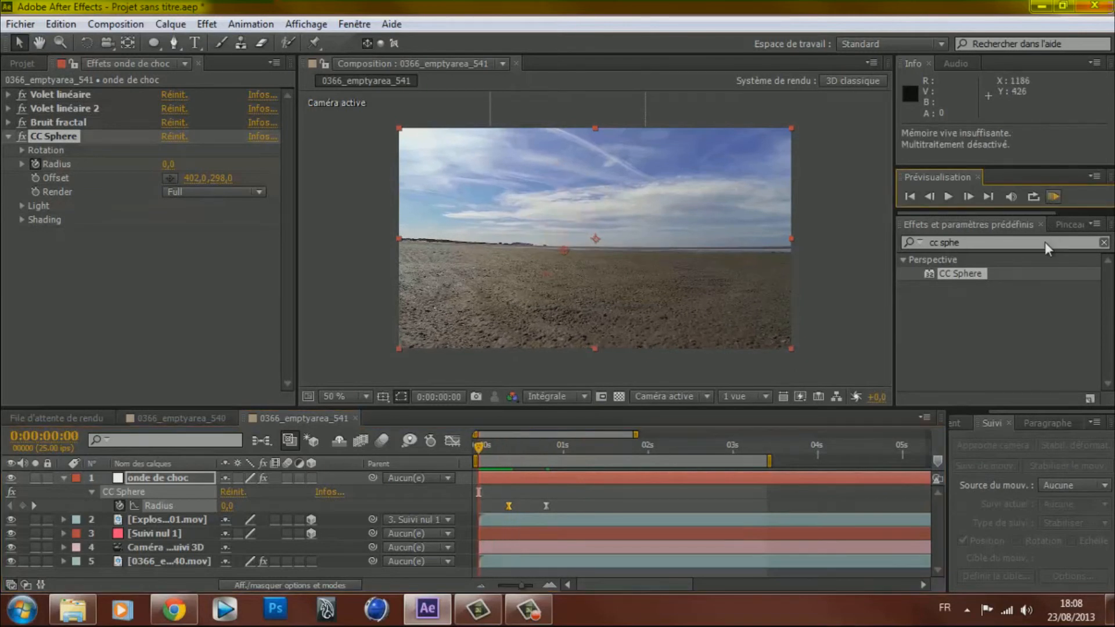
pyautogui.click(1053, 196)
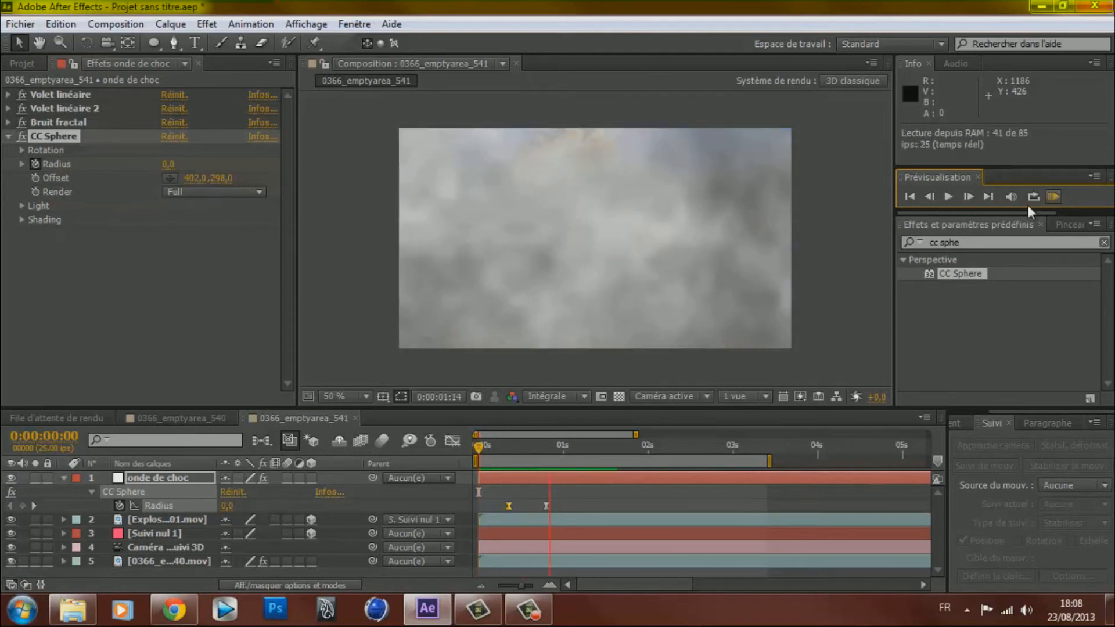
# - At frame 0:00:00:13, show the layer blending modes and set the onde de choc layer to Addition
pyautogui.moveTo(483, 447); pyautogui.dragTo(521, 468)
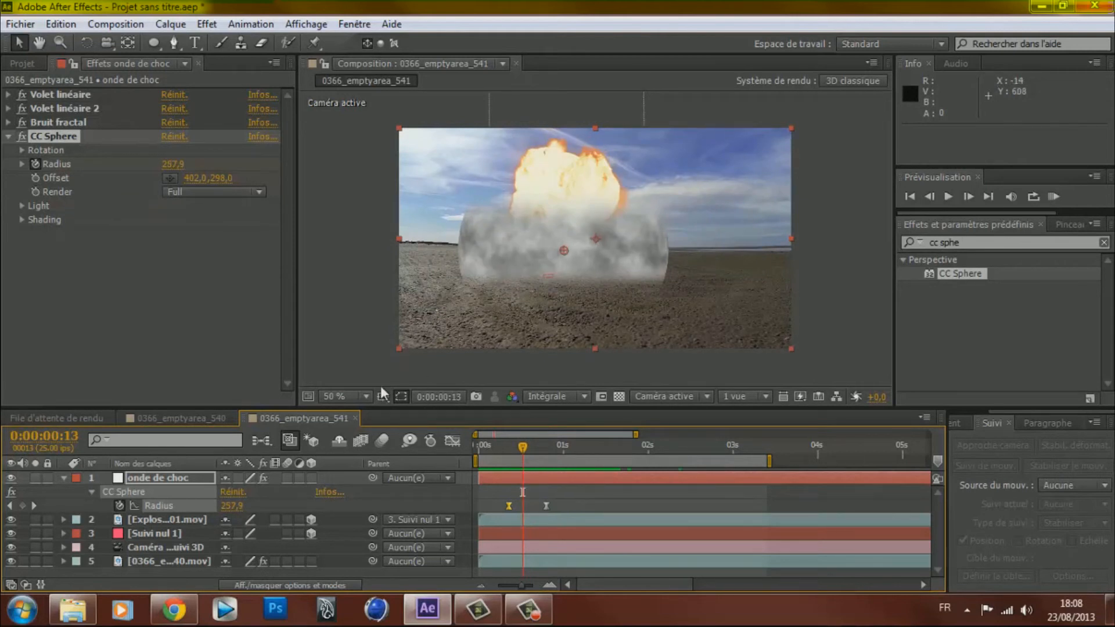
pyautogui.click(266, 584)
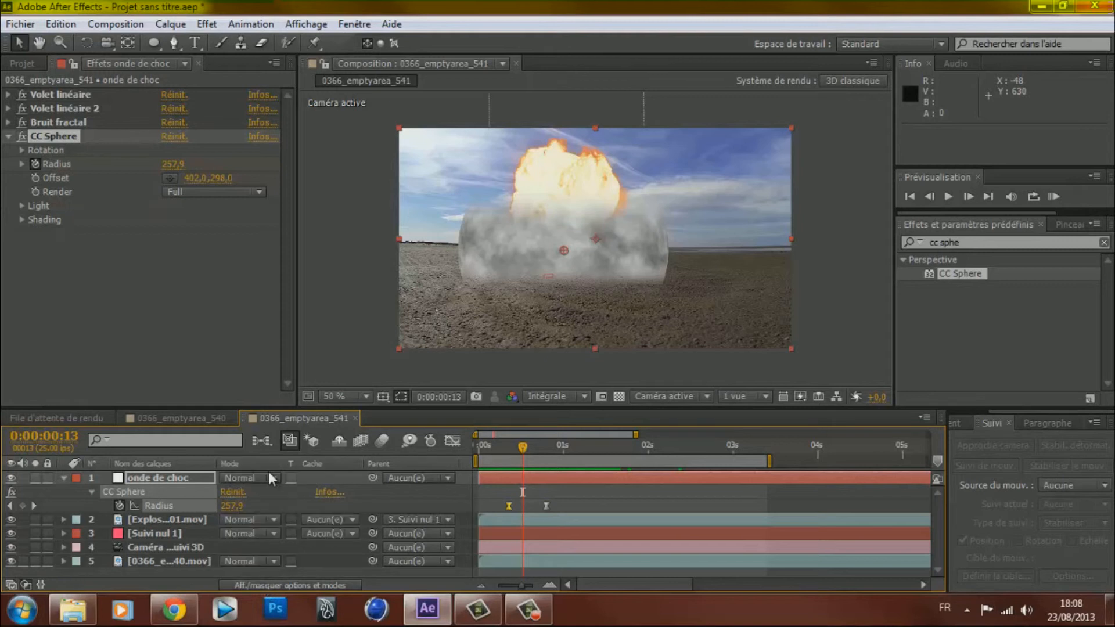
pyautogui.click(249, 477)
pyautogui.click(191, 465)
pyautogui.click(240, 477)
pyautogui.click(296, 233)
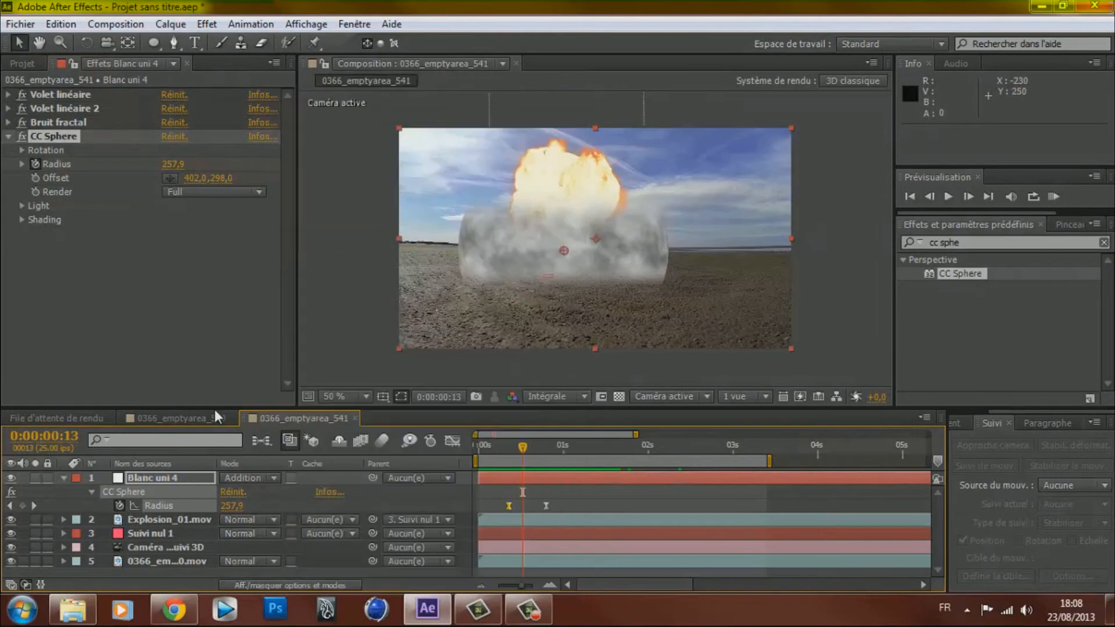
pyautogui.click(158, 465)
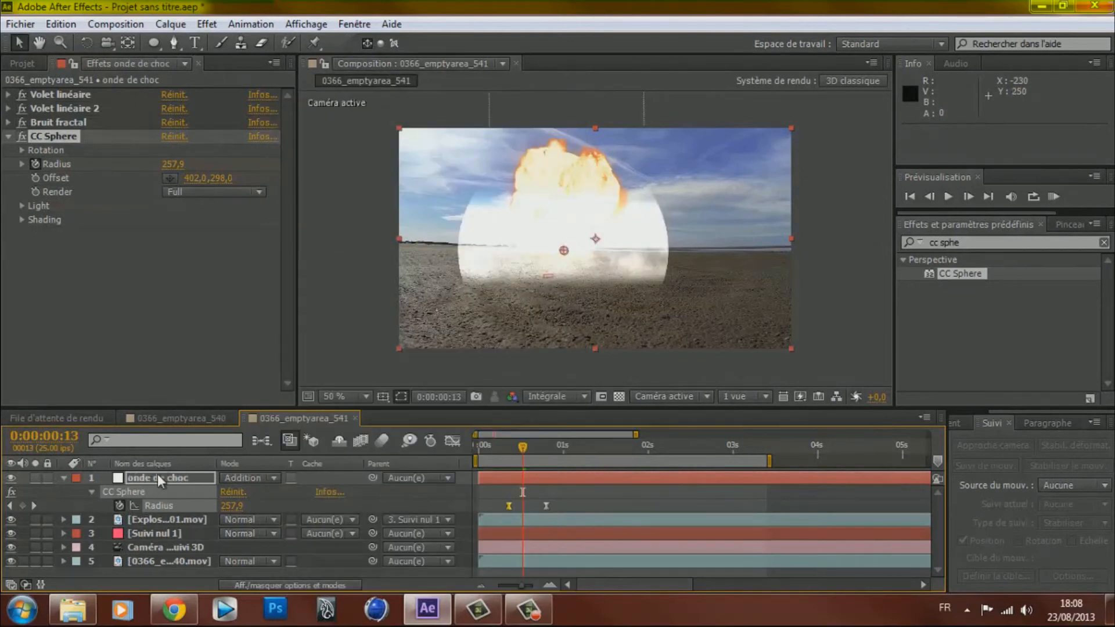
# - Reveal the onde de choc layer's opacity, set it to 40%, and check the shockwave up to frame 0:00:00:15
pyautogui.click(158, 475)
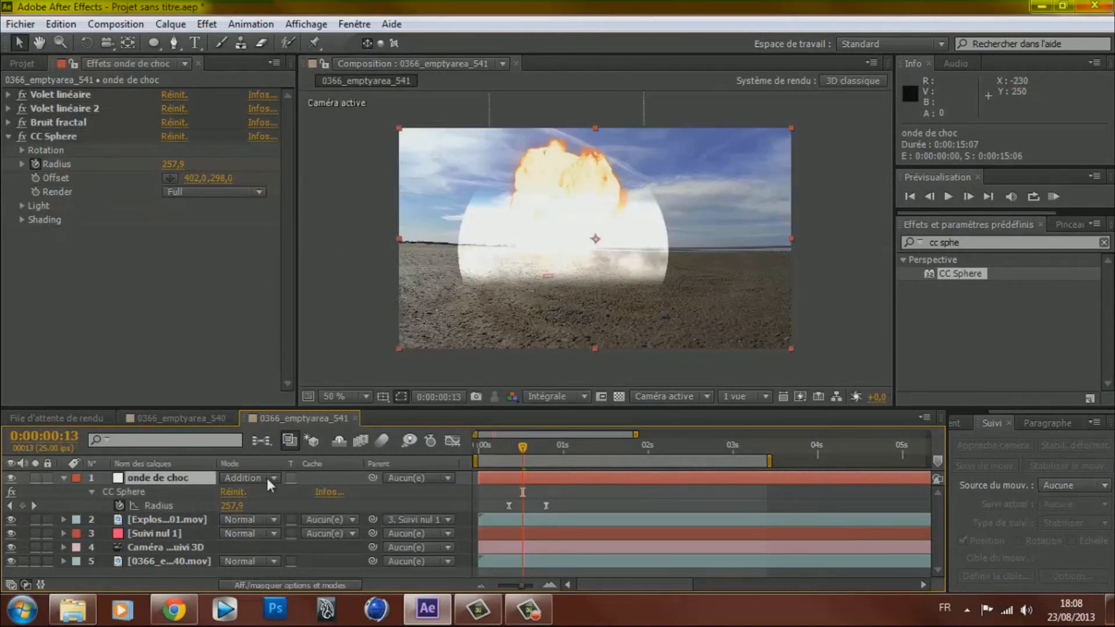
pyautogui.press('t')
pyautogui.moveTo(226, 498); pyautogui.dragTo(170, 495)
pyautogui.moveTo(495, 452); pyautogui.dragTo(528, 446)
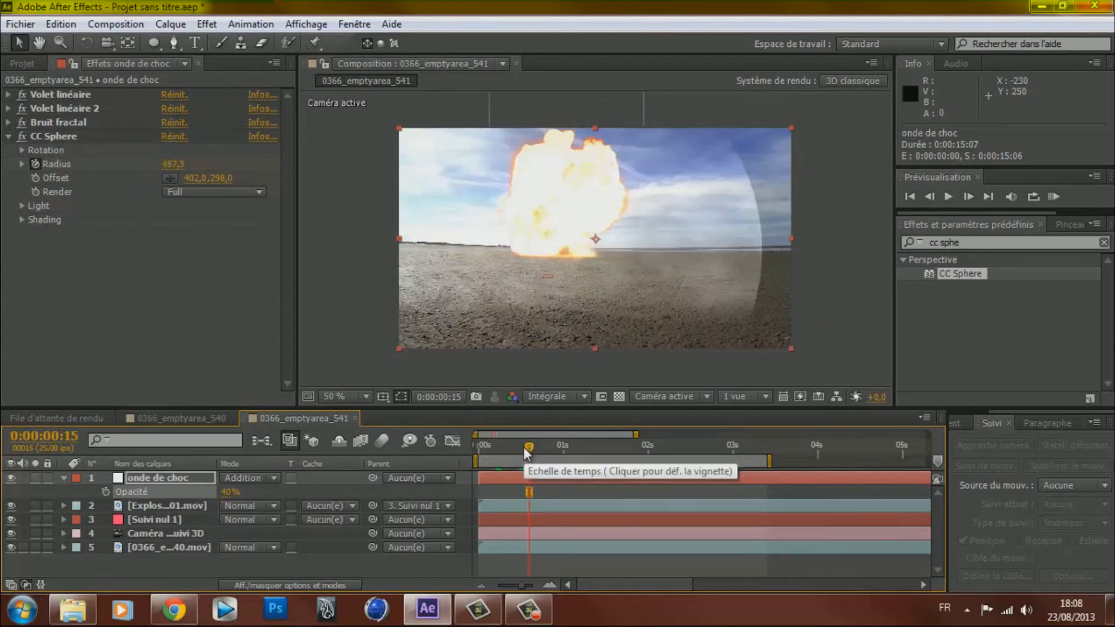
# - Check the radius keyframes, then start keyframing the onde de choc layer's opacity at frame 0:00:00:16
pyautogui.press('u')
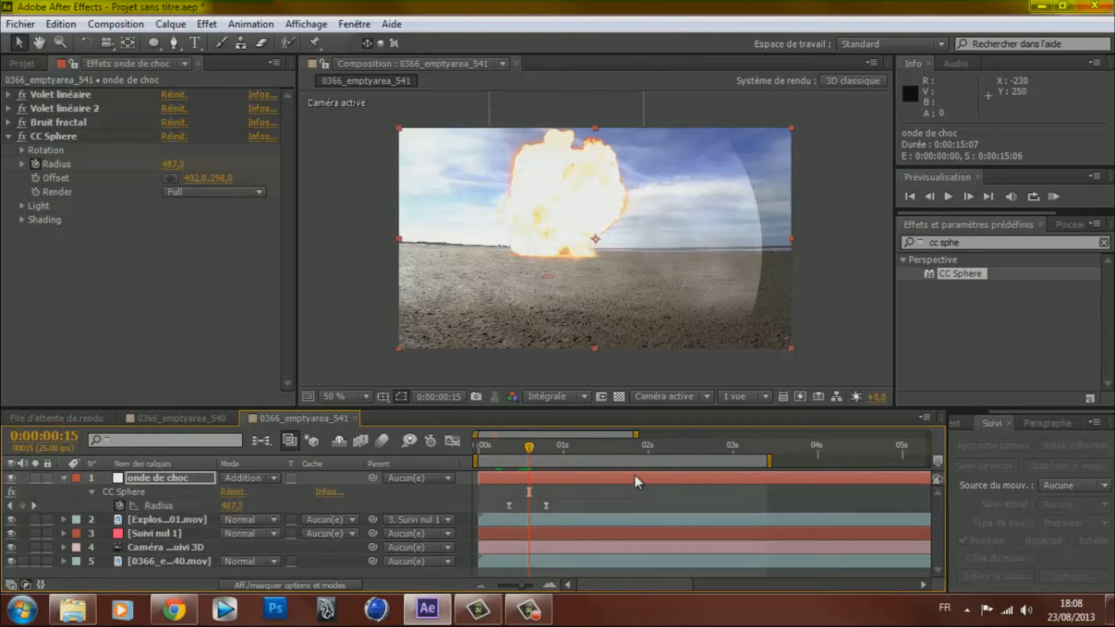
pyautogui.click(509, 449)
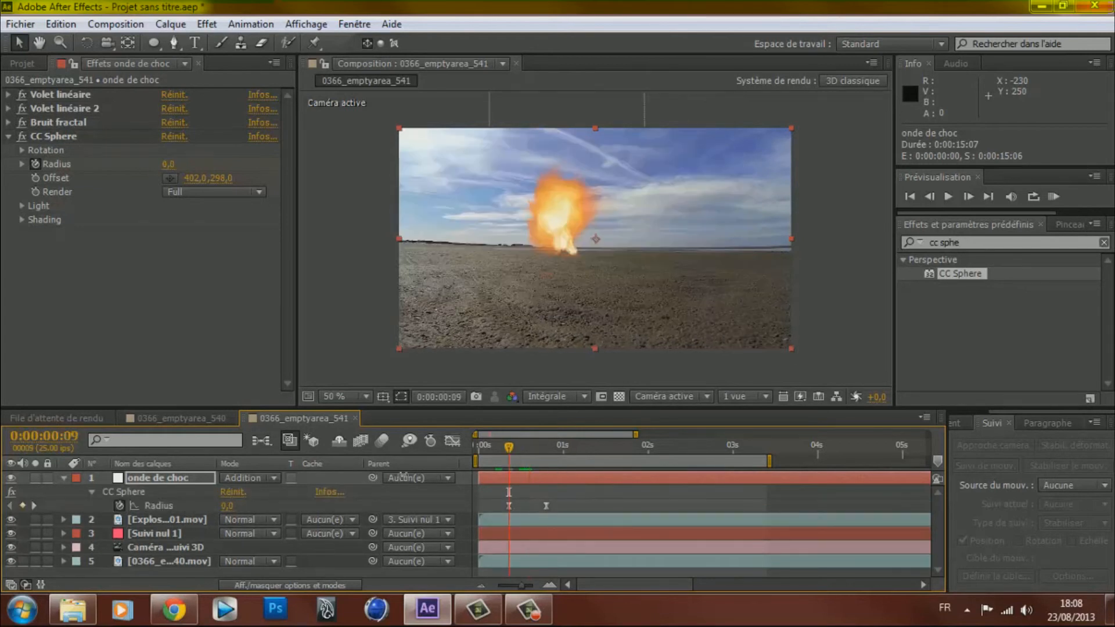
pyautogui.moveTo(507, 449); pyautogui.dragTo(532, 444)
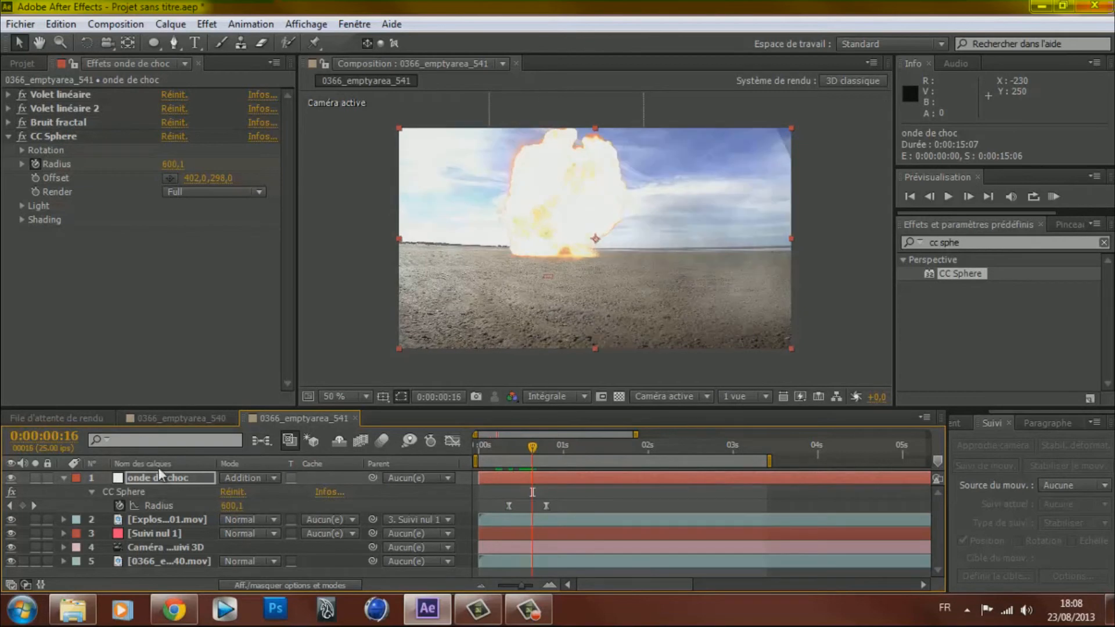
pyautogui.press('t')
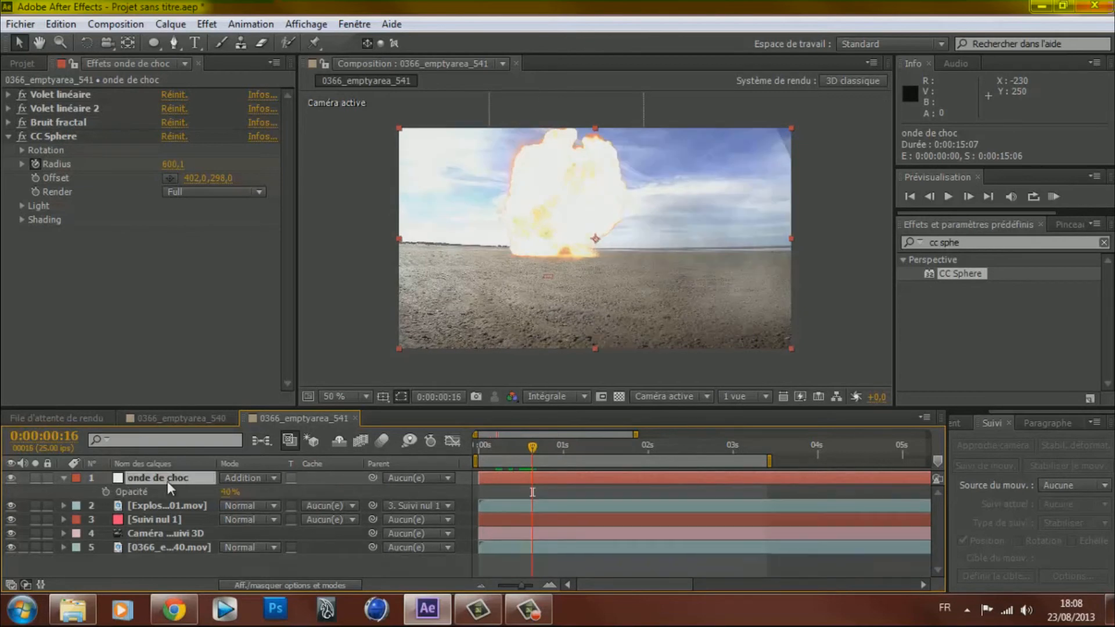
pyautogui.click(106, 492)
# - Set an opacity keyframe of 10% at frame 0:00:01:00 and check the fade
pyautogui.click(563, 446)
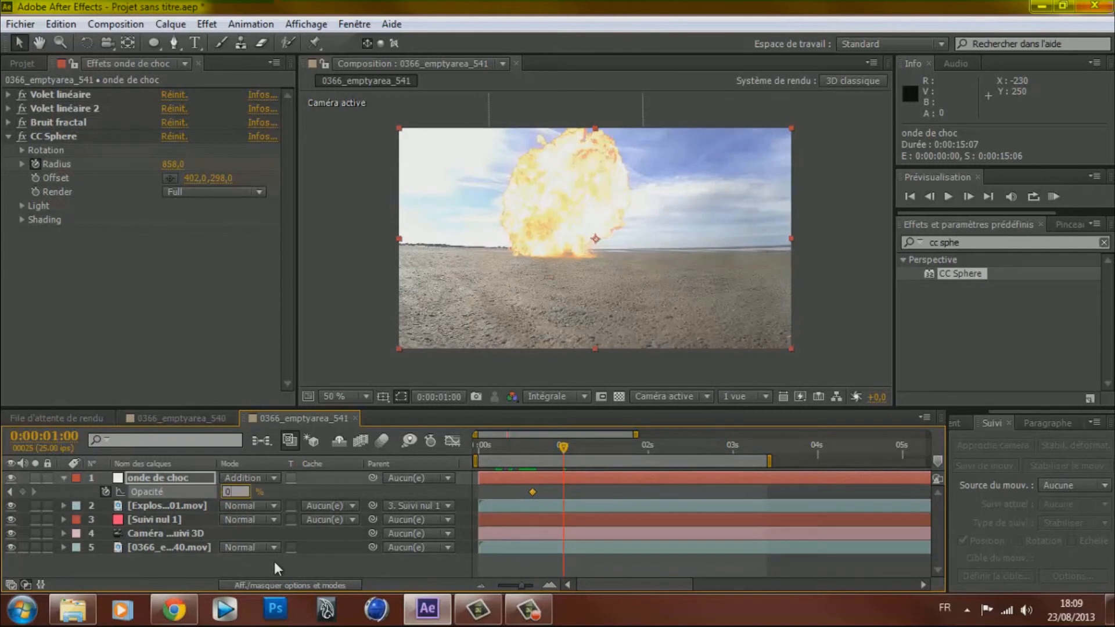
pyautogui.write('10')
pyautogui.press('Return')
pyautogui.moveTo(559, 453); pyautogui.dragTo(549, 452)
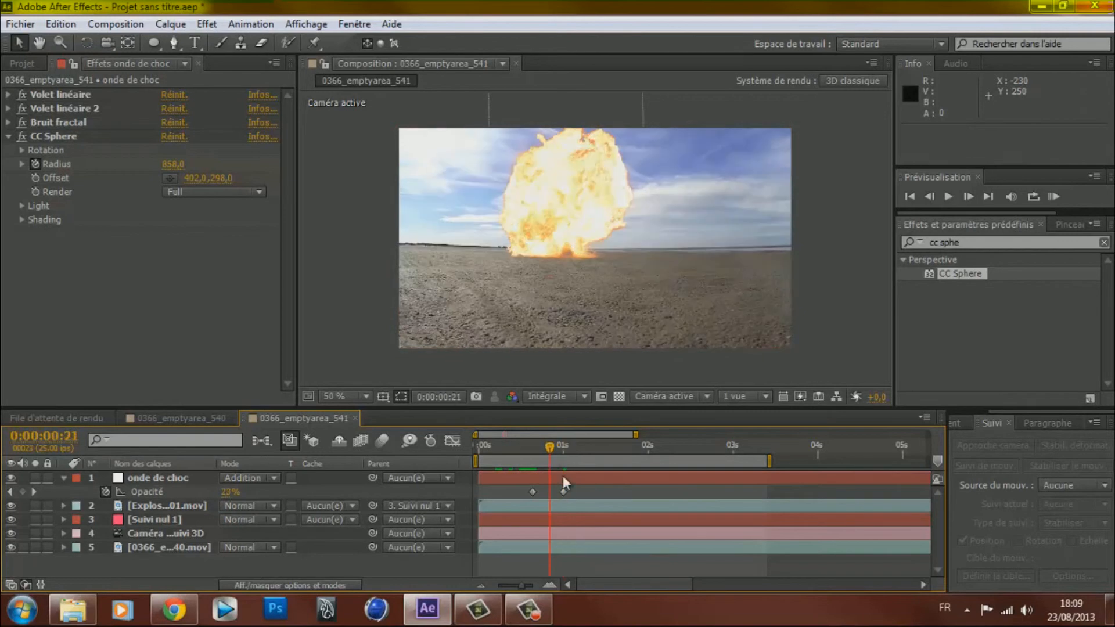
# - Move the 10% opacity keyframe to 0:00:01:08, apply Lissage de vitesse easing to it, and review the fade
pyautogui.moveTo(562, 491); pyautogui.dragTo(588, 489)
pyautogui.rightClick(588, 490)
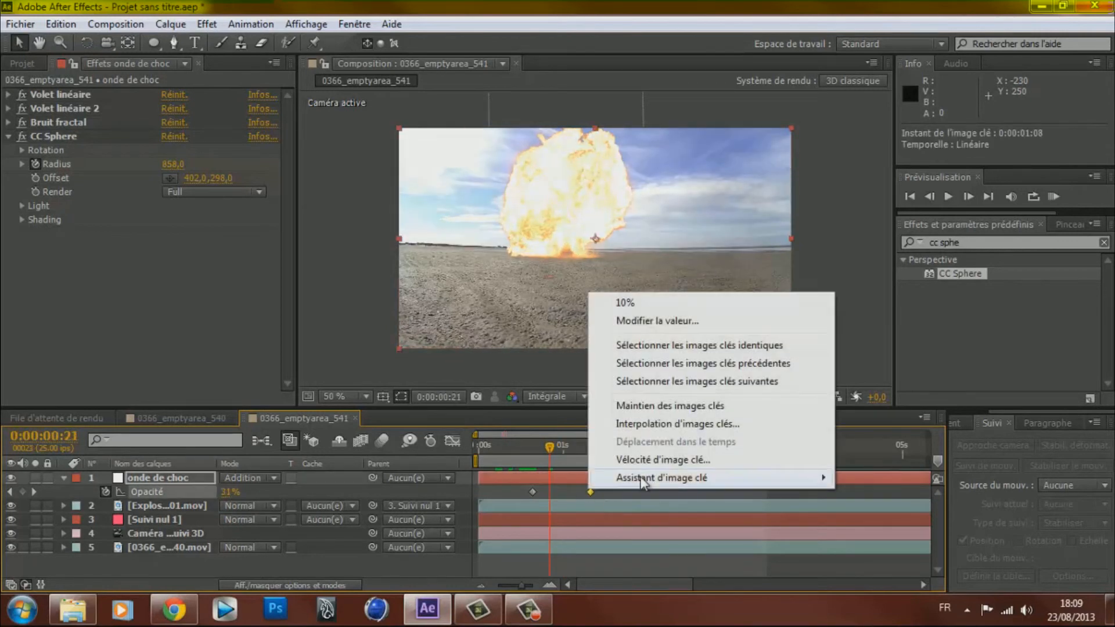
pyautogui.moveTo(670, 479)
pyautogui.click(430, 447)
pyautogui.moveTo(542, 446); pyautogui.dragTo(743, 446)
pyautogui.moveTo(482, 446); pyautogui.dragTo(530, 447)
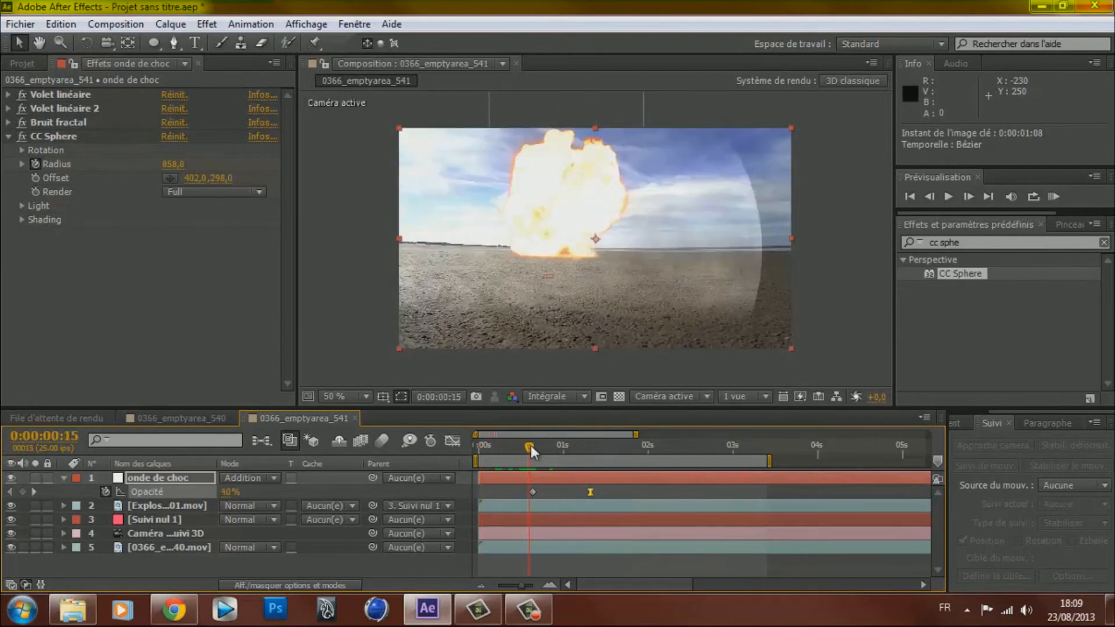
# - Collapse the onde de choc layer's properties and apply the Courbes colour correction effect to it
pyautogui.click(64, 478)
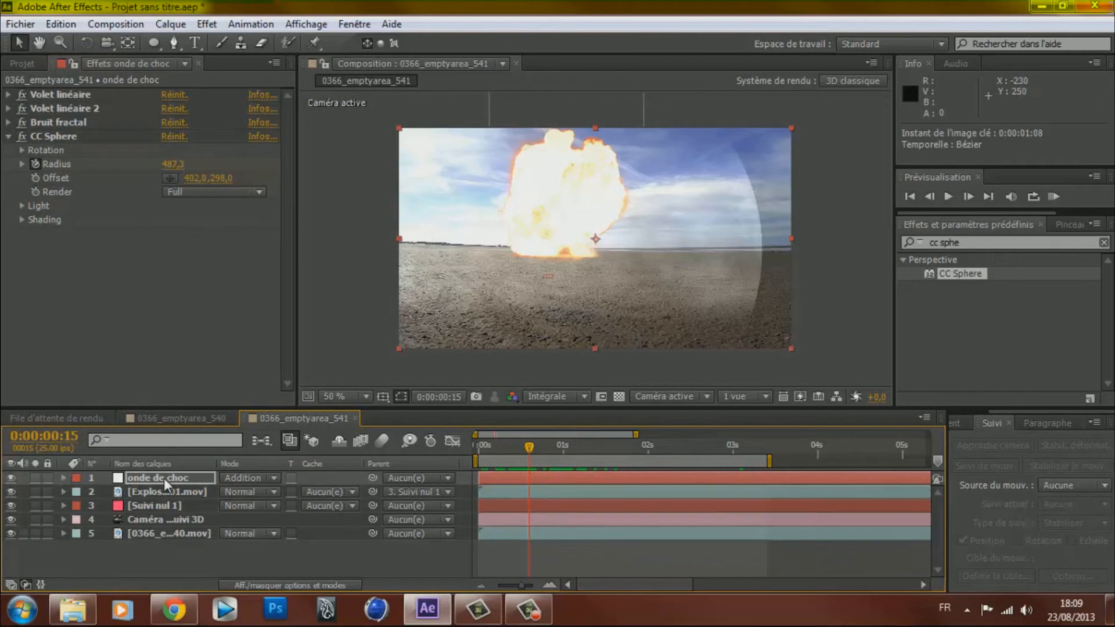
pyautogui.click(207, 24)
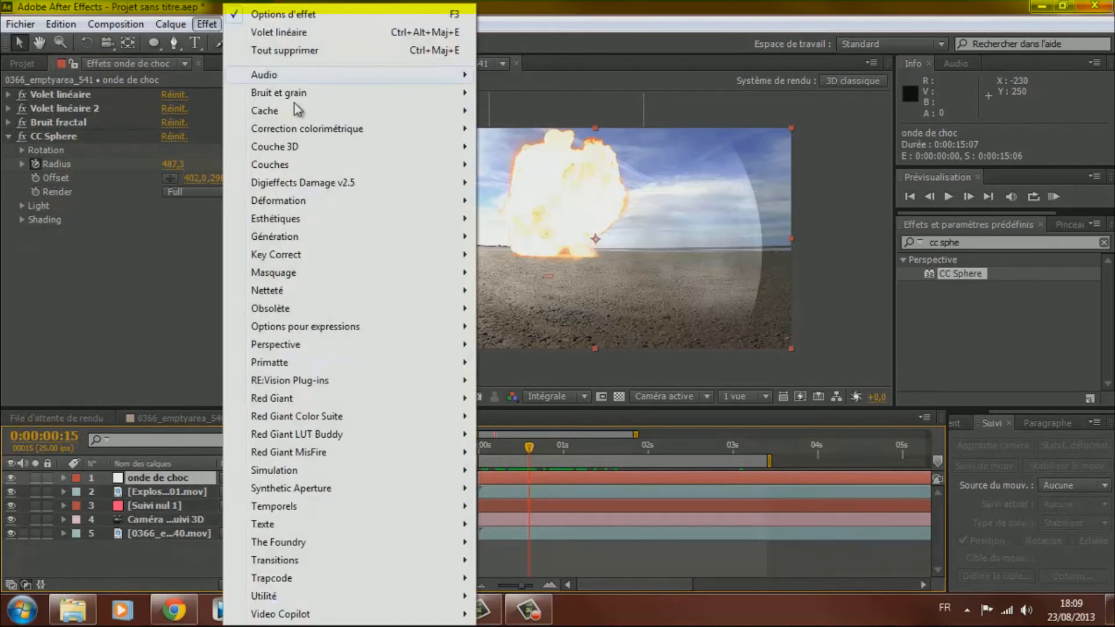
pyautogui.moveTo(312, 130)
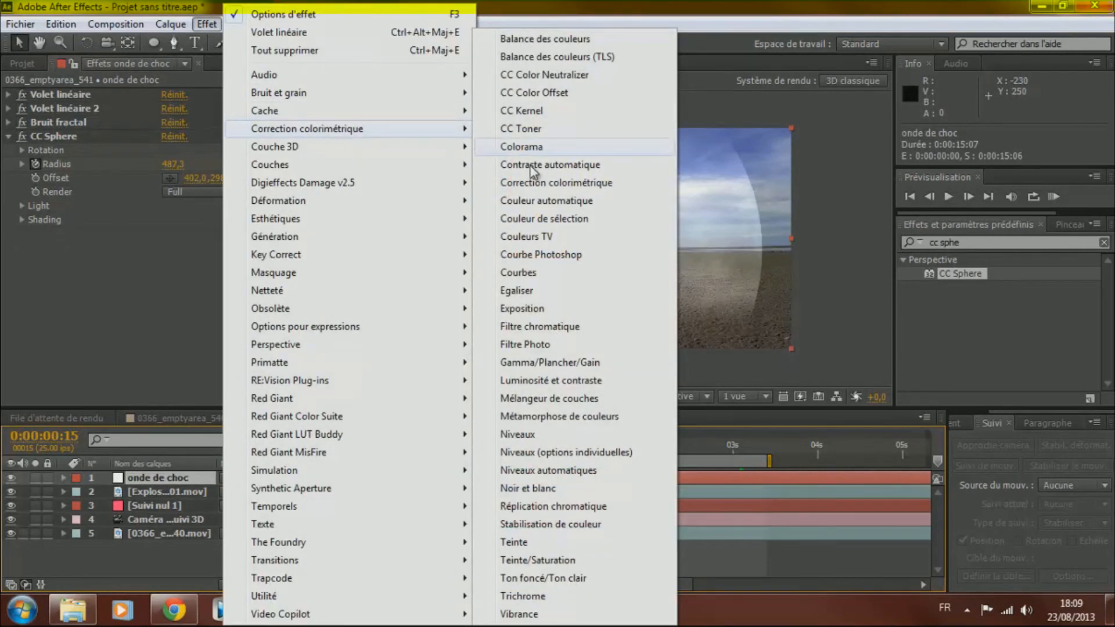
pyautogui.click(528, 279)
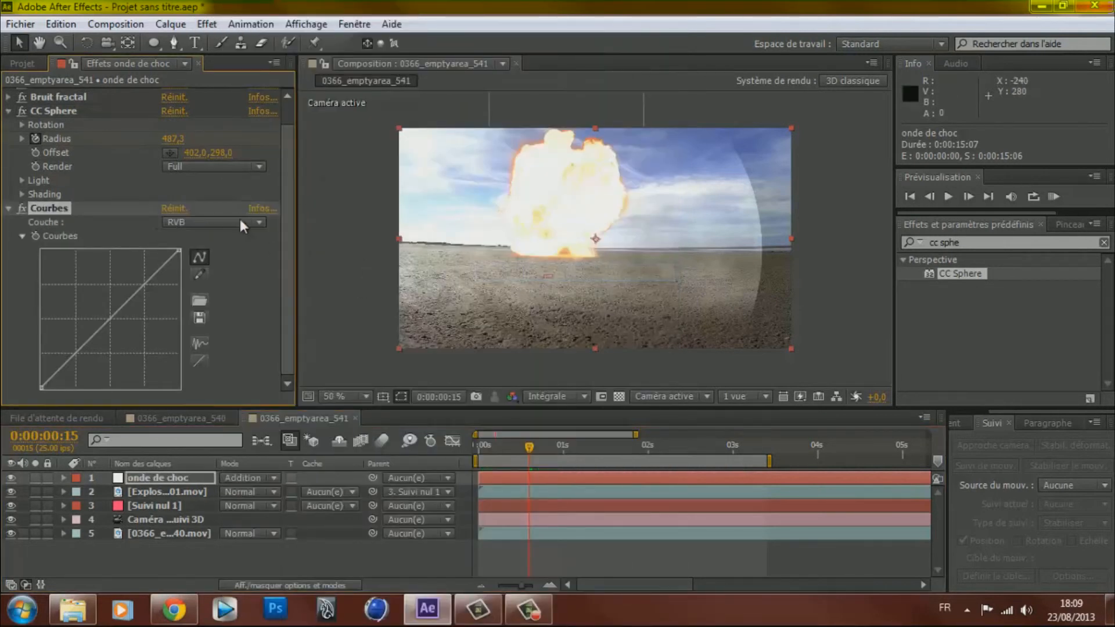
# - In the Courbes effect, raise the Rouge curve strongly and pull the middle of the Bleu curve down
pyautogui.click(218, 218)
pyautogui.click(217, 256)
pyautogui.moveTo(99, 320); pyautogui.dragTo(74, 281)
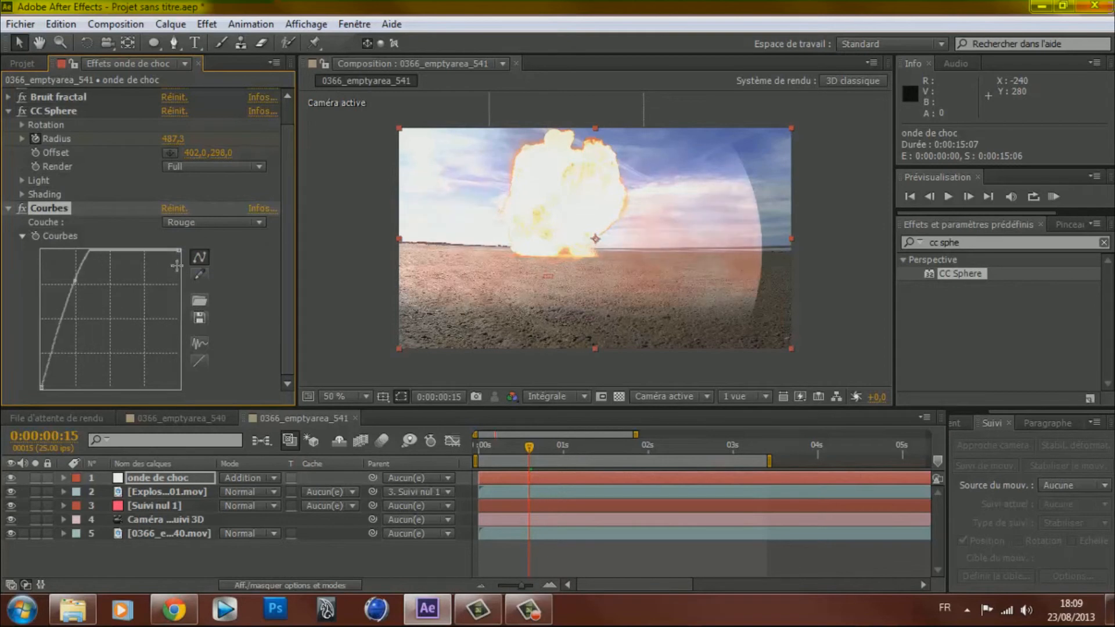
pyautogui.click(218, 223)
pyautogui.click(217, 291)
pyautogui.moveTo(114, 316); pyautogui.dragTo(123, 342)
# - Soften the red tint by pulling the Rouge curve's point back down towards the centre
pyautogui.click(186, 224)
pyautogui.click(193, 255)
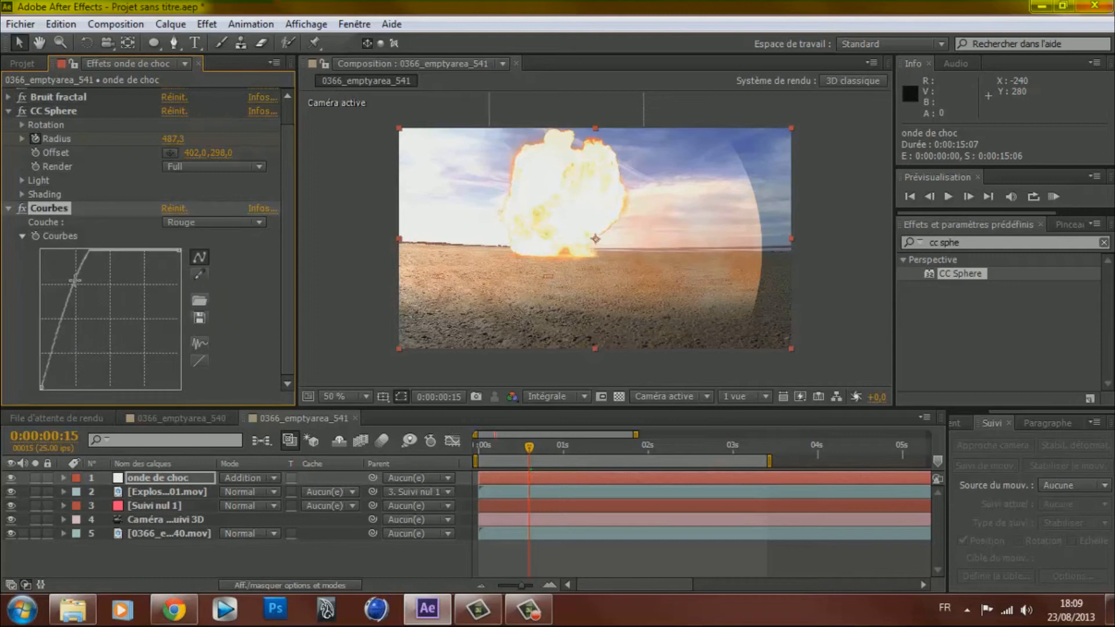
pyautogui.moveTo(89, 296); pyautogui.dragTo(114, 323)
# - Lower the middle of the Alpha curve slightly and check the tinted shockwave at frame 0:00:00:13
pyautogui.click(186, 224)
pyautogui.click(192, 312)
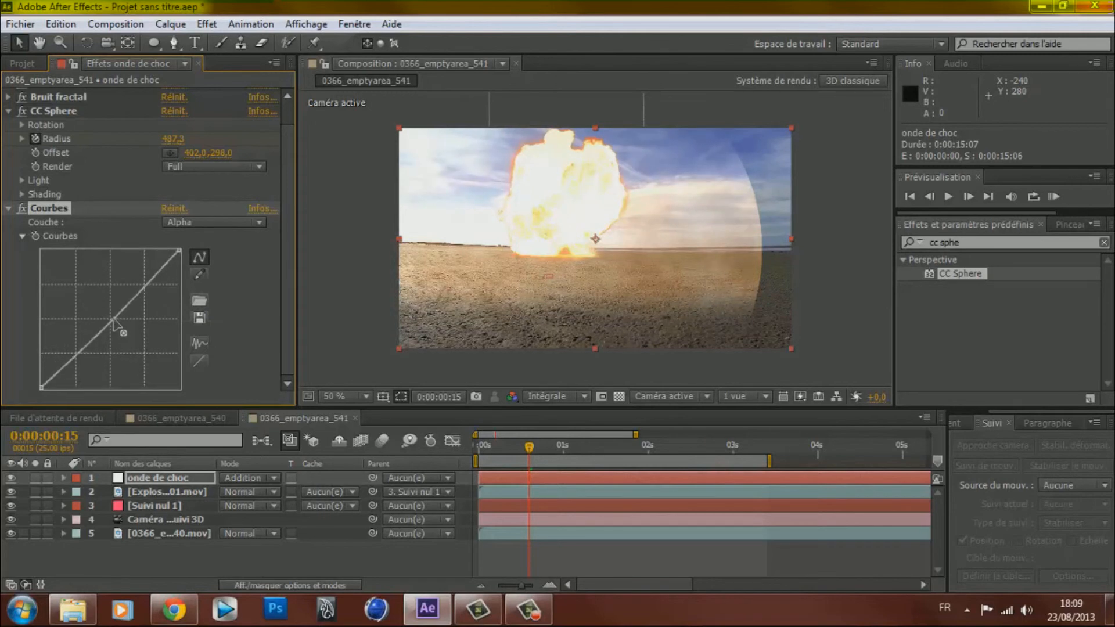
pyautogui.click(195, 357)
pyautogui.moveTo(111, 320); pyautogui.dragTo(110, 330)
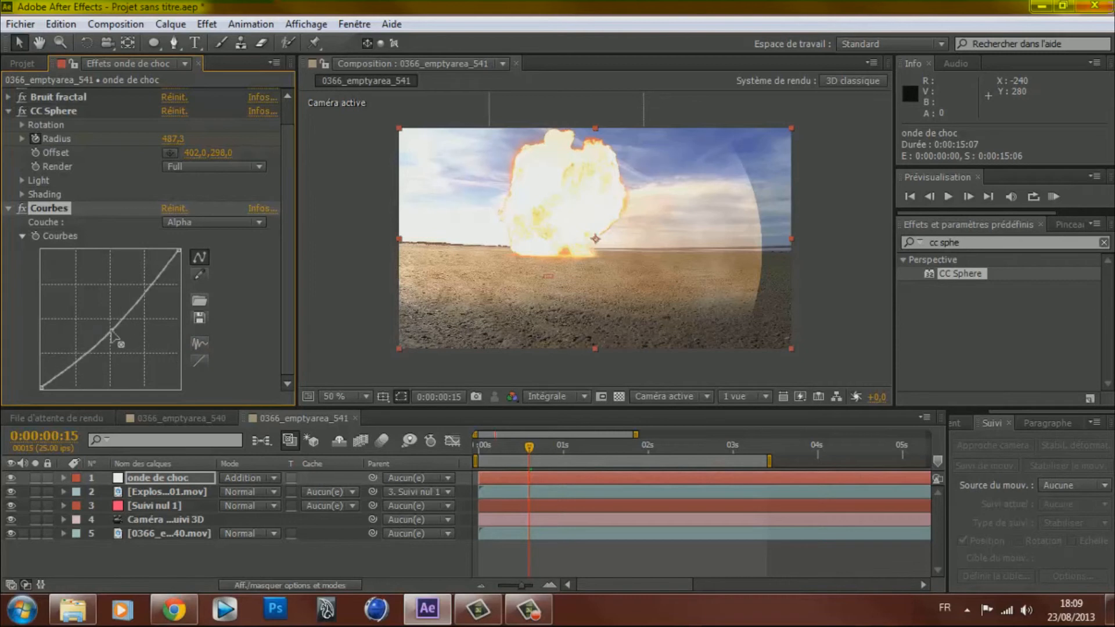
pyautogui.click(487, 448)
pyautogui.moveTo(495, 448); pyautogui.dragTo(520, 445)
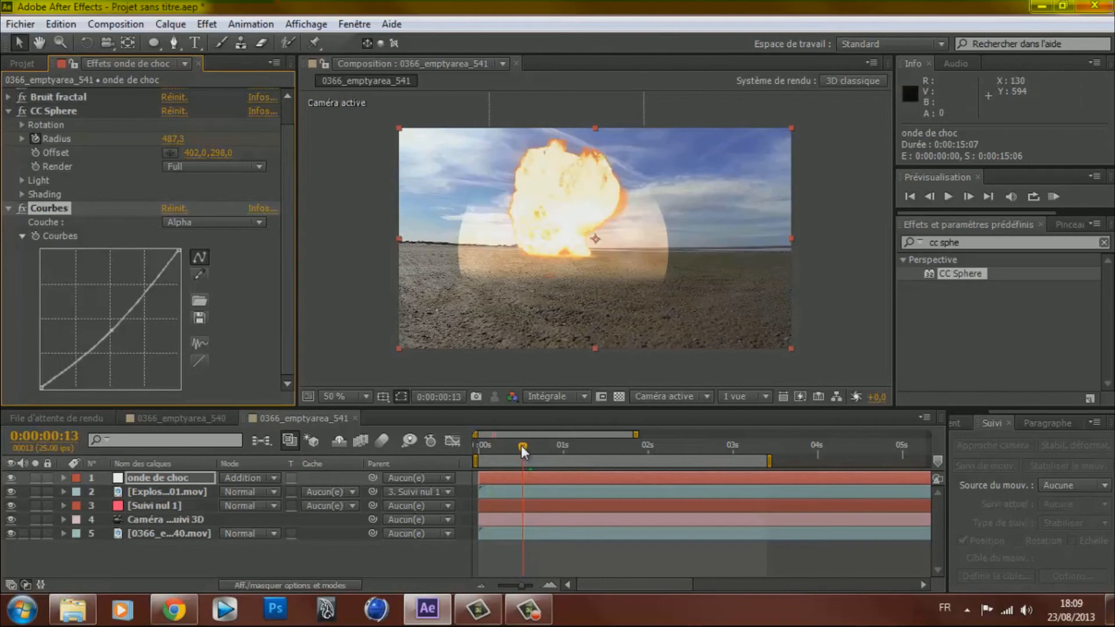
# - Collapse the CC Sphere and Courbes effects and show the layer switches instead of the blending mode columns
pyautogui.click(9, 207)
pyautogui.click(8, 136)
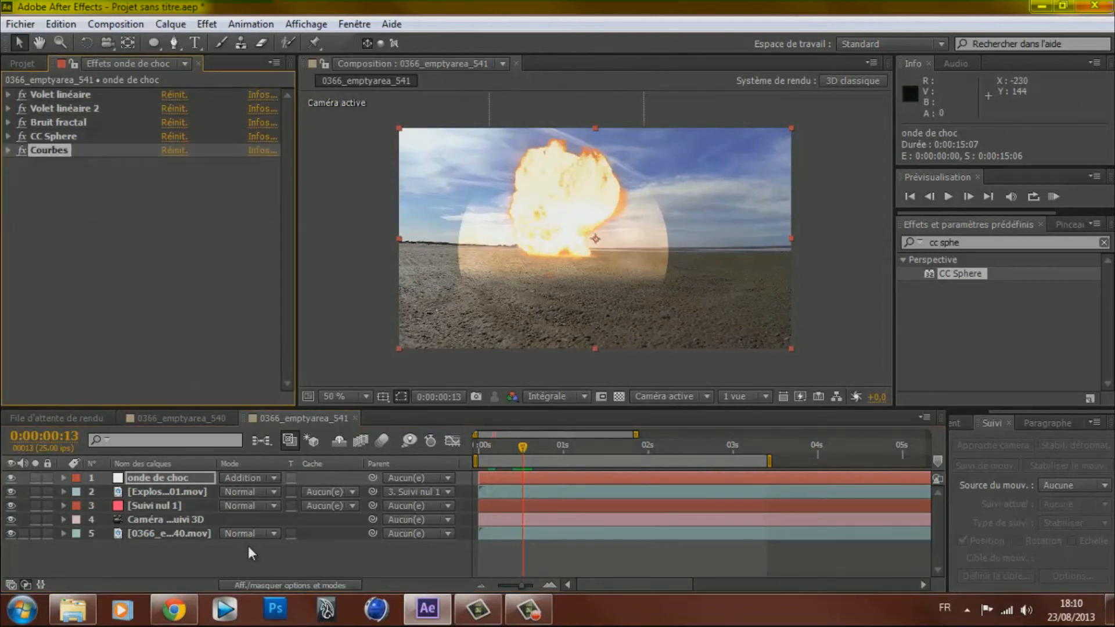
pyautogui.click(229, 553)
pyautogui.click(281, 580)
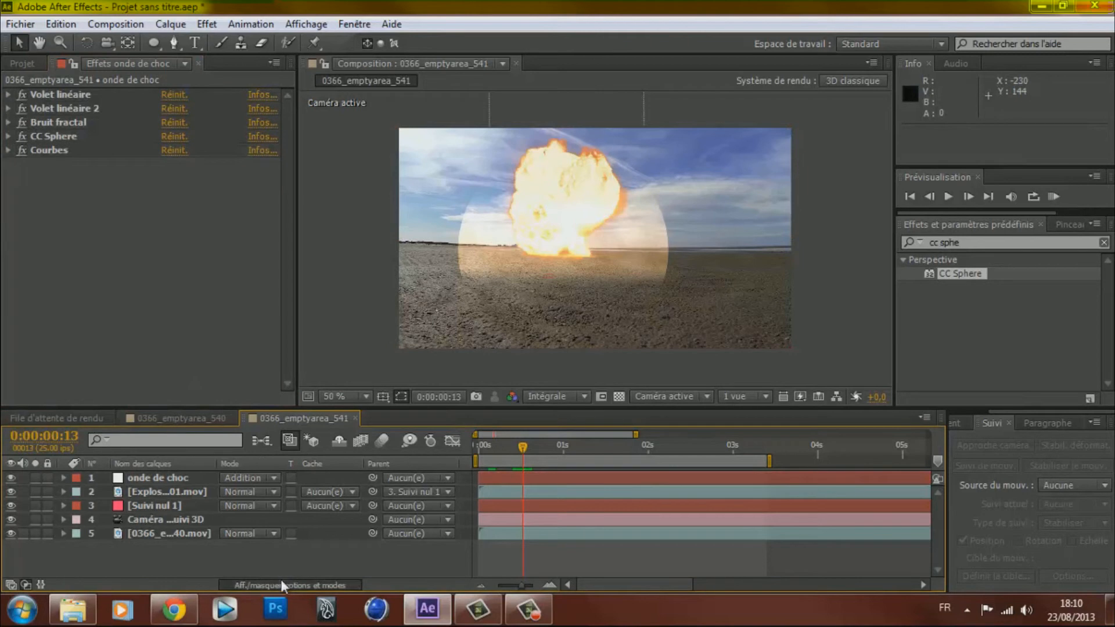
# - Enable motion blur on the Explosion_01.mov and onde de choc layers and for the whole composition
pyautogui.click(163, 495)
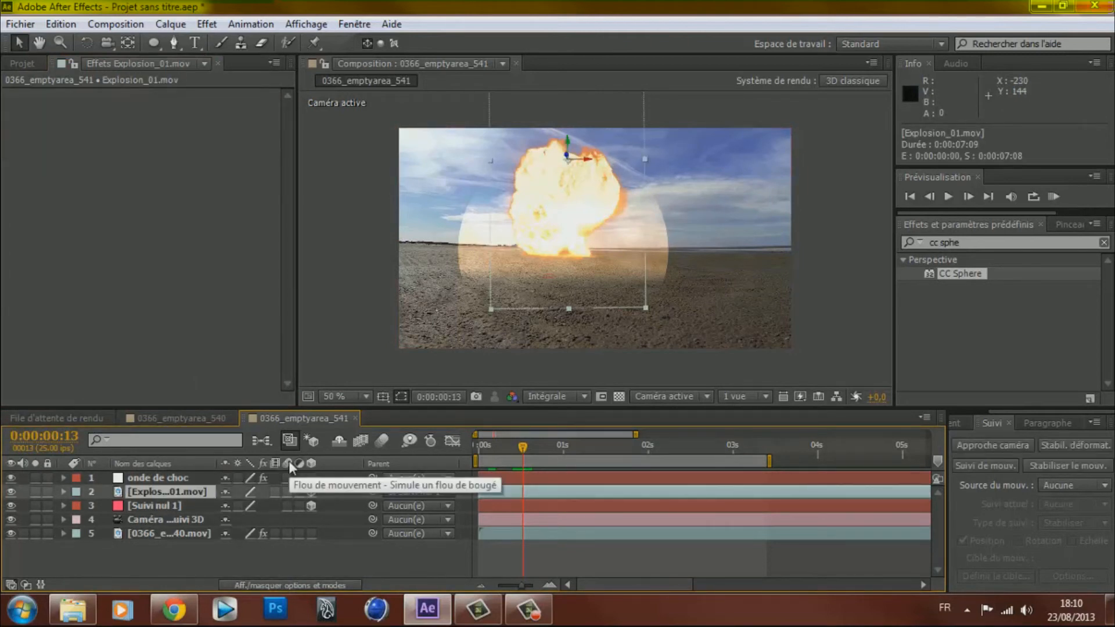
pyautogui.click(287, 489)
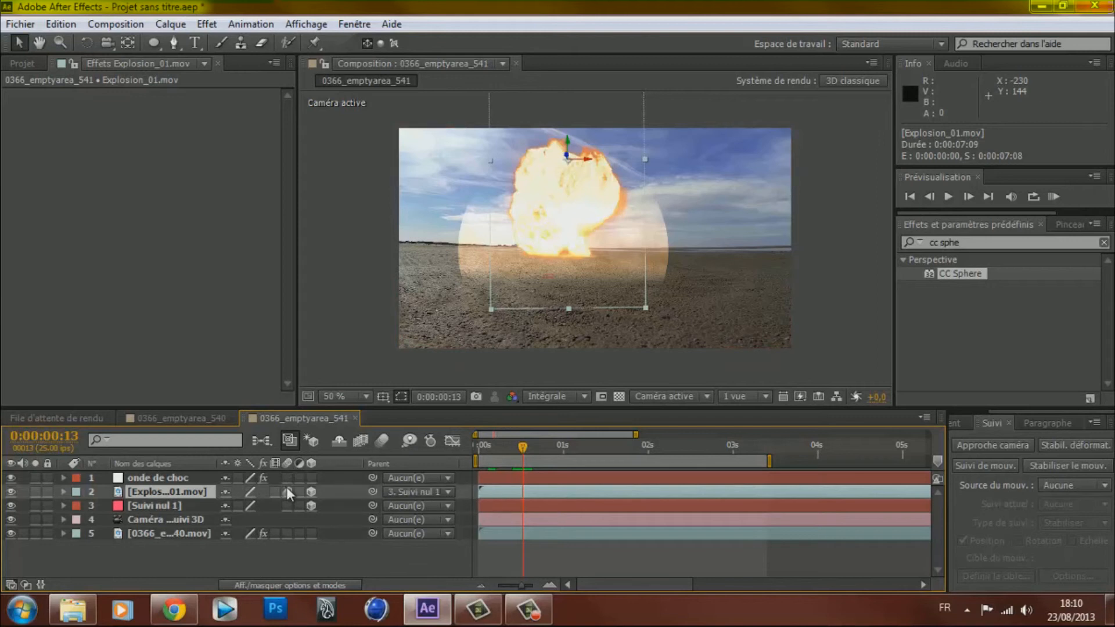
pyautogui.click(173, 478)
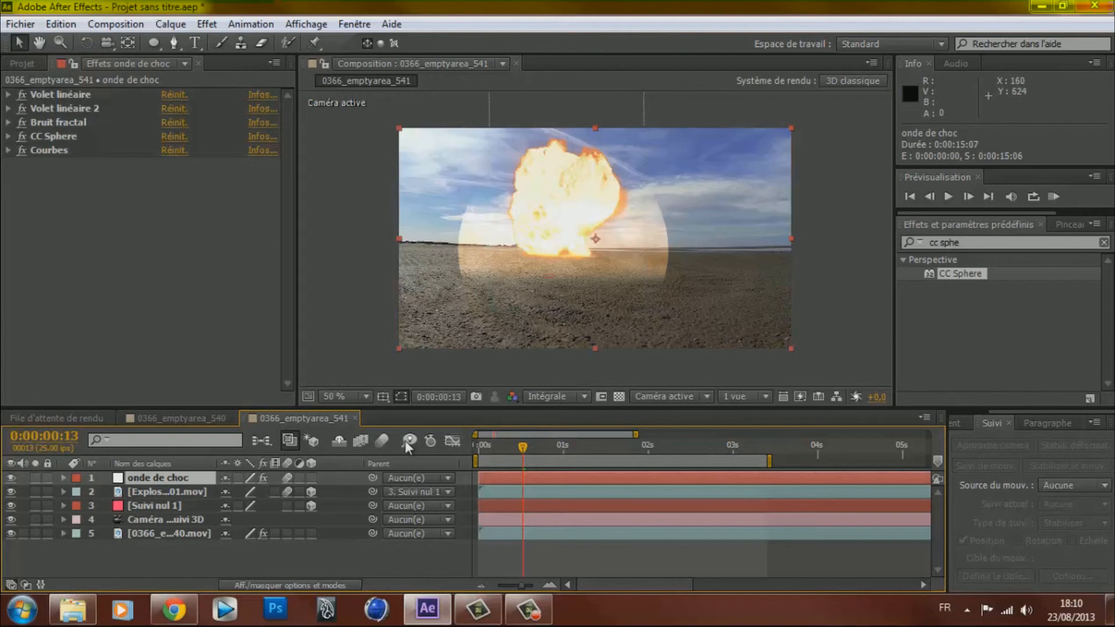
pyautogui.click(381, 441)
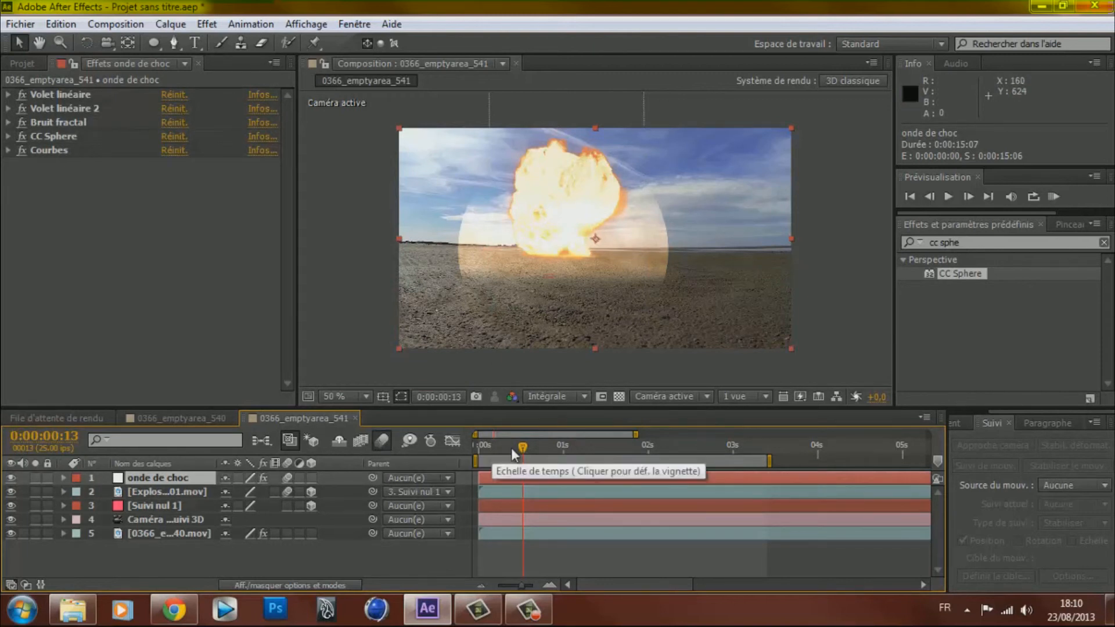
pyautogui.moveTo(510, 449); pyautogui.dragTo(522, 448)
# - Find the CC Force Motion Blur effect and apply it to the onde de choc layer
pyautogui.click(944, 243)
pyautogui.press('BackSpace')
pyautogui.click(337, 558)
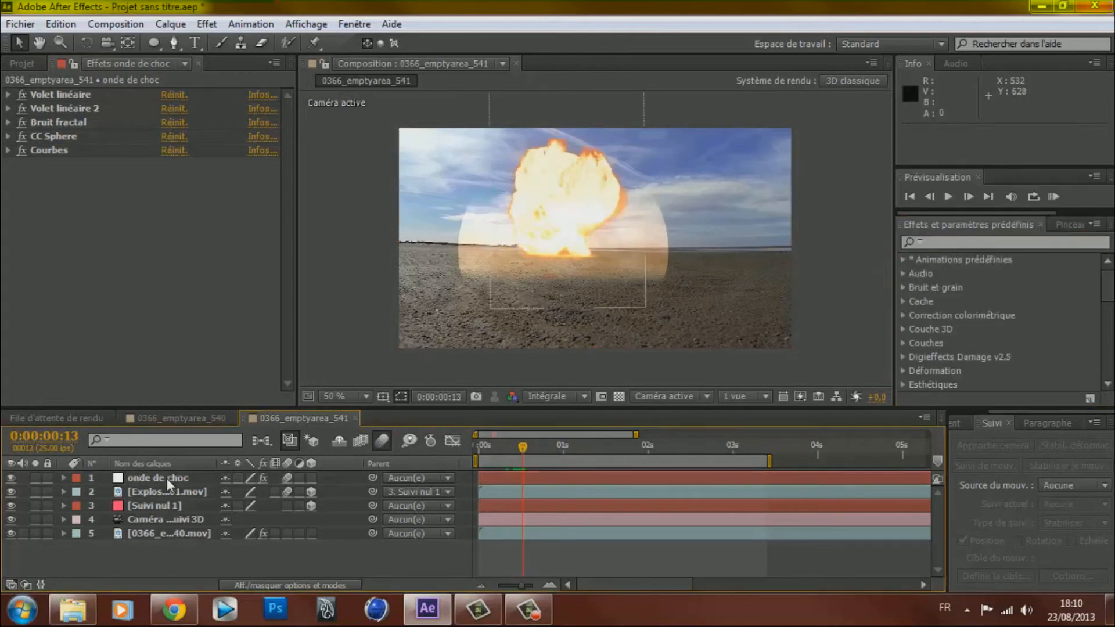
pyautogui.click(165, 478)
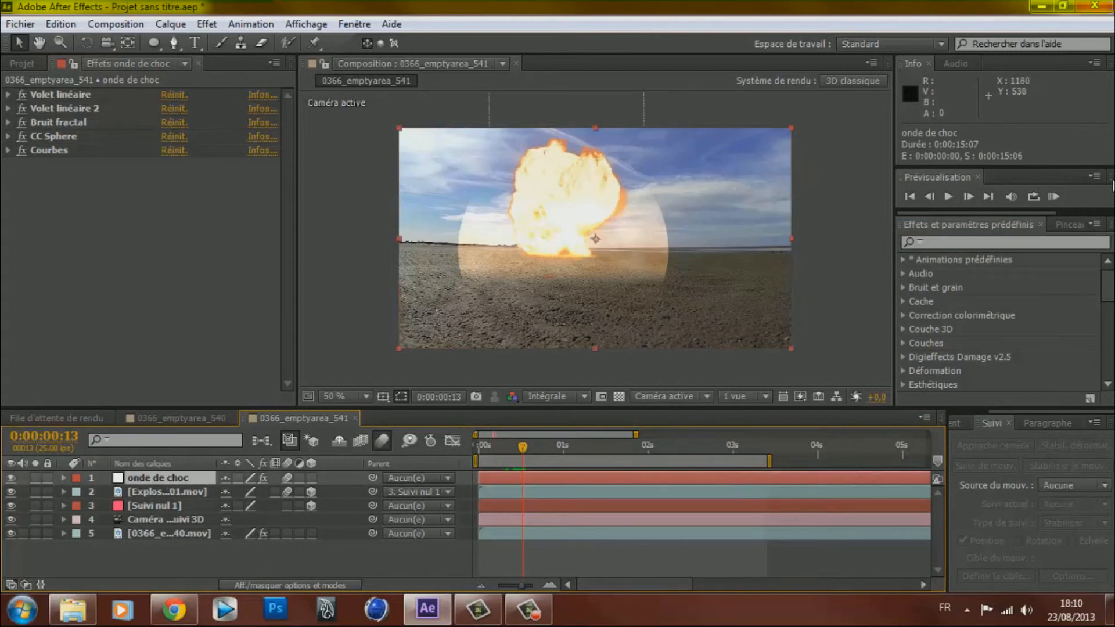
pyautogui.click(966, 241)
pyautogui.write('cc force')
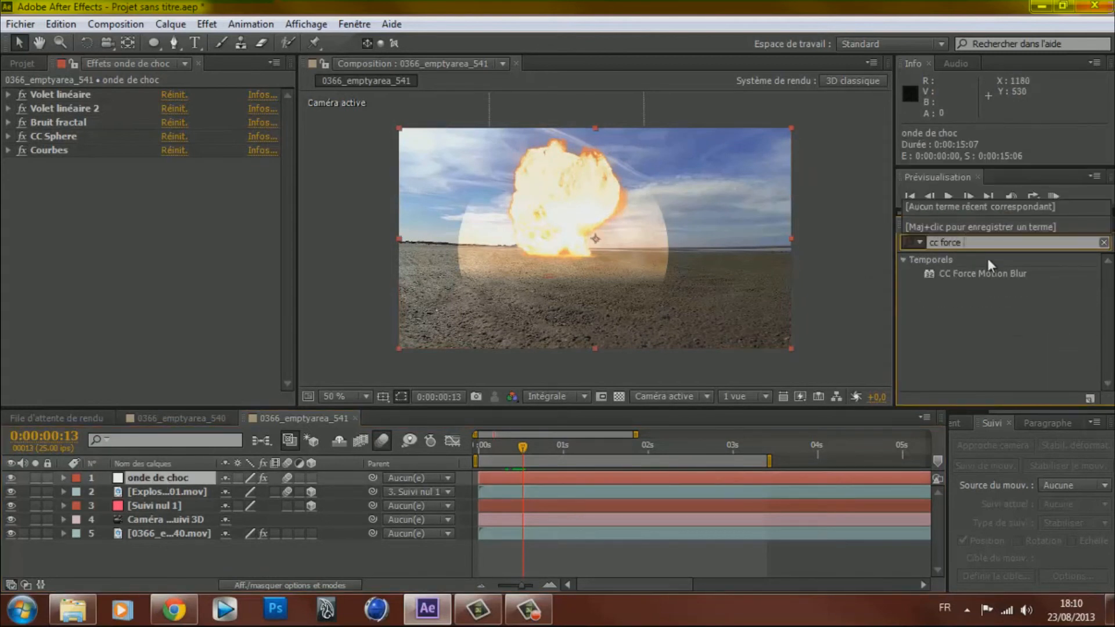
pyautogui.moveTo(988, 269); pyautogui.dragTo(198, 477)
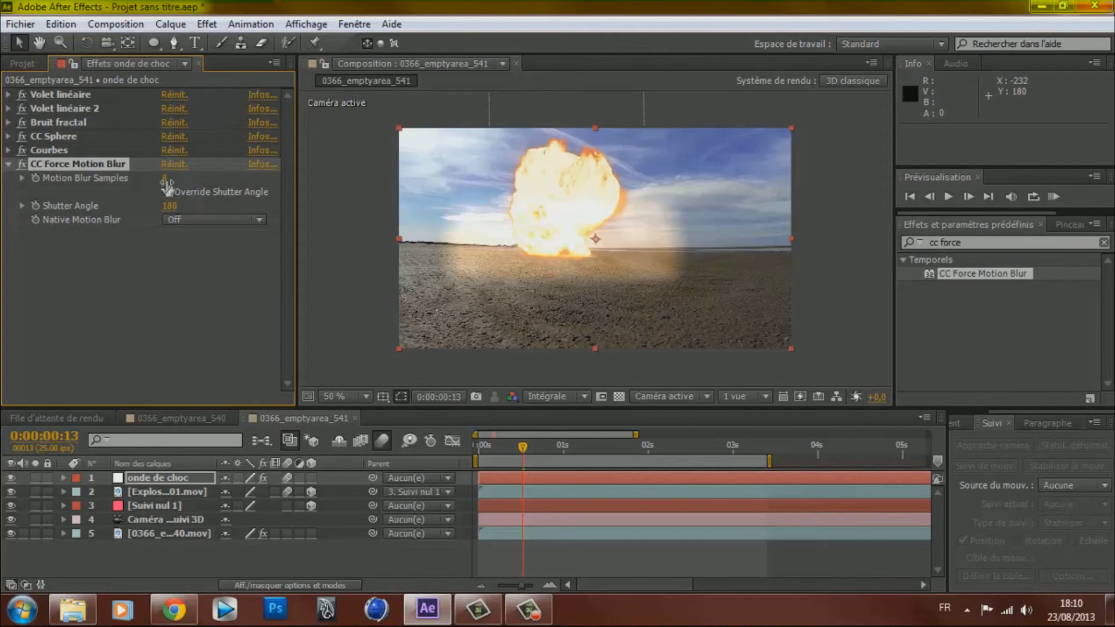
# - Inspect the shockwave's blurred edge up close, then set CC Force Motion Blur's Motion Blur Samples to 12
pyautogui.scroll(4, 745, 251)
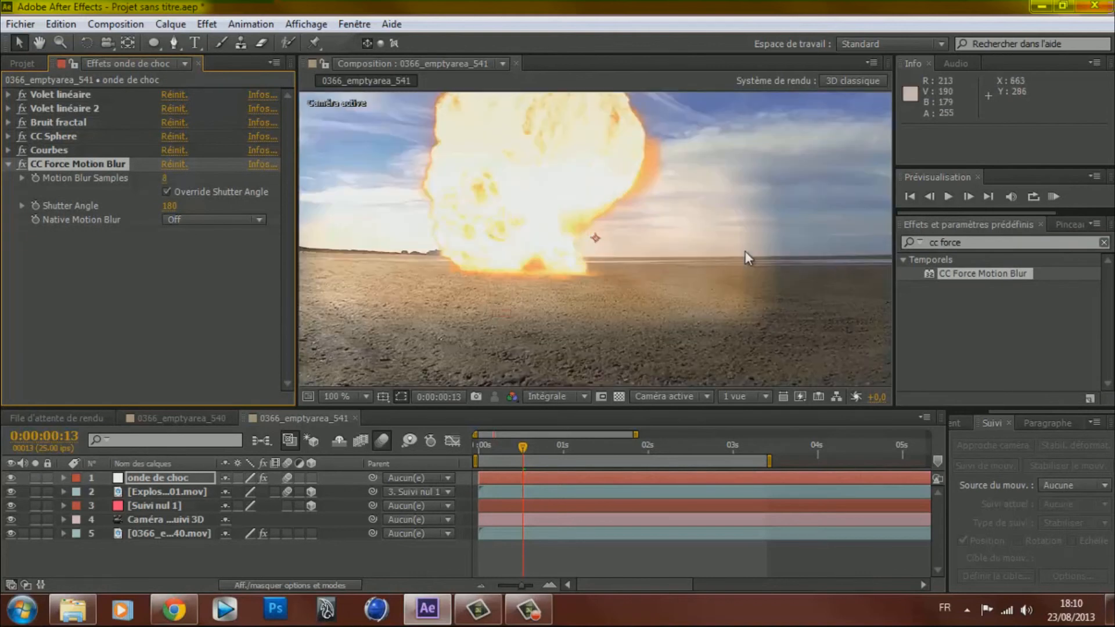
pyautogui.moveTo(764, 263); pyautogui.dragTo(468, 258)
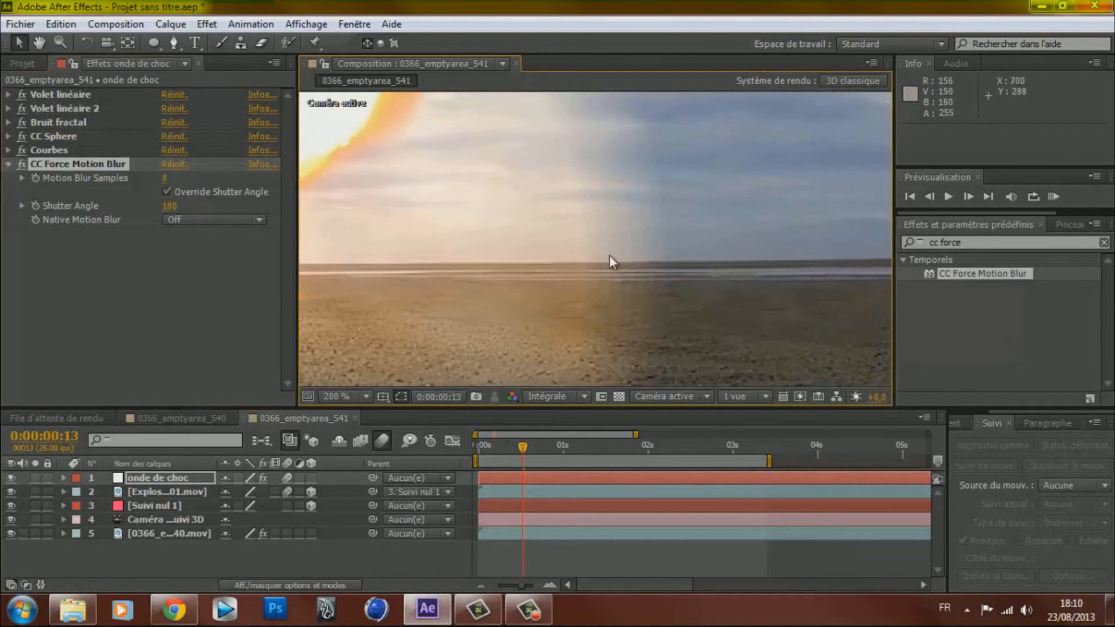
pyautogui.click(336, 396)
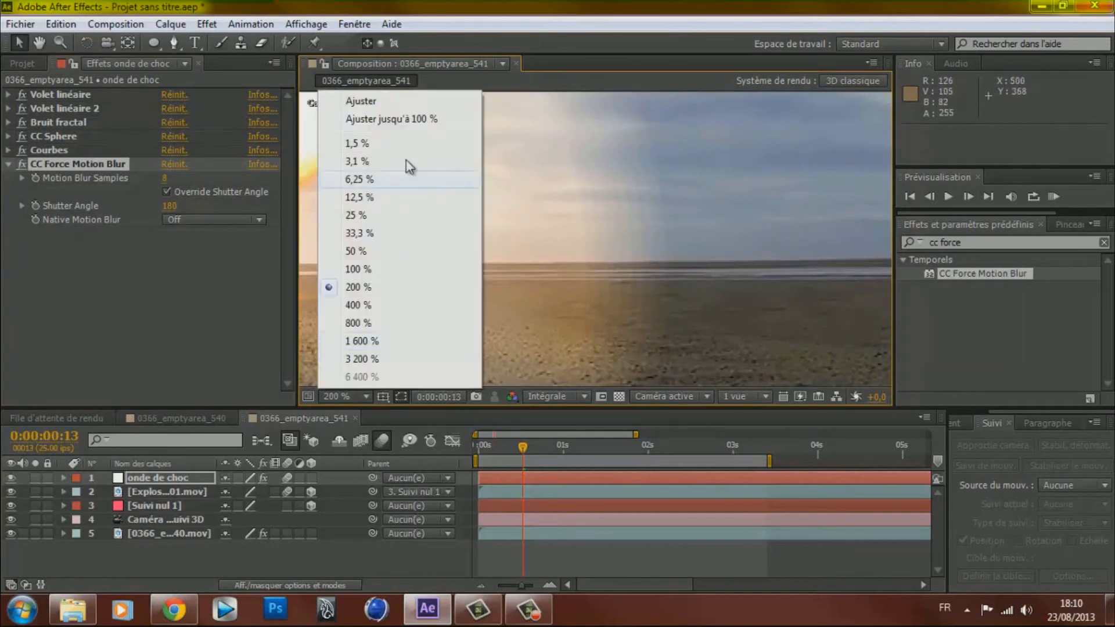
pyautogui.click(401, 119)
pyautogui.click(166, 177)
pyautogui.write('12')
pyautogui.press('Return')
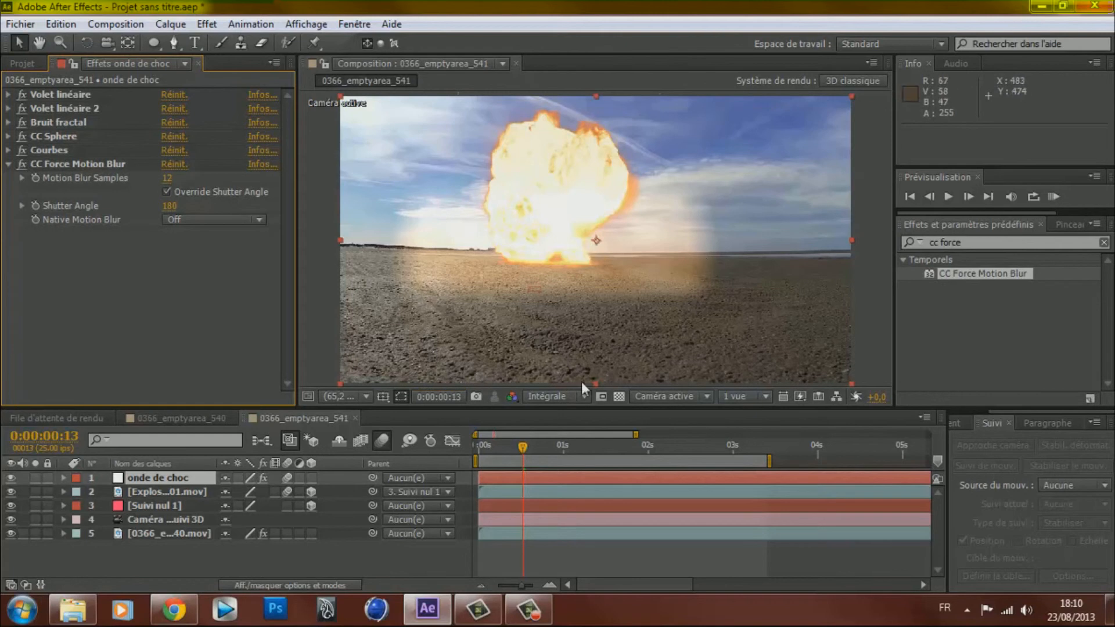
# - Lower the preview resolution to Un tiers and preview the motion-blurred explosion from frame 0:00:00:00
pyautogui.moveTo(495, 447); pyautogui.dragTo(512, 448)
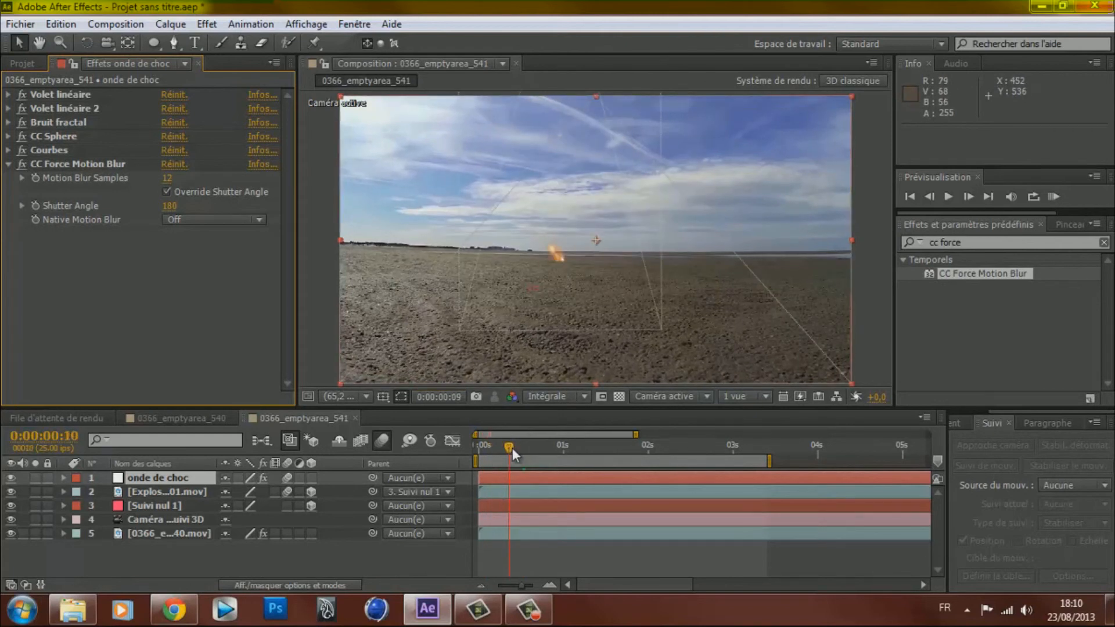
pyautogui.moveTo(512, 448); pyautogui.dragTo(517, 447)
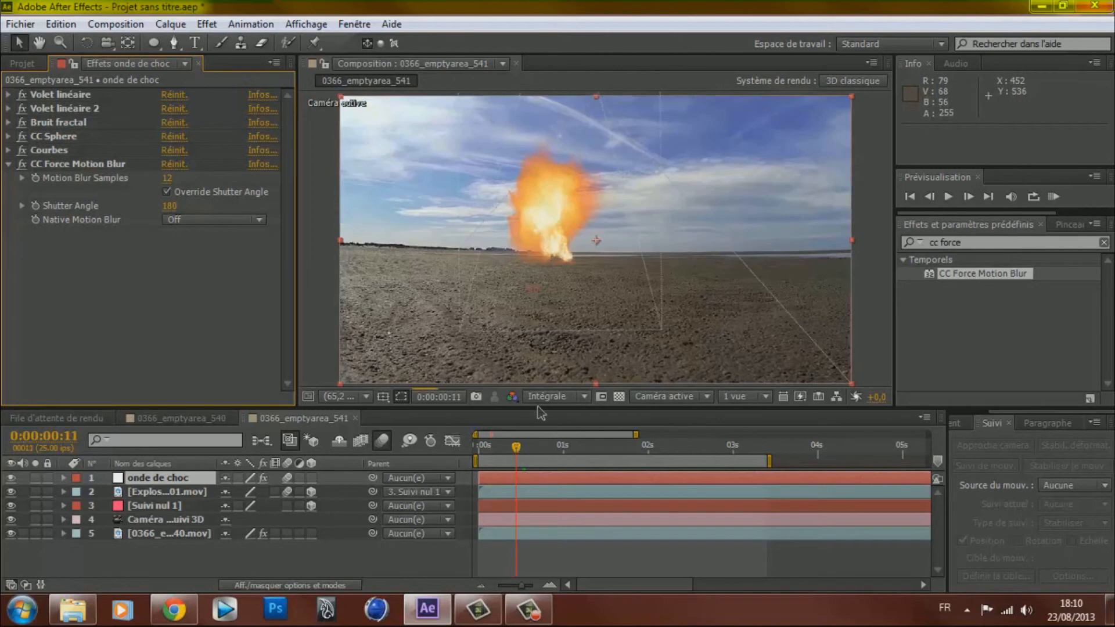
pyautogui.click(348, 397)
pyautogui.click(373, 119)
pyautogui.click(546, 396)
pyautogui.click(557, 476)
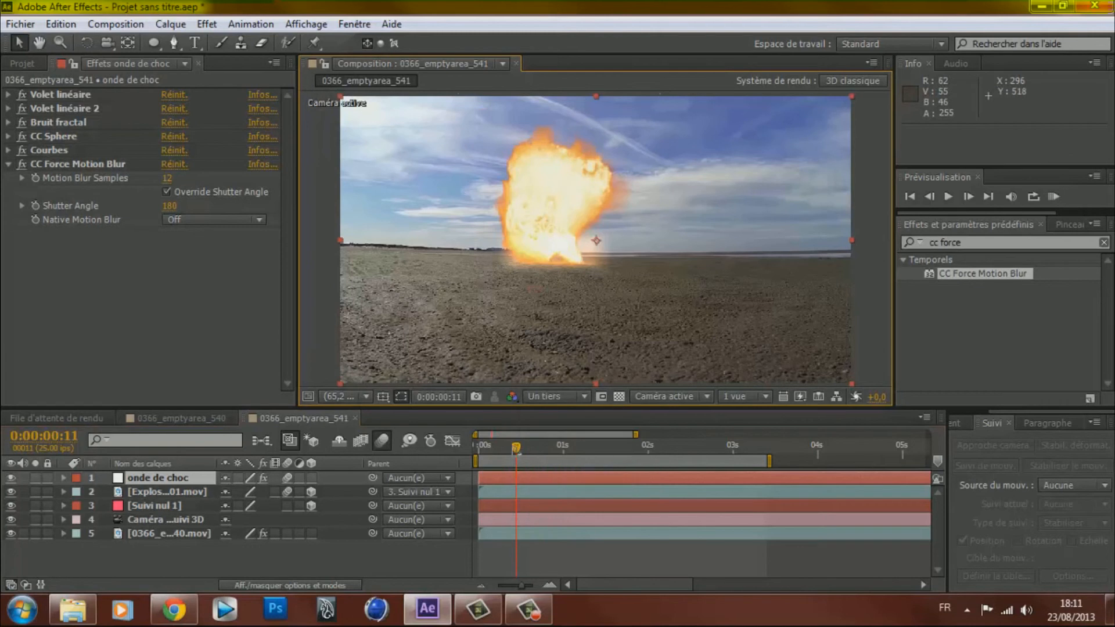
pyautogui.click(493, 444)
pyautogui.moveTo(499, 448); pyautogui.dragTo(462, 454)
pyautogui.press(',')
pyautogui.click(348, 396)
pyautogui.click(389, 119)
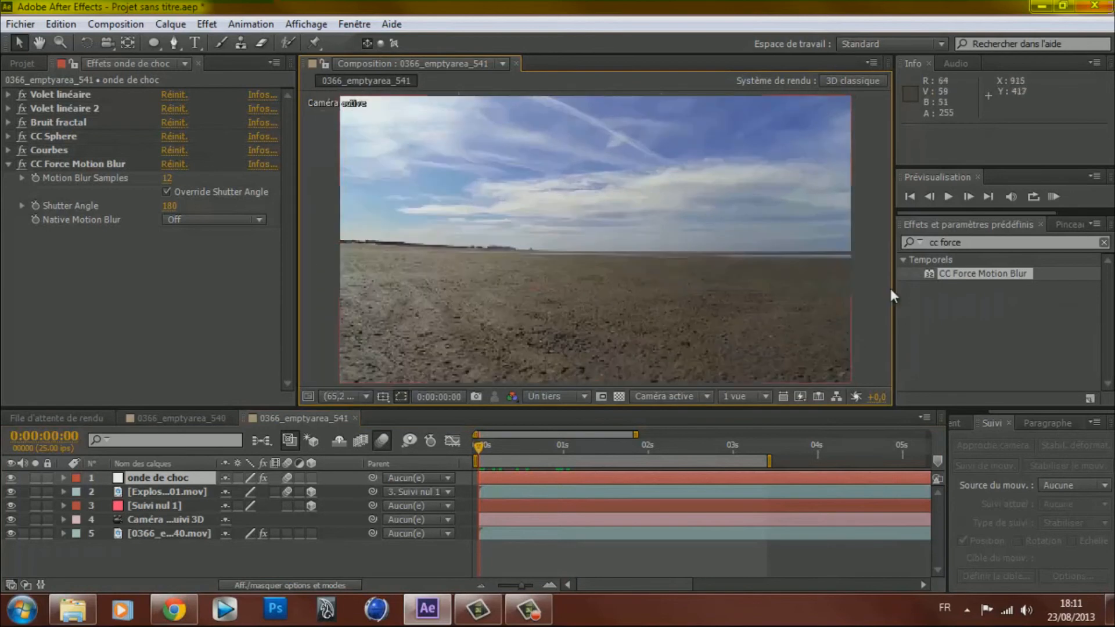
# - Clear the effects search and restore the preview resolution to Intégrale, ending at frame 0:00:00:16
pyautogui.click(910, 242)
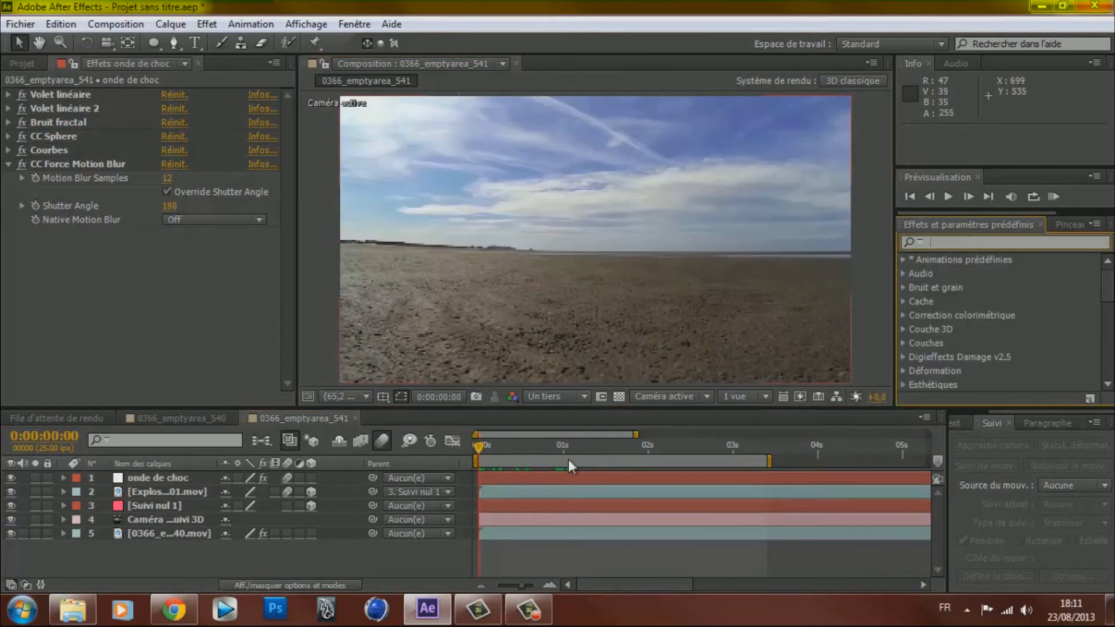
pyautogui.click(376, 560)
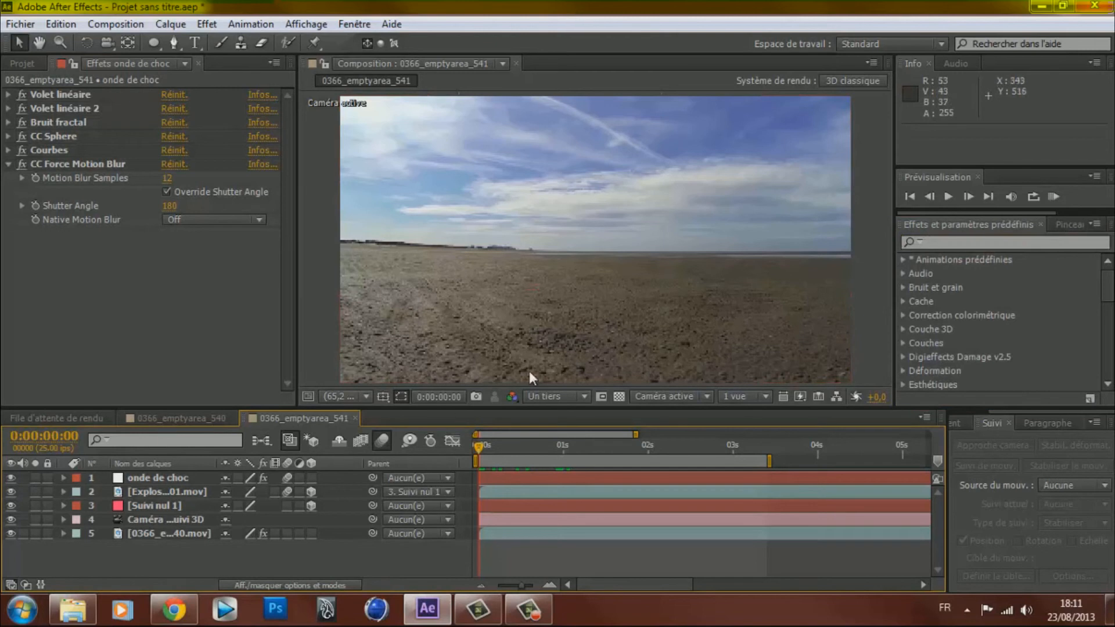
pyautogui.click(584, 397)
pyautogui.click(555, 440)
pyautogui.moveTo(498, 453); pyautogui.dragTo(532, 449)
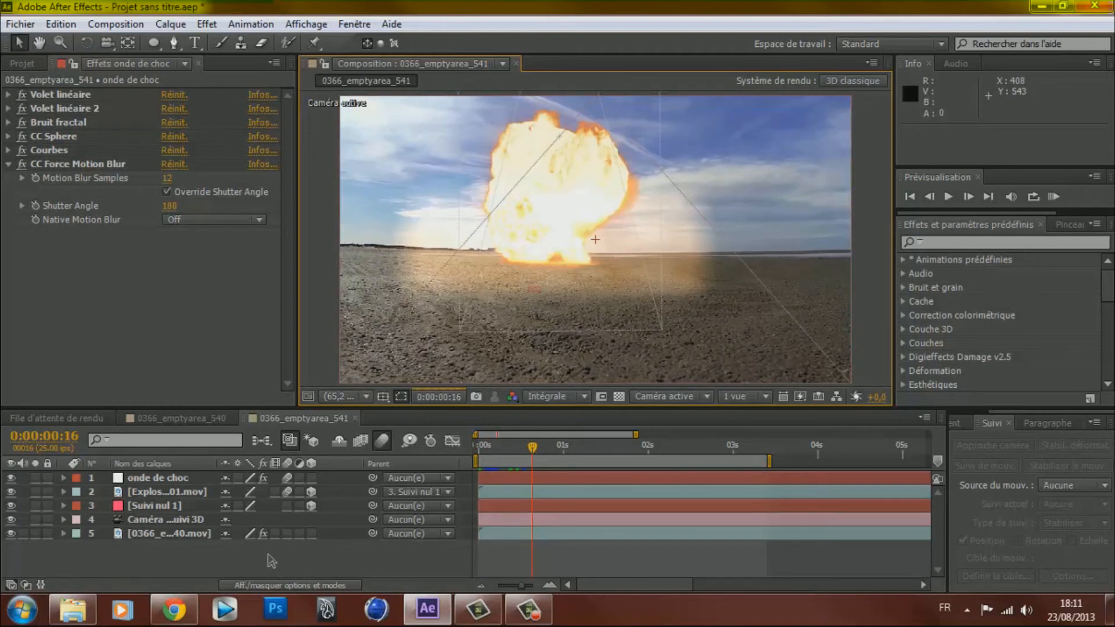
# - Create an adjustment layer above all the other layers in the composition
pyautogui.rightClick(230, 553)
pyautogui.moveTo(290, 385)
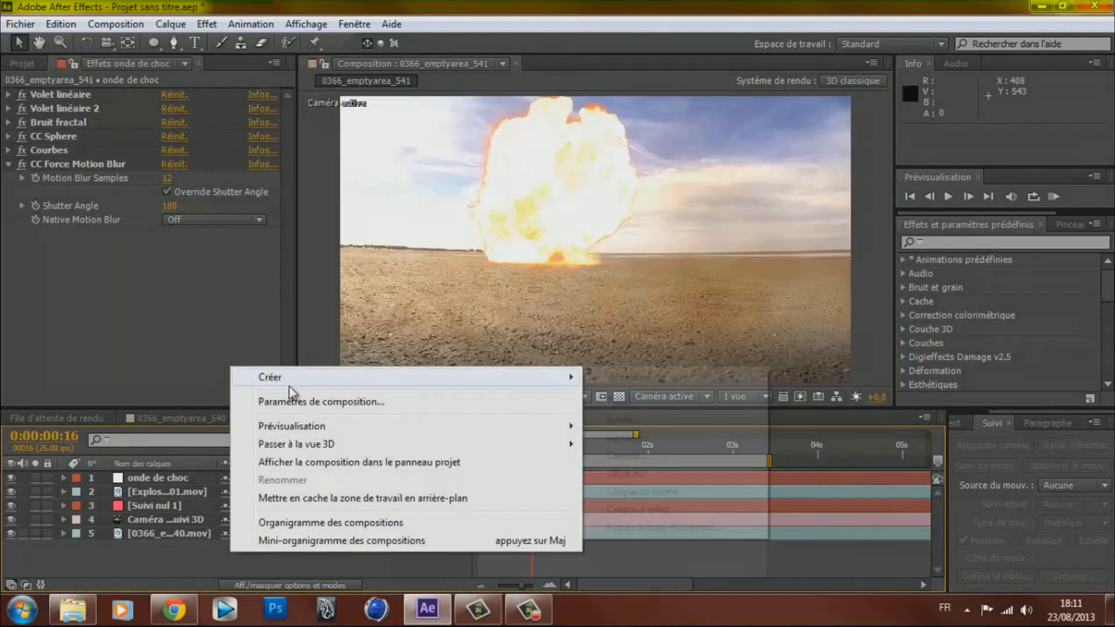
pyautogui.click(650, 507)
# - Apply the Teinte effect to the adjustment layer and reduce its Facteur to 11 %
pyautogui.click(210, 23)
pyautogui.moveTo(445, 133)
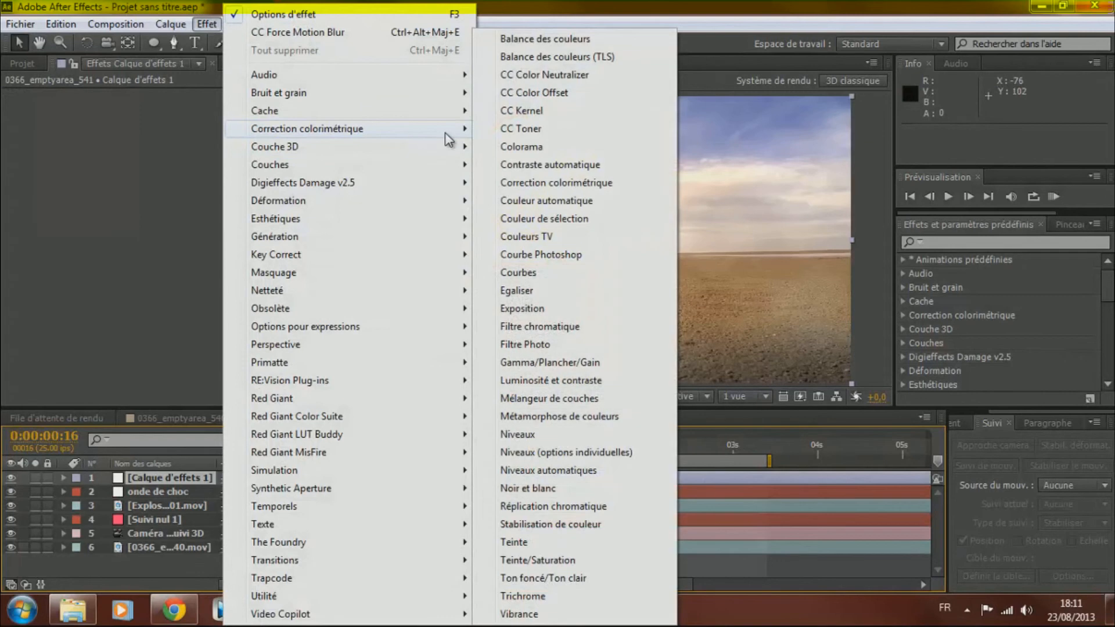
pyautogui.click(514, 542)
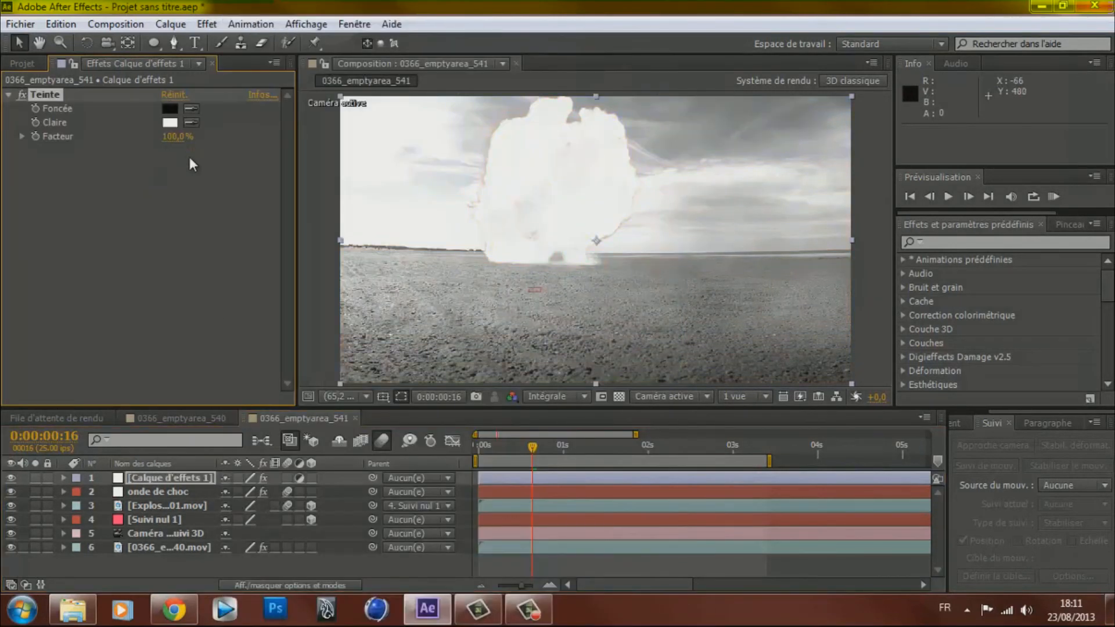
pyautogui.moveTo(156, 137); pyautogui.dragTo(106, 145)
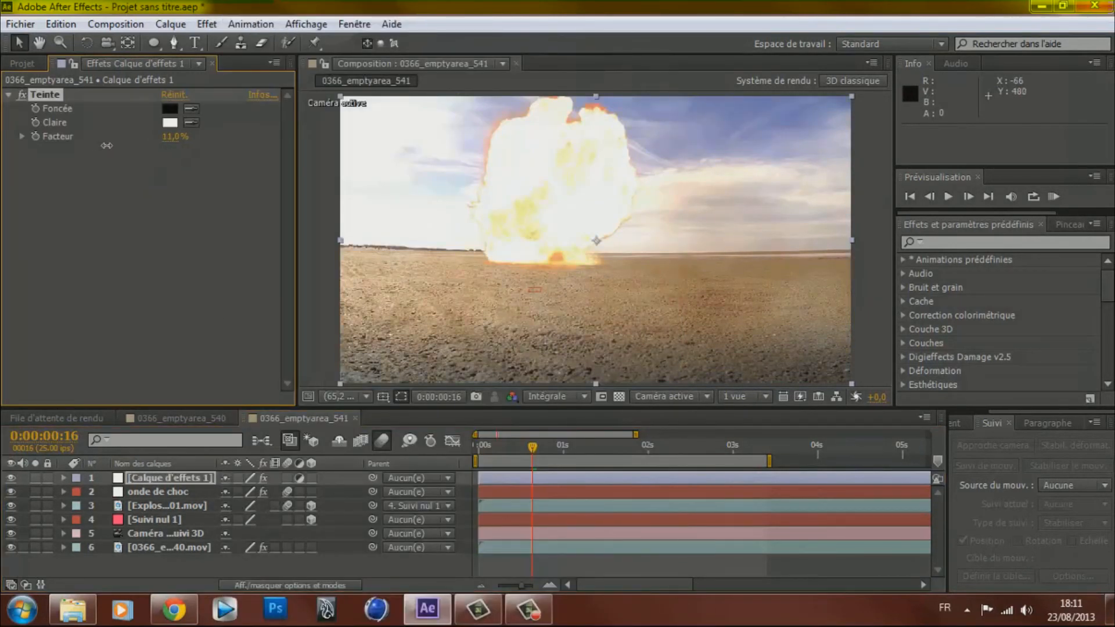
# - Add the Courbes effect to the adjustment layer, shape an S-shaped RVB curve and check it at frame 0:00:00:14
pyautogui.click(251, 24)
pyautogui.moveTo(207, 23)
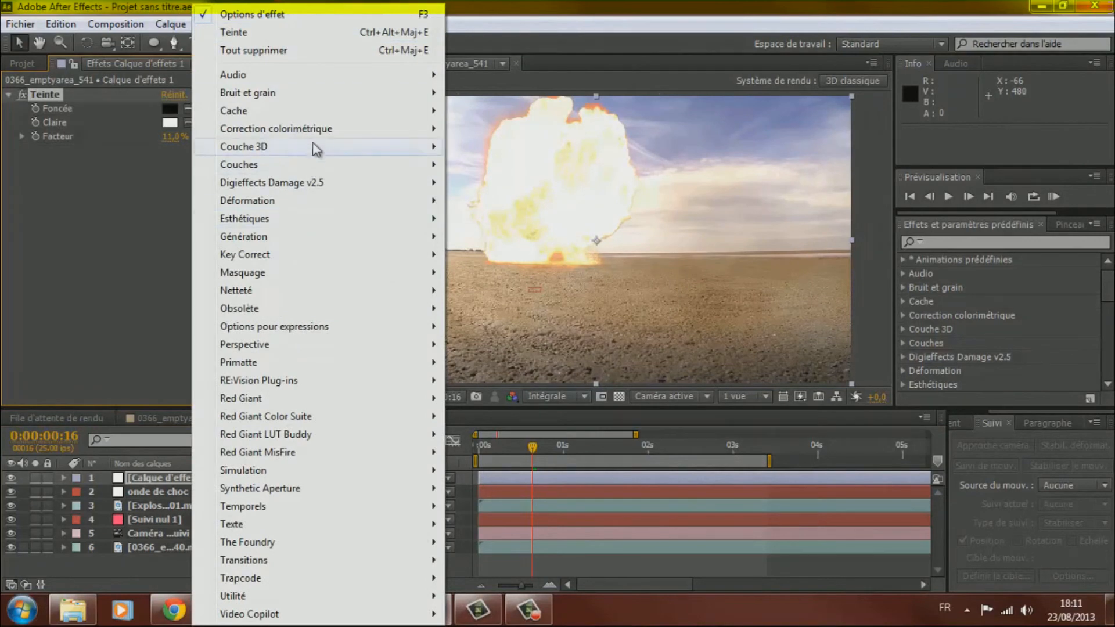
pyautogui.click(500, 265)
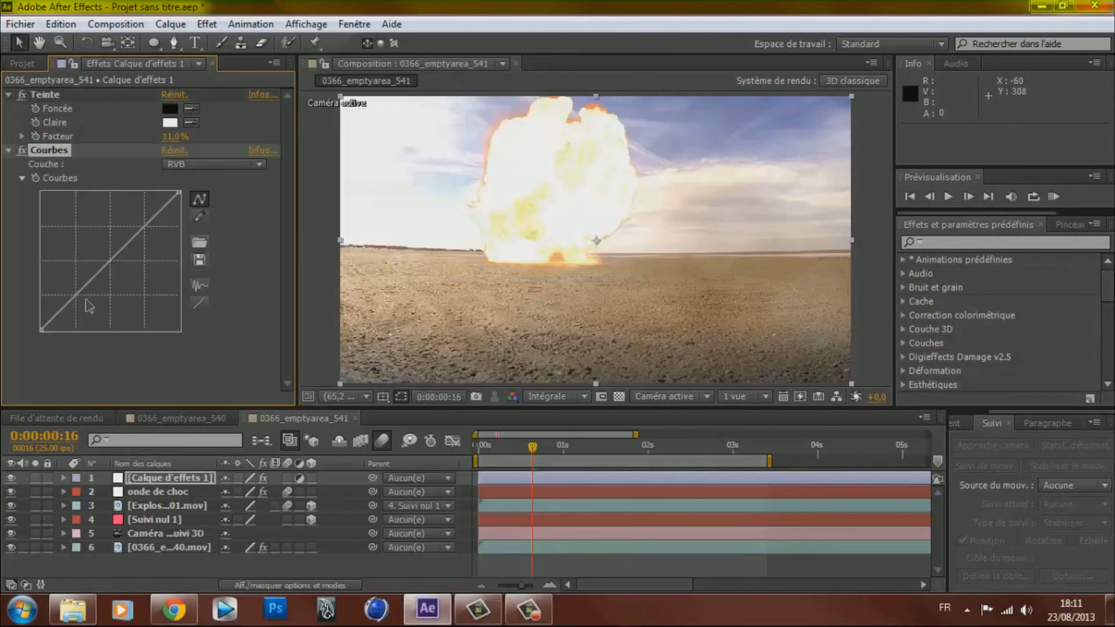
pyautogui.moveTo(87, 285); pyautogui.dragTo(84, 303)
pyautogui.moveTo(152, 218)
pyautogui.mouseDown()
pyautogui.moveTo(156, 199)
pyautogui.moveTo(140, 219)
pyautogui.mouseUp()
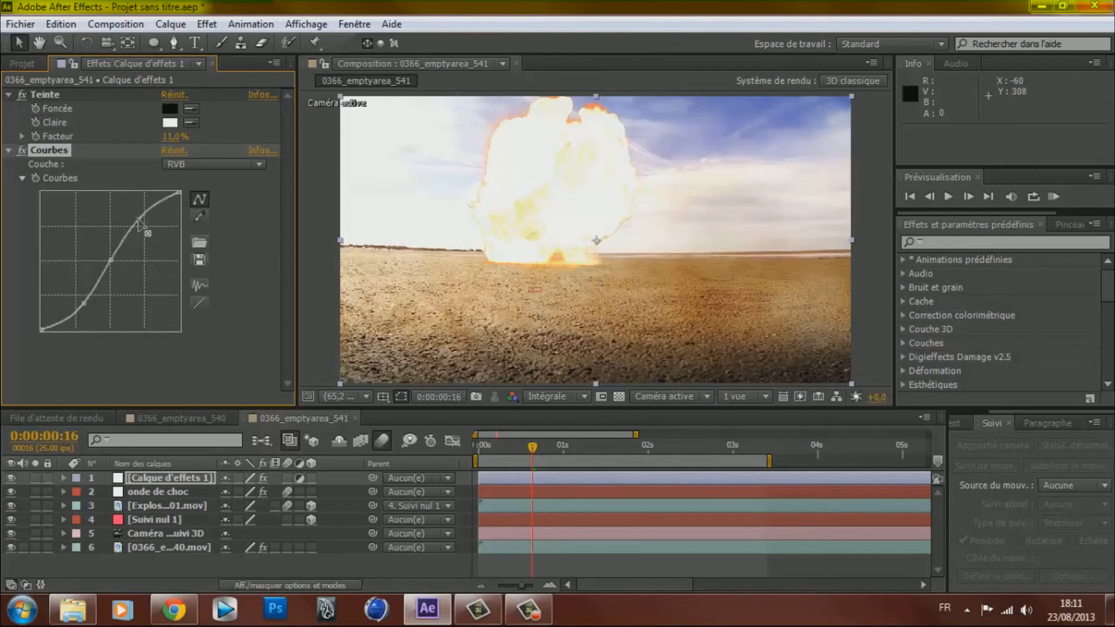
pyautogui.moveTo(531, 446)
pyautogui.mouseDown()
pyautogui.moveTo(505, 447)
pyautogui.moveTo(527, 448)
pyautogui.mouseUp()
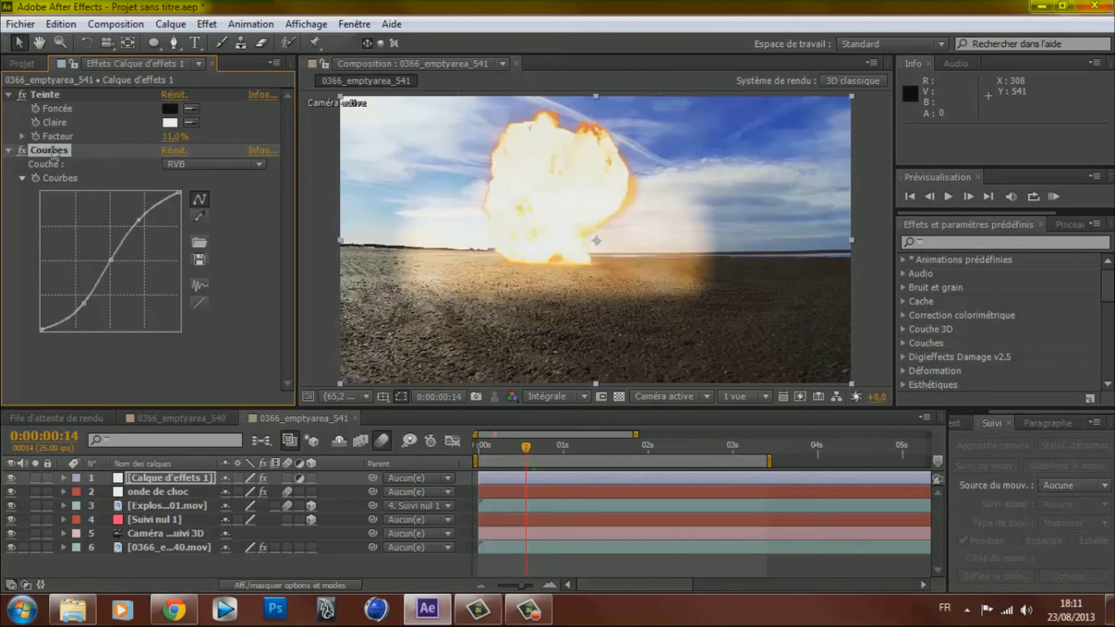
# - Delete the Courbes and Teinte effects from the adjustment layer
pyautogui.press('Delete')
pyautogui.click(48, 93)
pyautogui.press('Delete')
pyautogui.rightClick(160, 233)
pyautogui.click(92, 135)
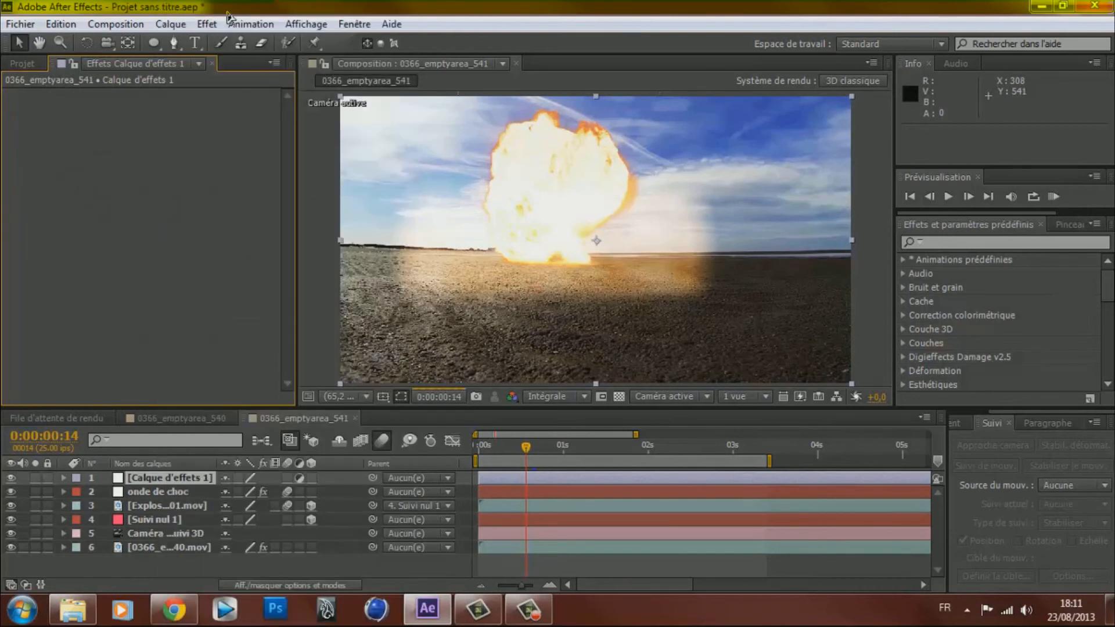
# - Apply the Red Giant Mojo effect to the adjustment layer, with Mojo at about 42 and Mojo Tint at about 25
pyautogui.click(209, 24)
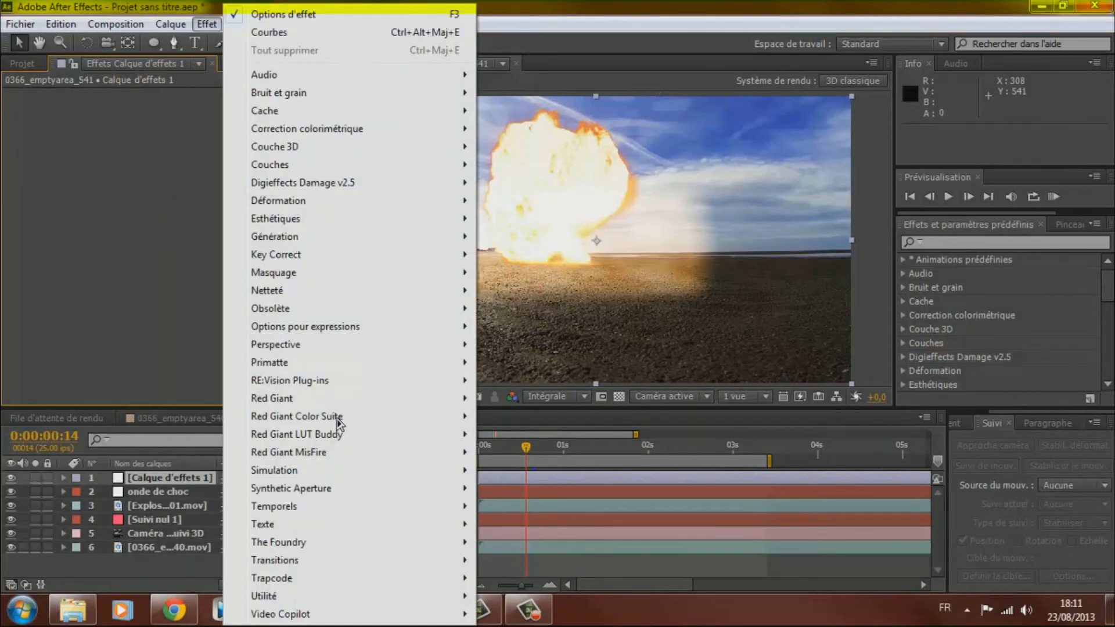
pyautogui.moveTo(337, 421)
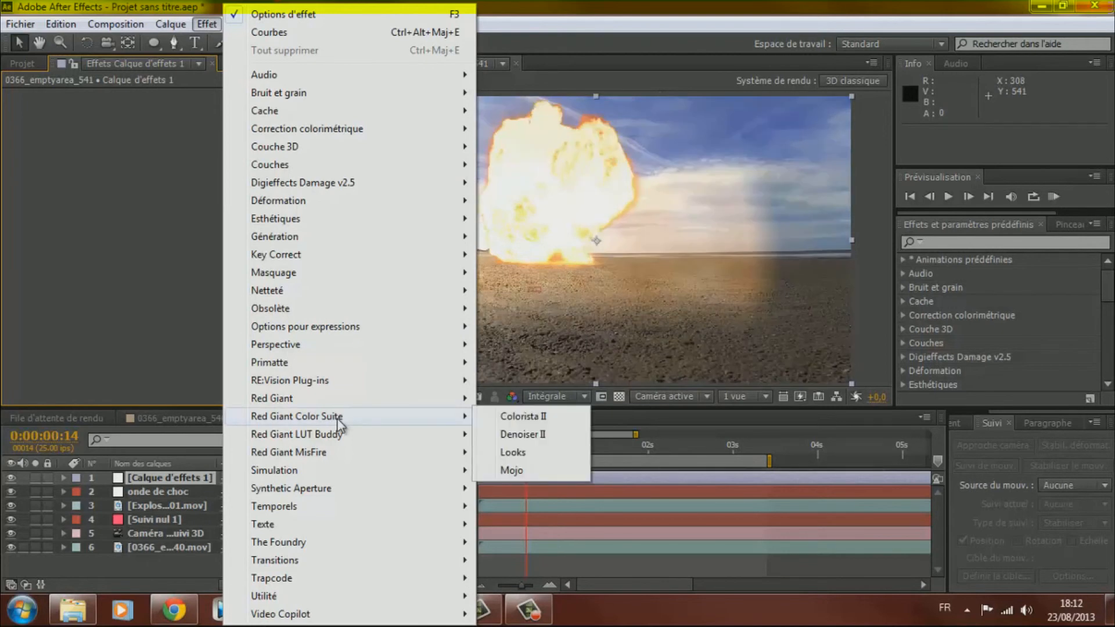
pyautogui.click(511, 470)
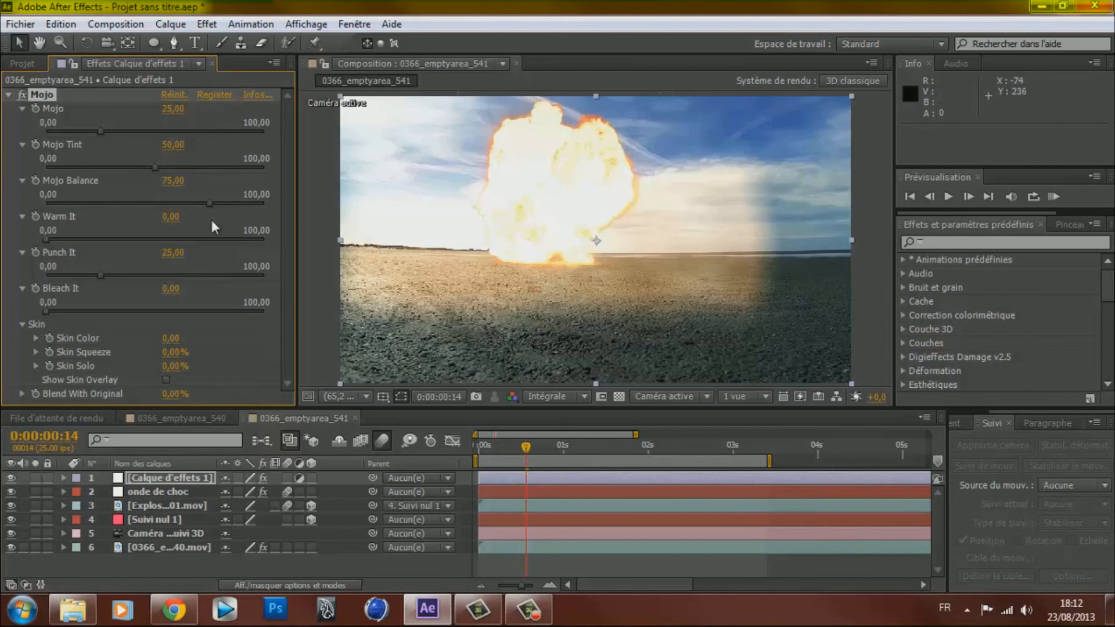
pyautogui.click(162, 476)
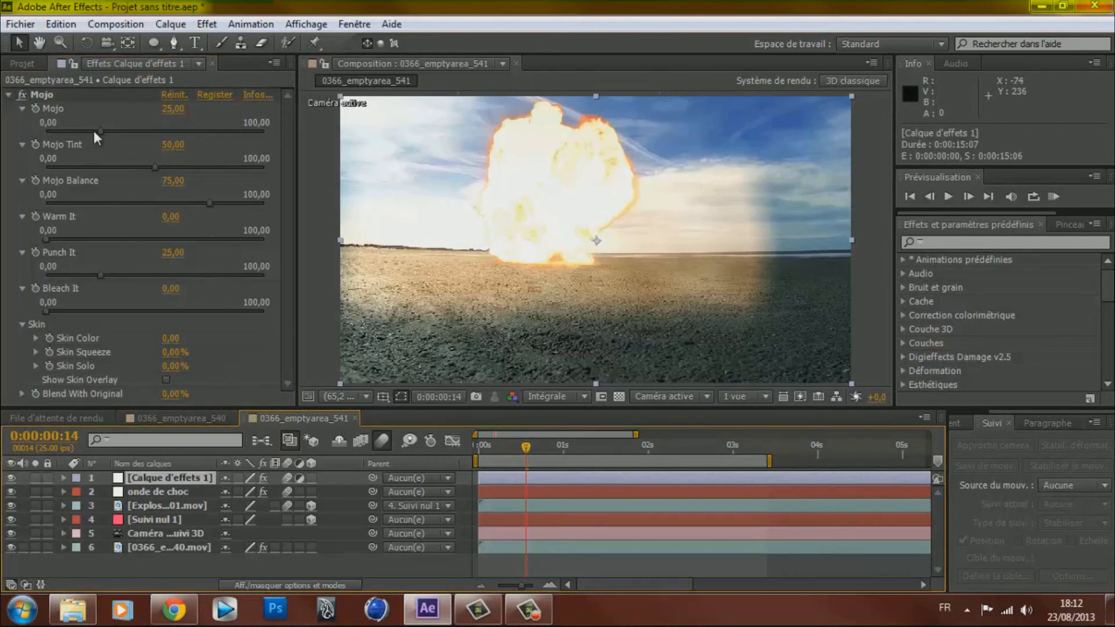
pyautogui.moveTo(94, 132); pyautogui.dragTo(100, 163)
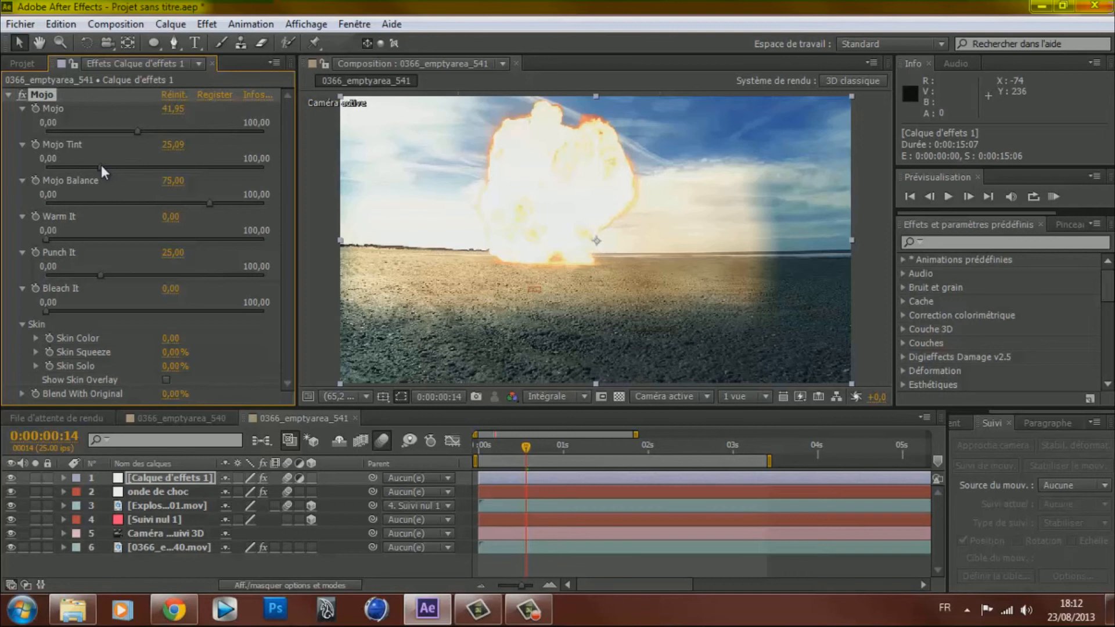
# - Set the Mojo effect's Mojo Balance to about 15 and its Mojo Tint to about 54
pyautogui.moveTo(101, 166); pyautogui.dragTo(162, 168)
pyautogui.click(150, 204)
pyautogui.click(85, 203)
pyautogui.moveTo(74, 201); pyautogui.dragTo(78, 199)
pyautogui.moveTo(133, 167); pyautogui.dragTo(62, 168)
pyautogui.moveTo(207, 166); pyautogui.dragTo(173, 165)
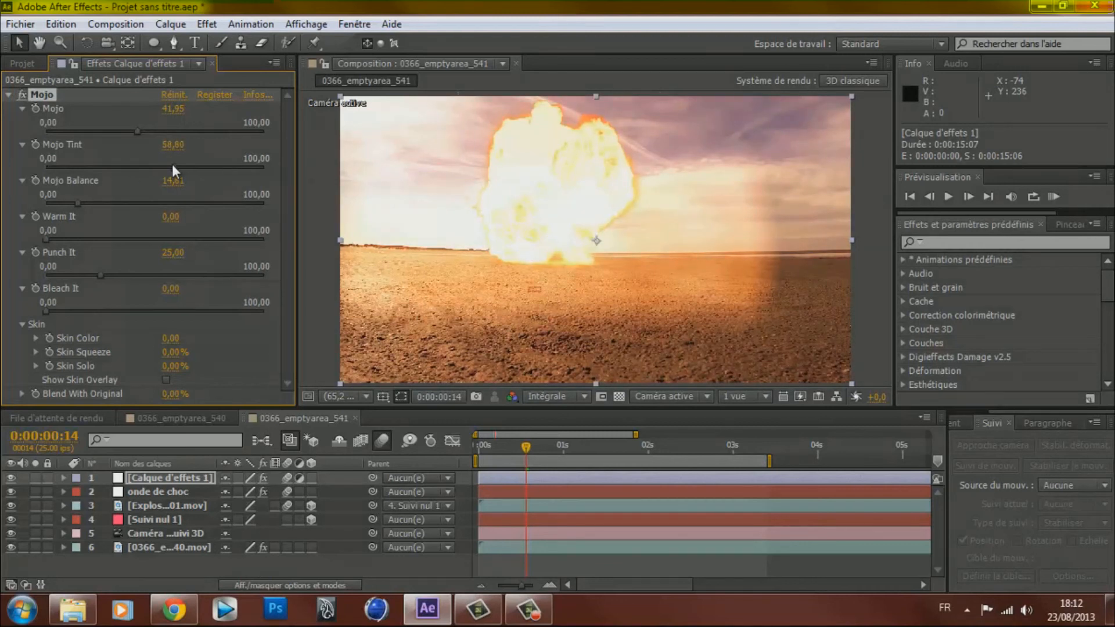
# - Raise the Mojo amount to about 65 and Punch It to about 57, keeping Warm It at 0
pyautogui.moveTo(86, 132); pyautogui.dragTo(188, 131)
pyautogui.moveTo(103, 276); pyautogui.dragTo(170, 264)
pyautogui.moveTo(92, 242); pyautogui.dragTo(35, 243)
# - Compare the shot with and without the adjustment layer at the first frame and check the grade at 0:00:00:13
pyautogui.moveTo(495, 446); pyautogui.dragTo(465, 450)
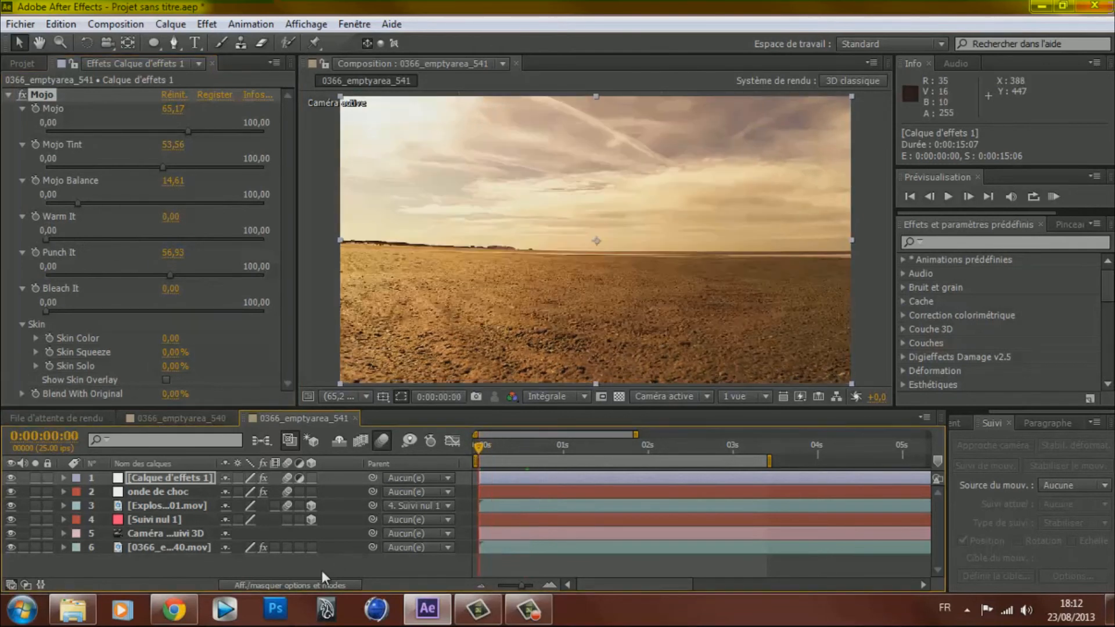
pyautogui.click(320, 568)
pyautogui.click(149, 480)
pyautogui.click(12, 480)
pyautogui.click(12, 479)
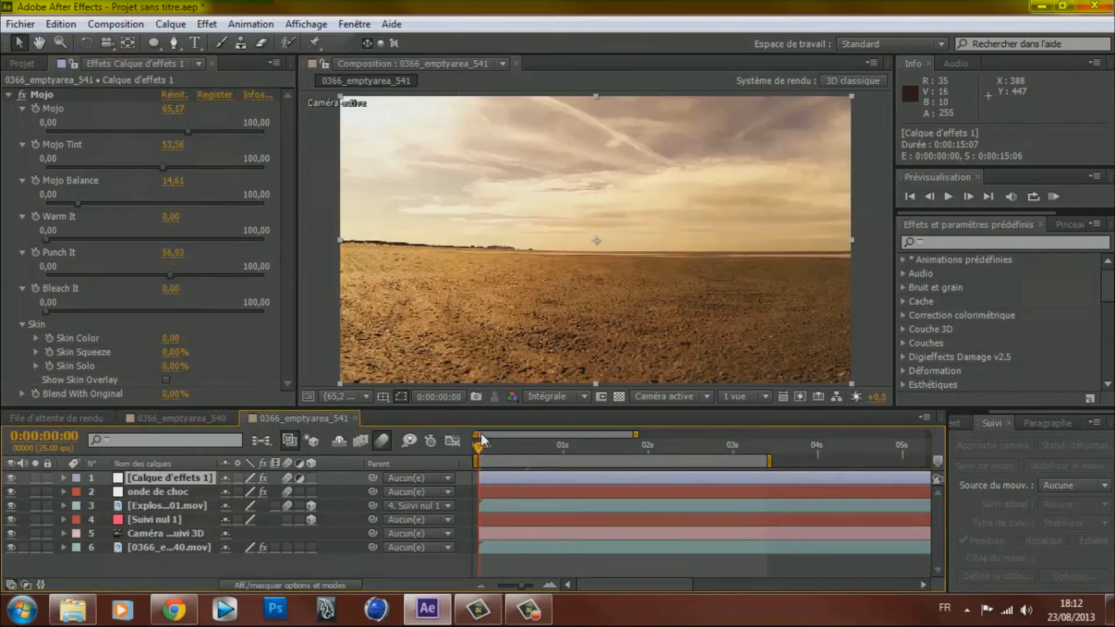
pyautogui.moveTo(491, 441); pyautogui.dragTo(524, 444)
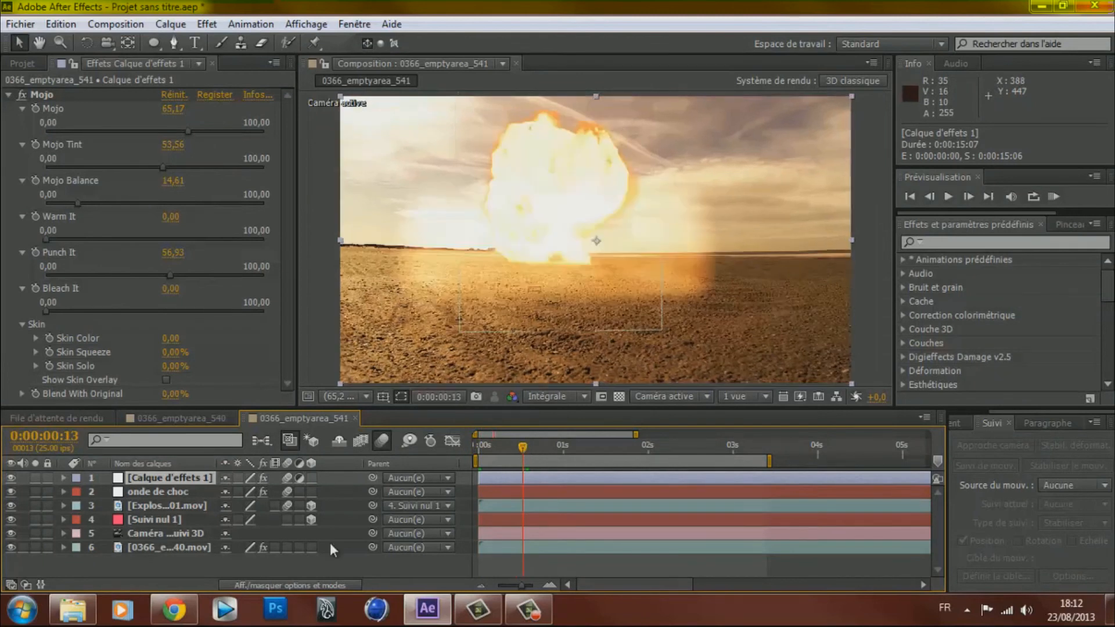
# - Create a composition-sized solid layer in black (000000)
pyautogui.rightClick(260, 566)
pyautogui.moveTo(575, 399)
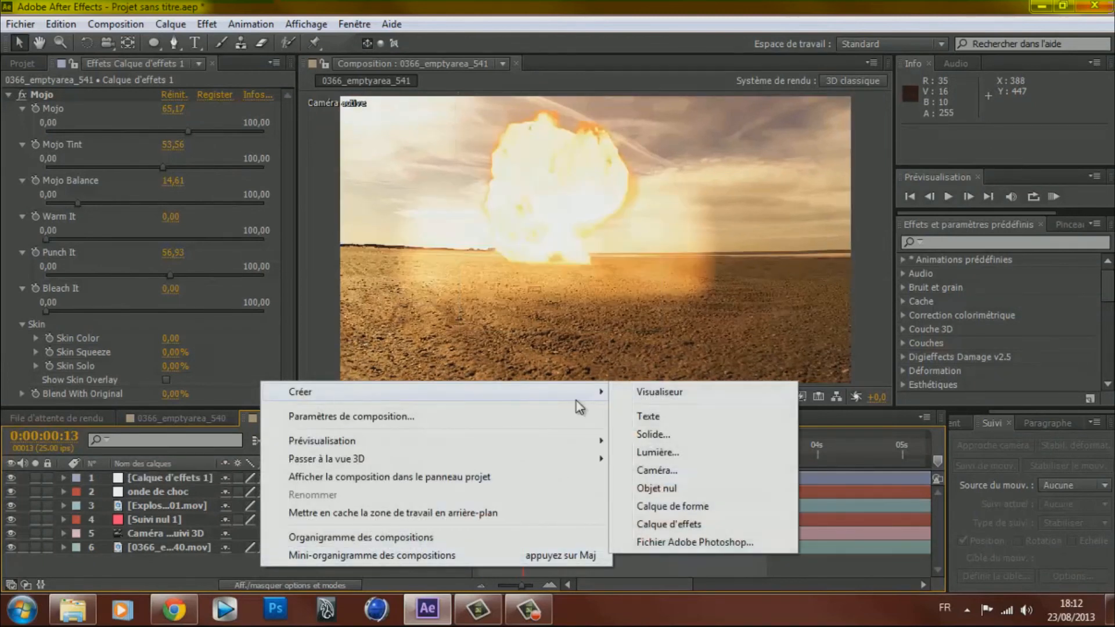
pyautogui.click(647, 431)
pyautogui.click(548, 398)
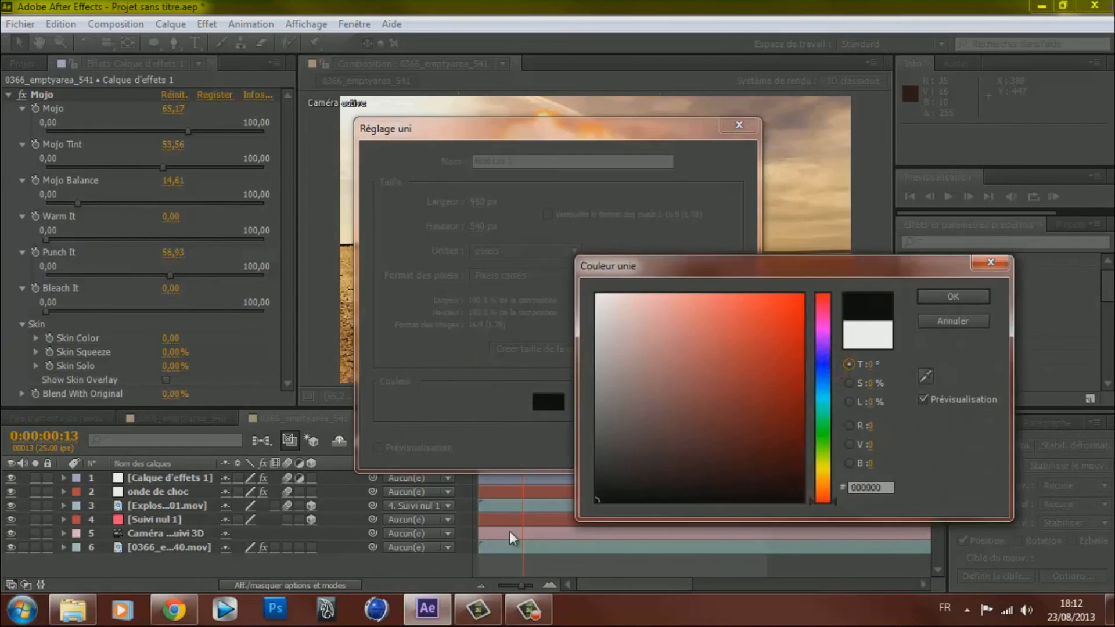
pyautogui.click(946, 294)
pyautogui.click(617, 452)
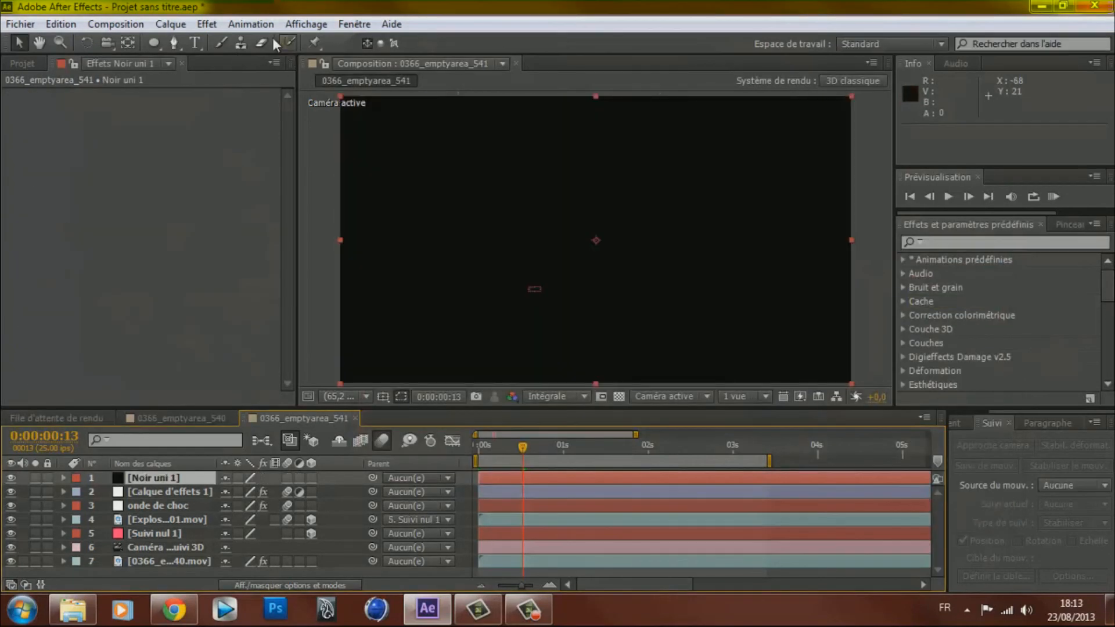
# - Apply the Grille effect to the black solid as a guide for the letterbox bars
pyautogui.click(207, 23)
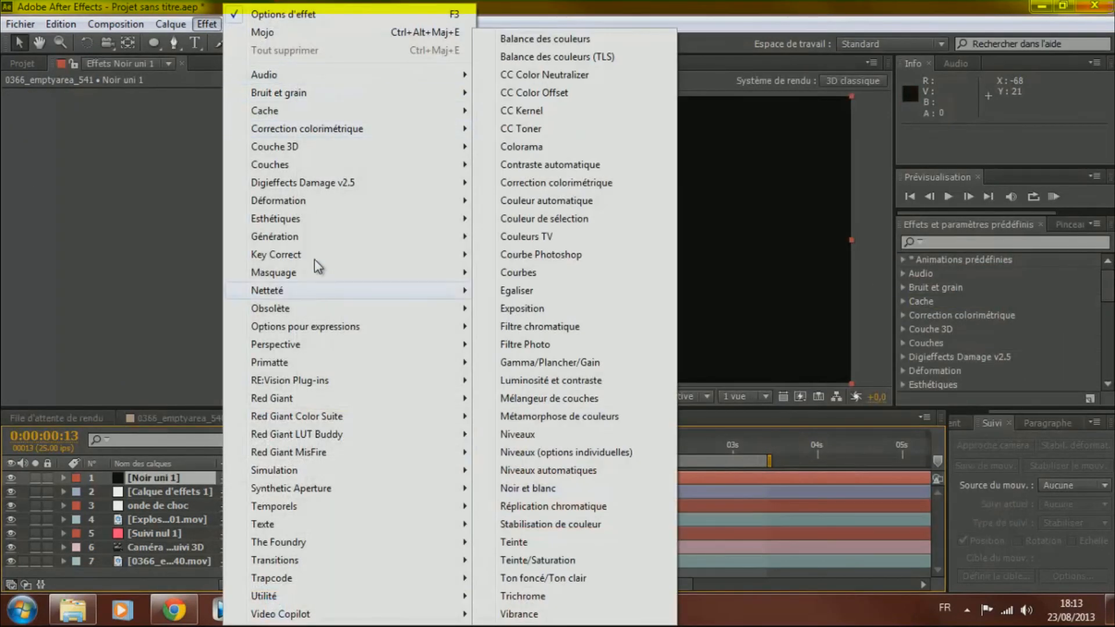
pyautogui.moveTo(325, 236)
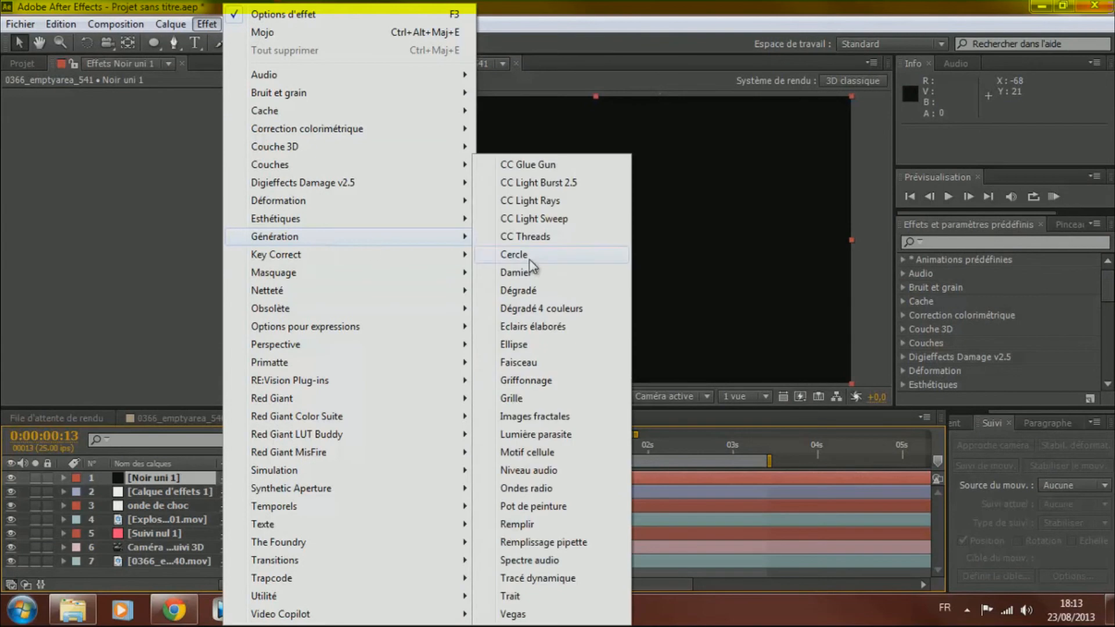
pyautogui.click(512, 398)
# - Draw two rectangular masks on the black solid, covering the grid's top and bottom rows and extending beyond the frame edges
pyautogui.click(162, 40)
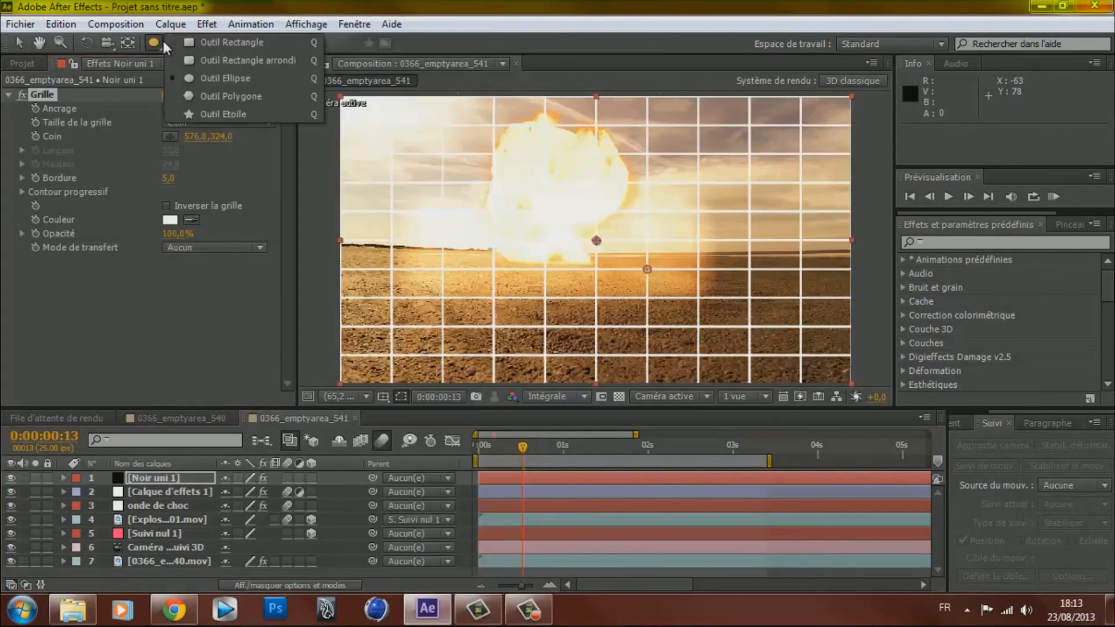
pyautogui.click(223, 43)
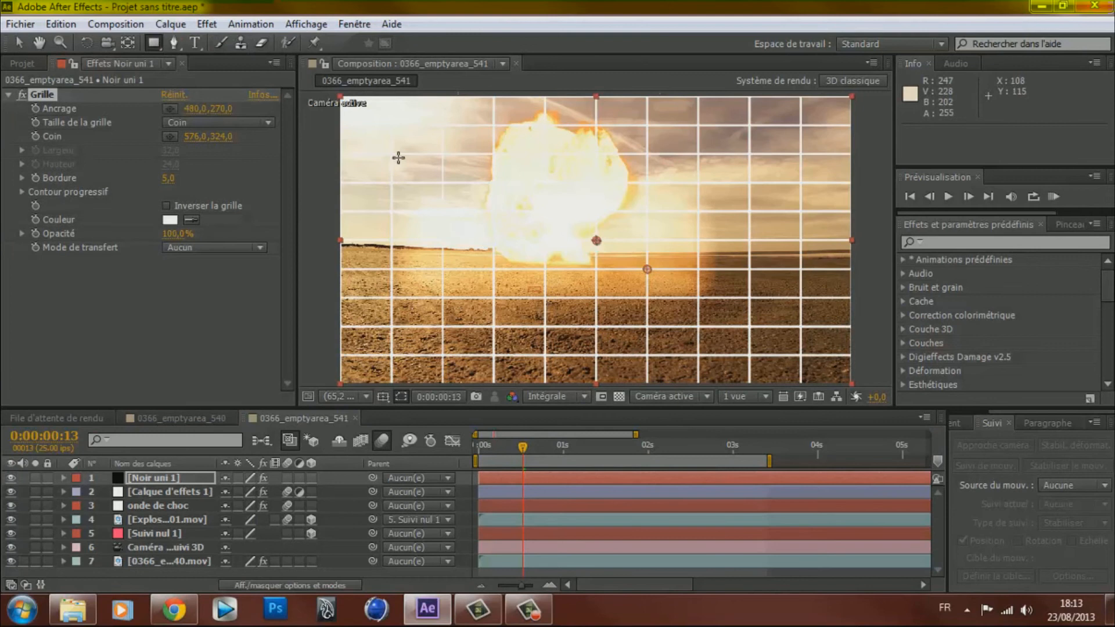
pyautogui.press(',')
pyautogui.moveTo(373, 117); pyautogui.dragTo(811, 152)
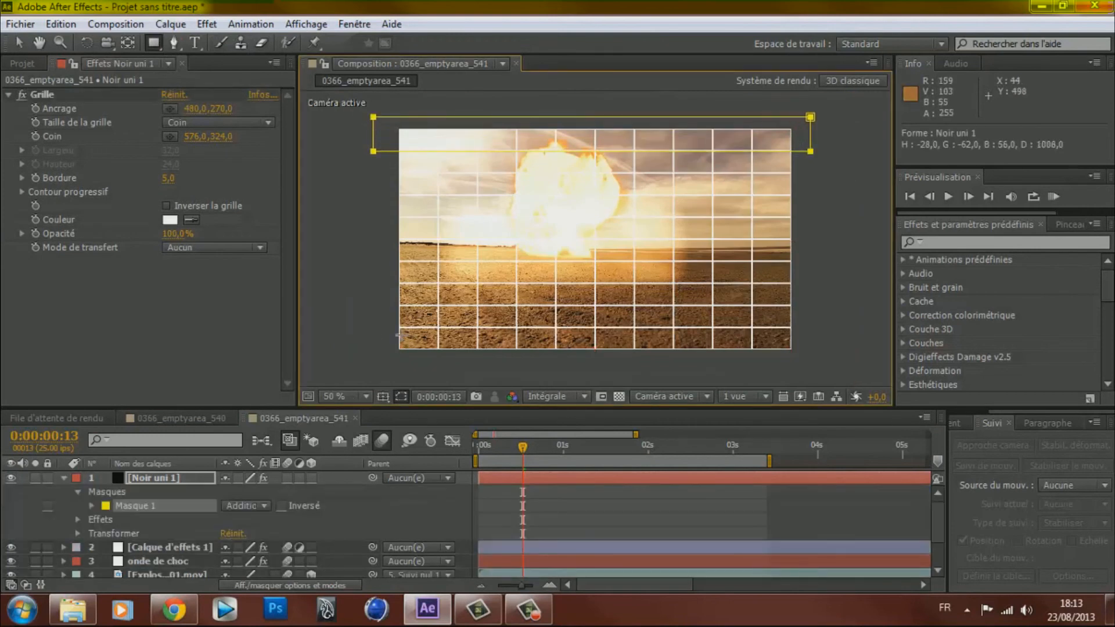
pyautogui.moveTo(506, 353); pyautogui.dragTo(820, 365)
pyautogui.click(17, 43)
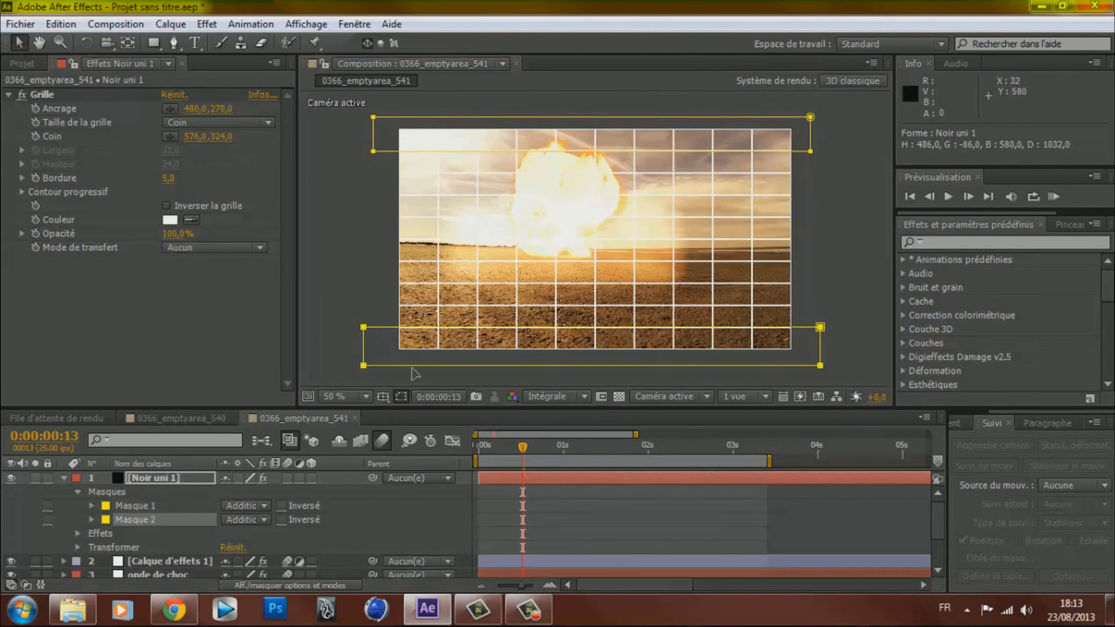
# - Delete the Grille effect from the black solid so only the masked letterbox bars remain
pyautogui.click(345, 396)
pyautogui.click(378, 118)
pyautogui.click(53, 94)
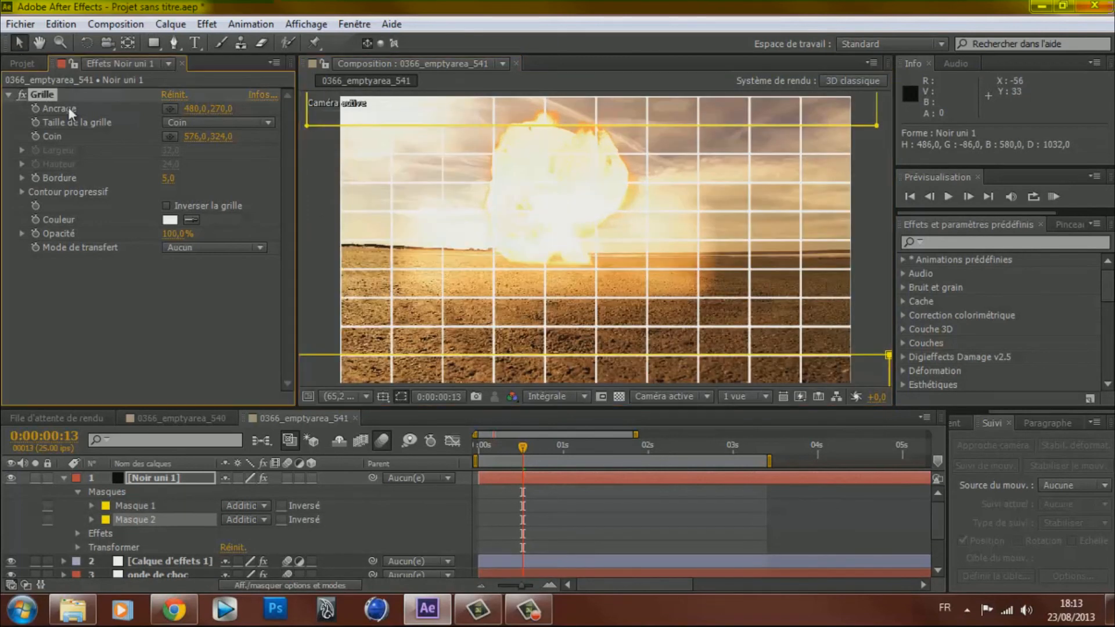
pyautogui.press('Delete')
pyautogui.click(316, 168)
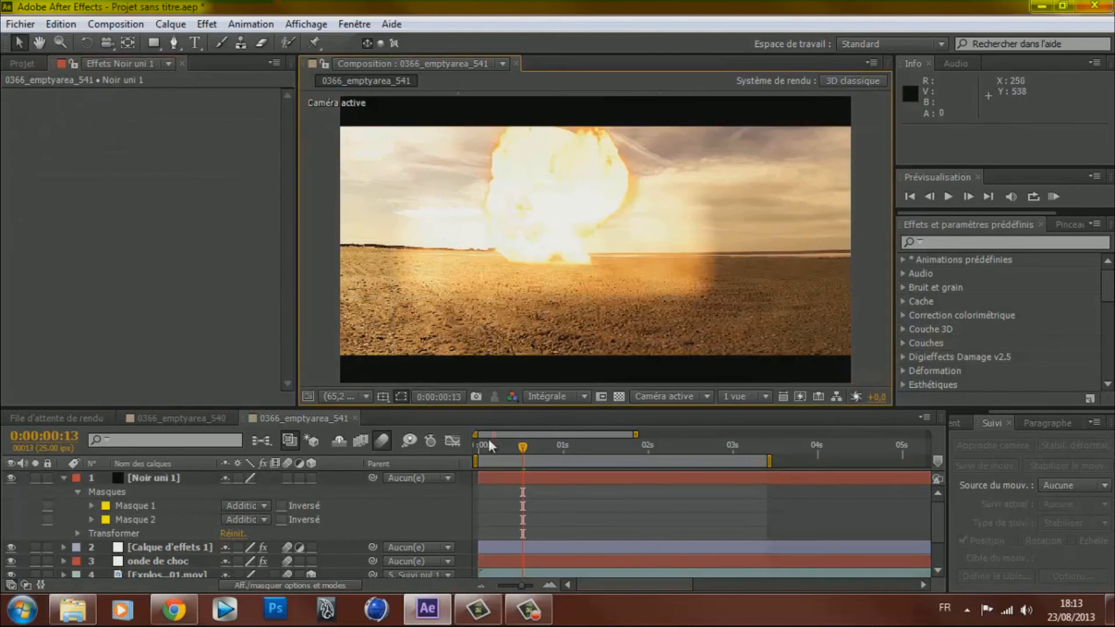
# - Play the RAM preview of the letterboxed composition from the first frame
pyautogui.moveTo(500, 451); pyautogui.dragTo(469, 448)
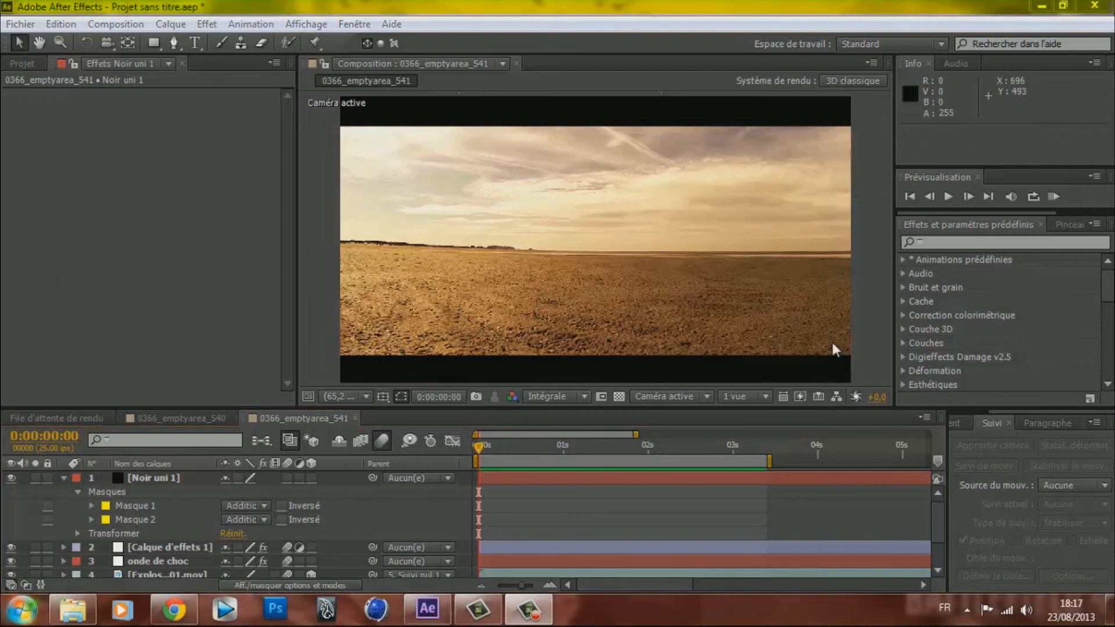
pyautogui.click(1054, 197)
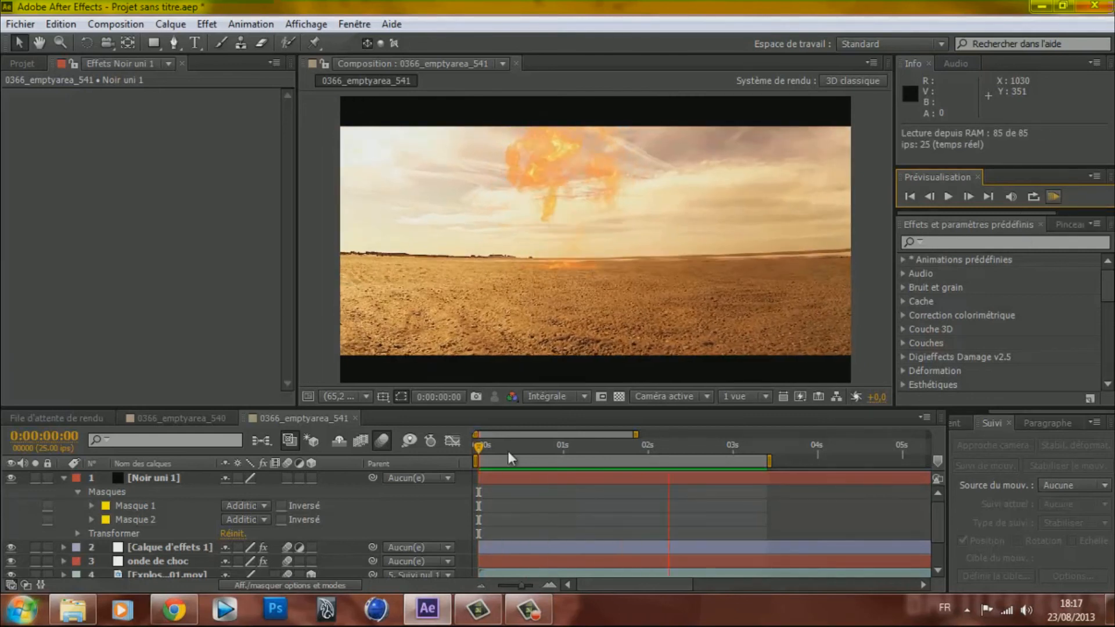
pyautogui.click(479, 445)
pyautogui.moveTo(477, 443); pyautogui.dragTo(413, 448)
pyautogui.click(1055, 191)
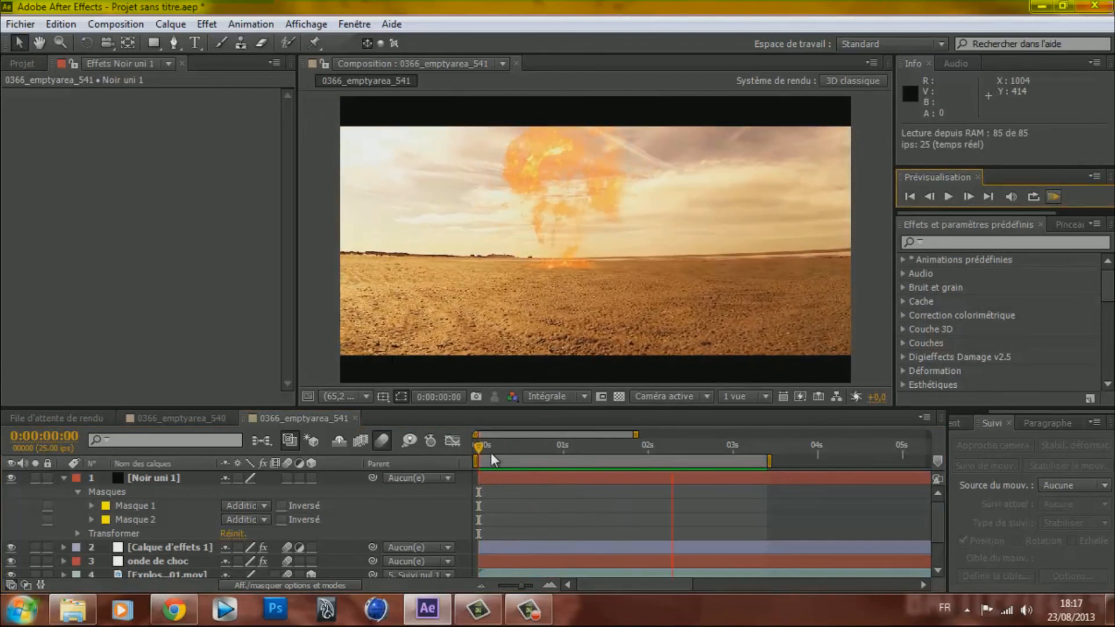
pyautogui.click(484, 454)
# - Try the Addition blending mode on the Explosion_01.mov layer at 0:00:01:23 and 0:00:00:14, and restore Normal
pyautogui.moveTo(489, 454); pyautogui.dragTo(641, 446)
pyautogui.click(64, 478)
pyautogui.click(166, 519)
pyautogui.click(282, 585)
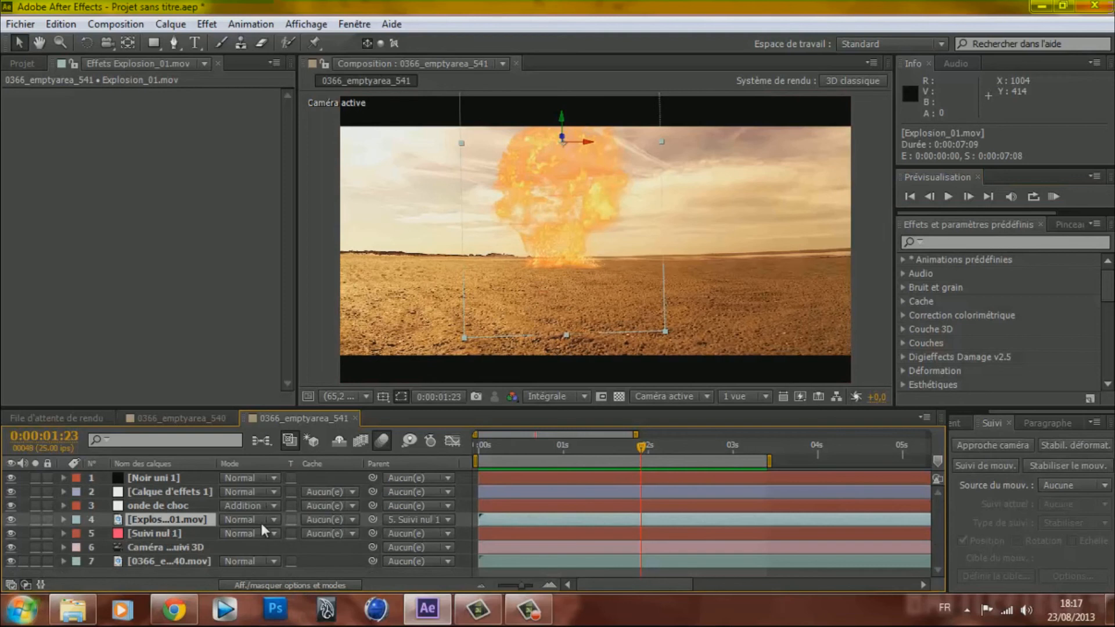
pyautogui.click(259, 520)
pyautogui.click(296, 168)
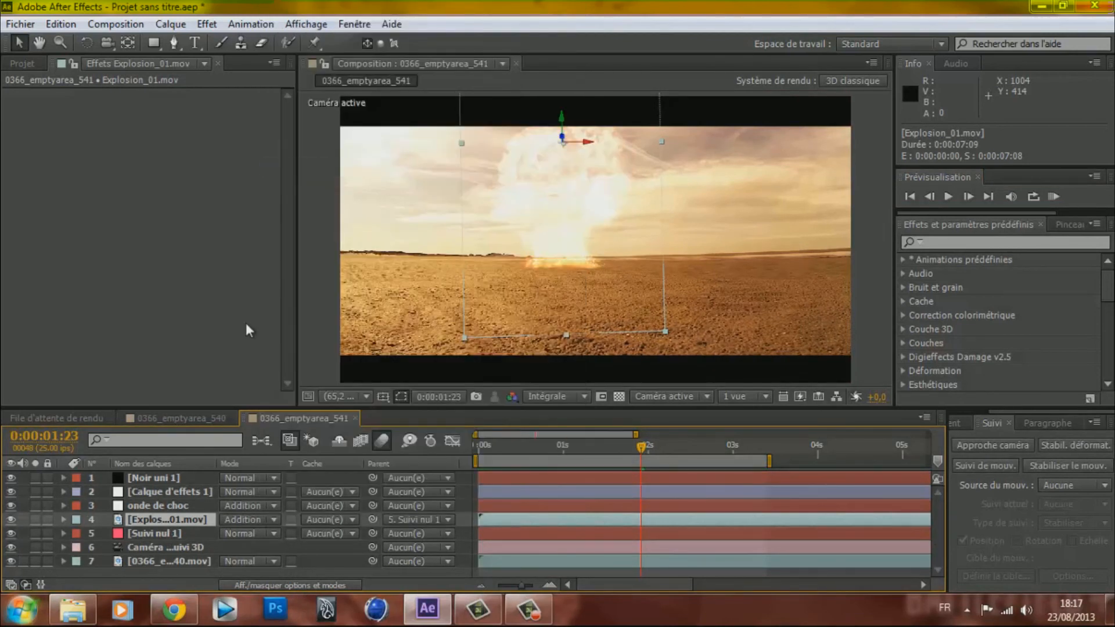
pyautogui.click(527, 444)
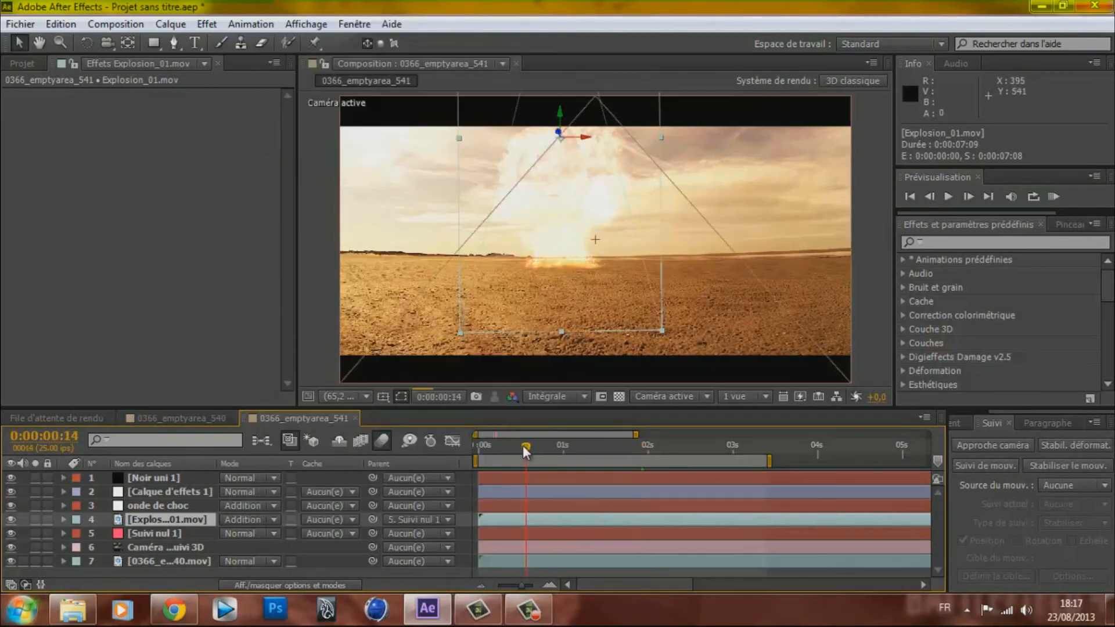
pyautogui.click(234, 519)
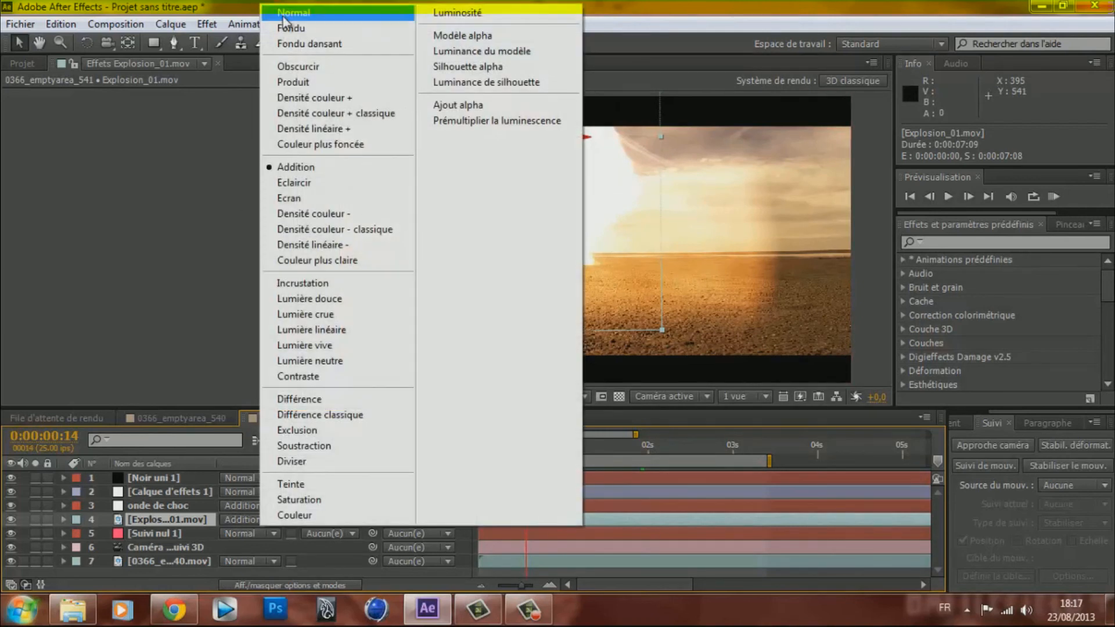
pyautogui.click(207, 23)
# - Apply the Courbes effect to the Explosion_01.mov layer and shape an S-shaped RVB curve, checking it at 0:00:01:15
pyautogui.click(207, 24)
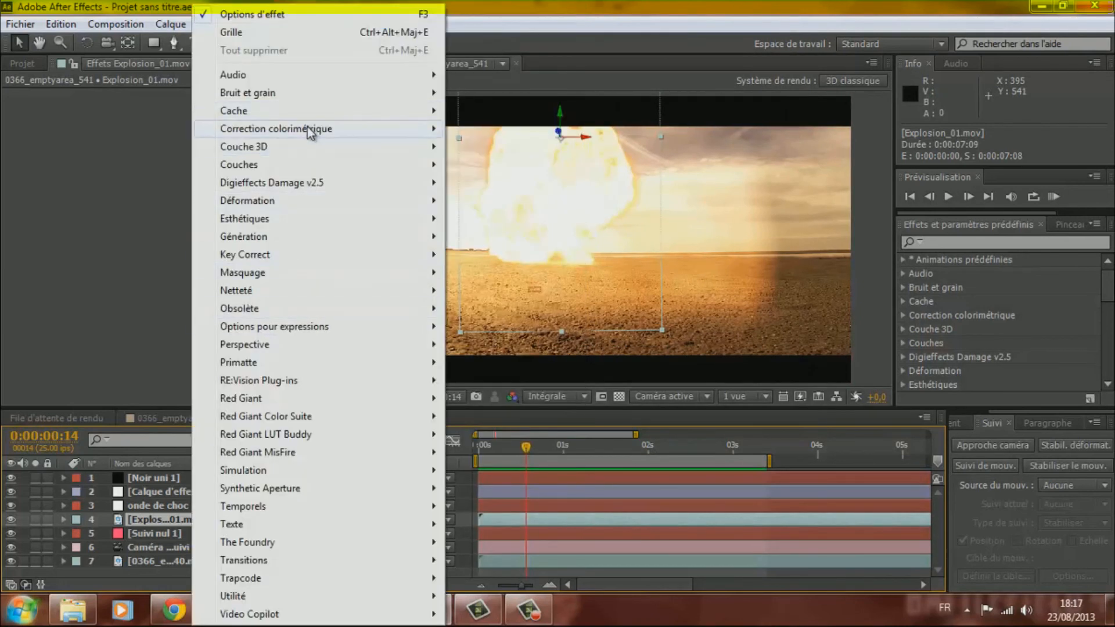
pyautogui.moveTo(308, 127)
pyautogui.click(488, 273)
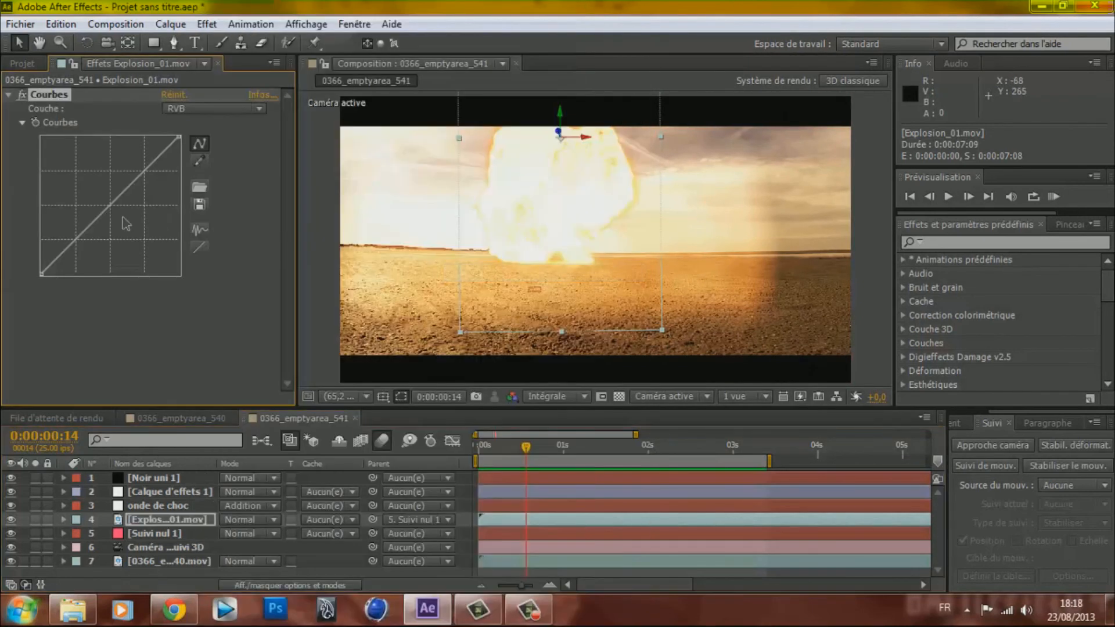
pyautogui.moveTo(115, 210); pyautogui.dragTo(87, 250)
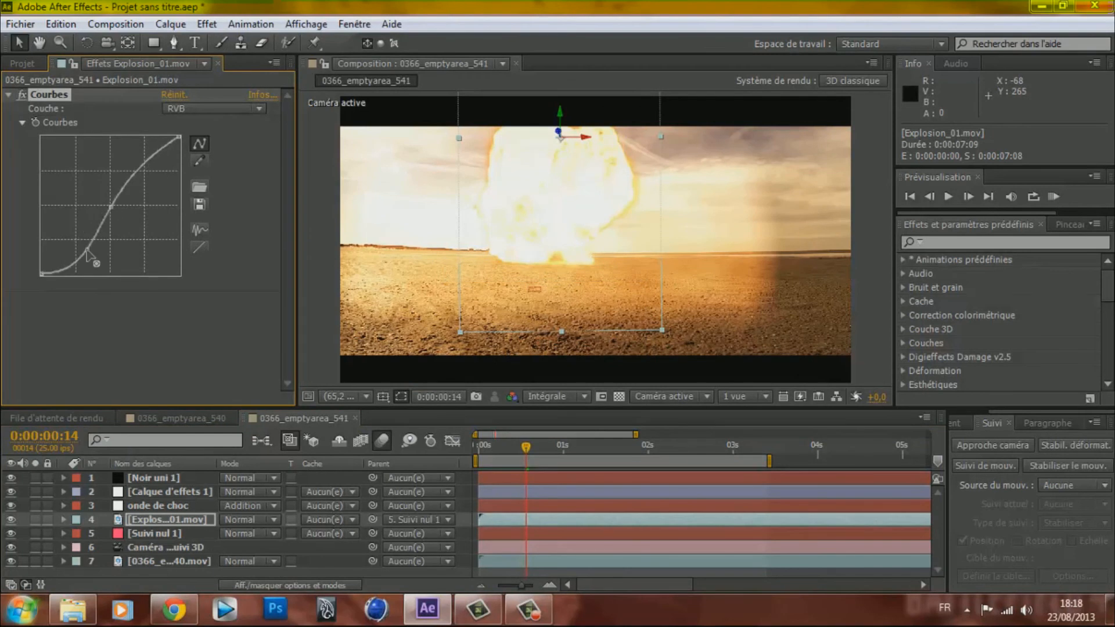
pyautogui.click(562, 448)
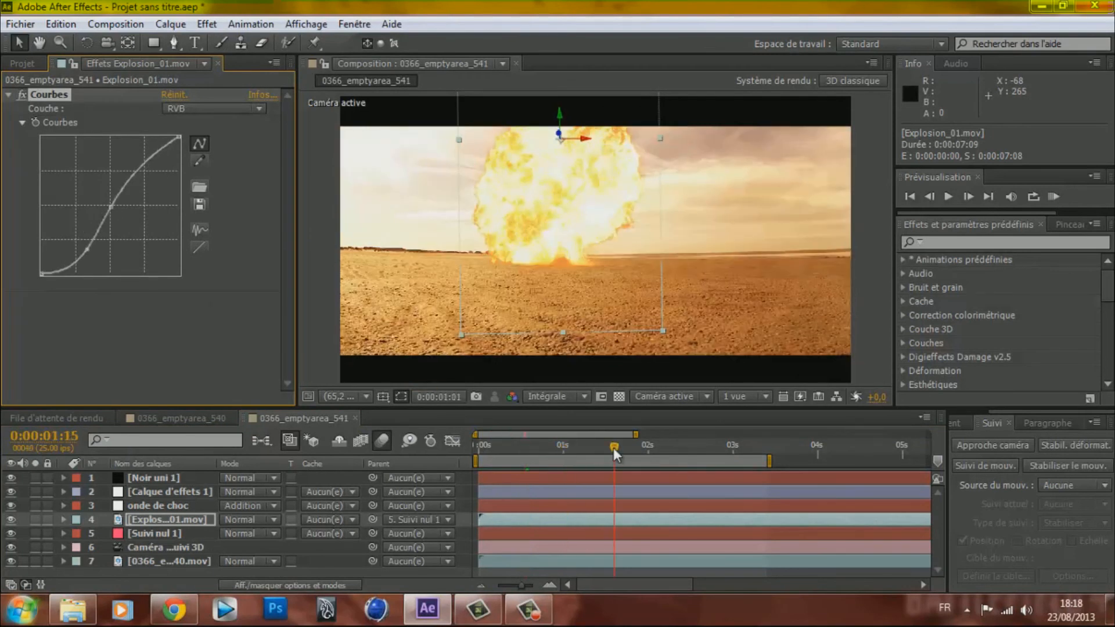
pyautogui.click(613, 447)
pyautogui.moveTo(145, 172); pyautogui.dragTo(144, 149)
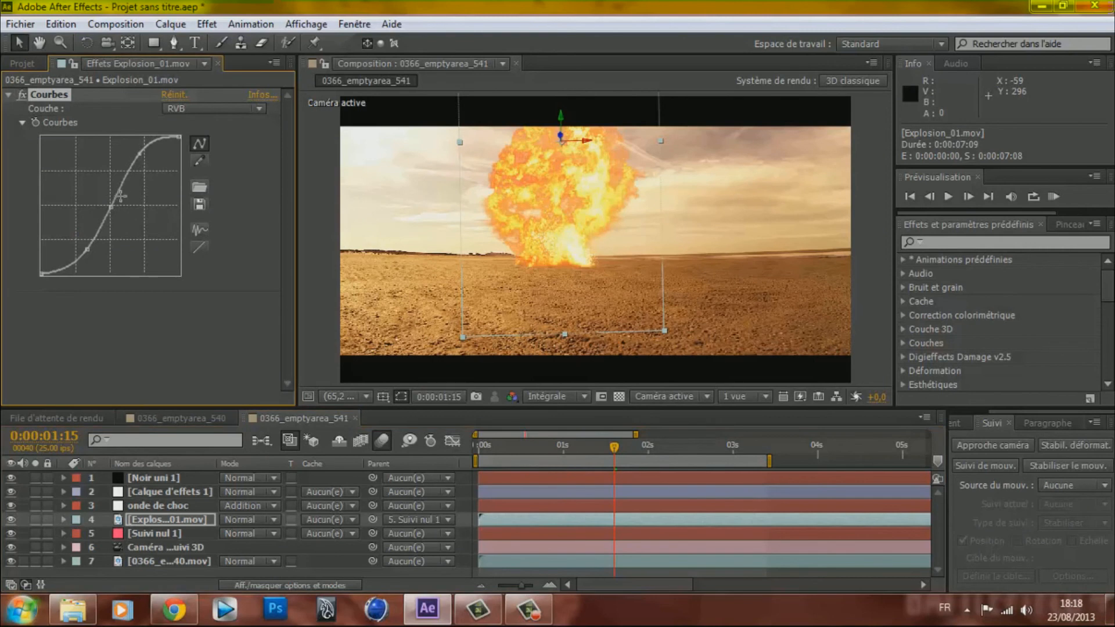
pyautogui.moveTo(88, 249)
pyautogui.mouseDown()
pyautogui.moveTo(65, 238)
pyautogui.moveTo(85, 265)
pyautogui.moveTo(77, 253)
pyautogui.mouseUp()
# - Raise the midpoint of the explosion layer's Alpha curve and check the shot at 0:00:00:15
pyautogui.click(188, 110)
pyautogui.click(194, 198)
pyautogui.moveTo(124, 236); pyautogui.dragTo(94, 207)
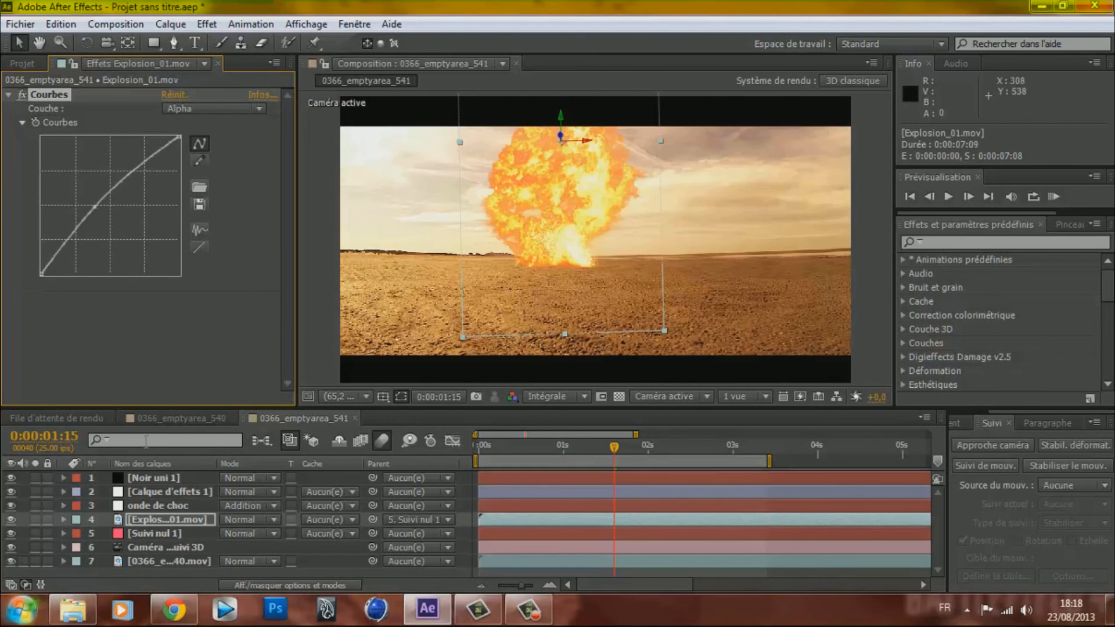
pyautogui.moveTo(614, 447); pyautogui.dragTo(529, 446)
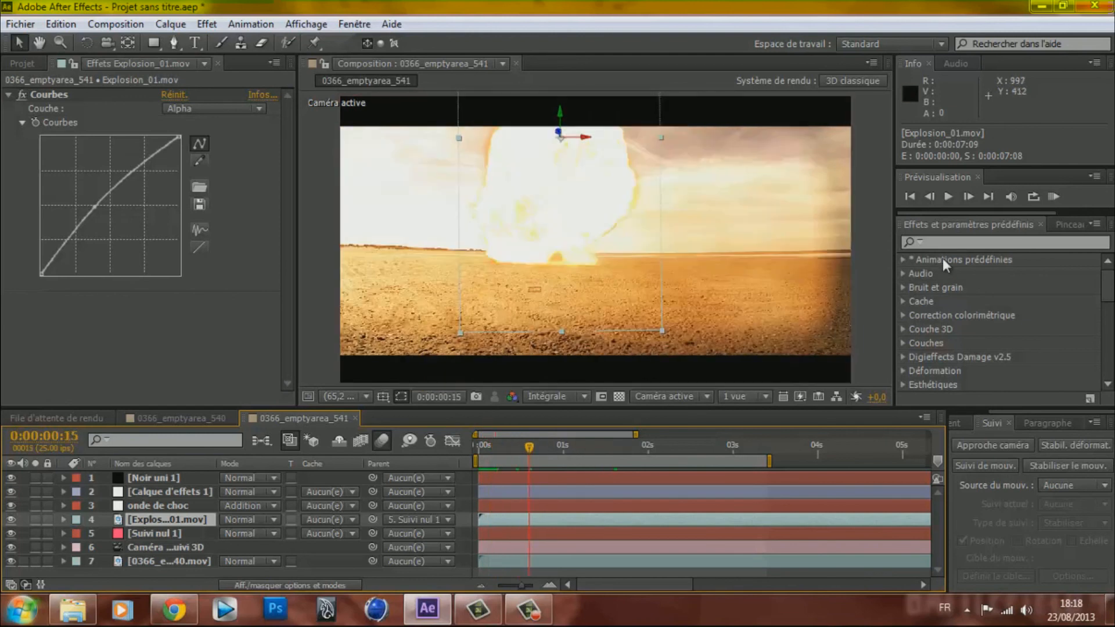